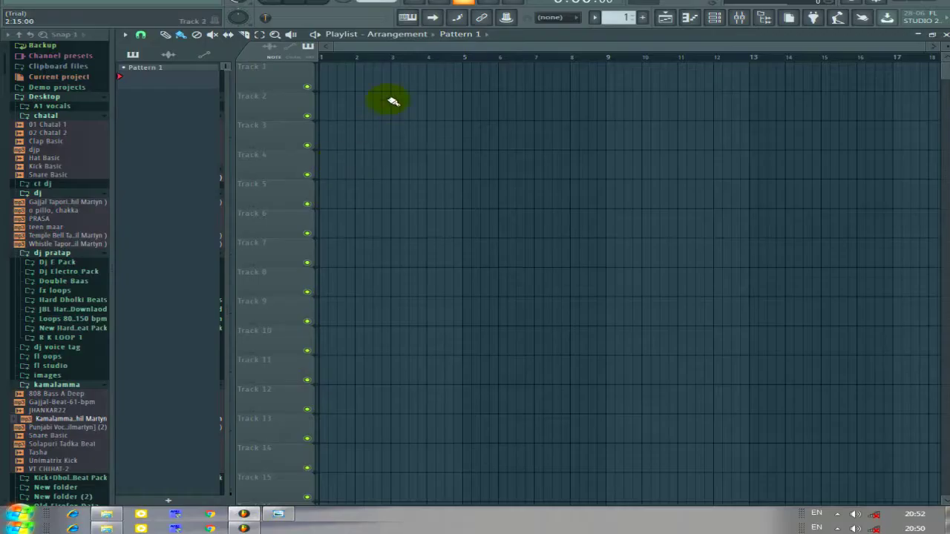
Place the "o pillo, chakka" sample at the start of Track 8 and stop its playback after listening.
{"action": "left_click_drag", "start_coordinate": [84, 217], "coordinate": [351, 287]}
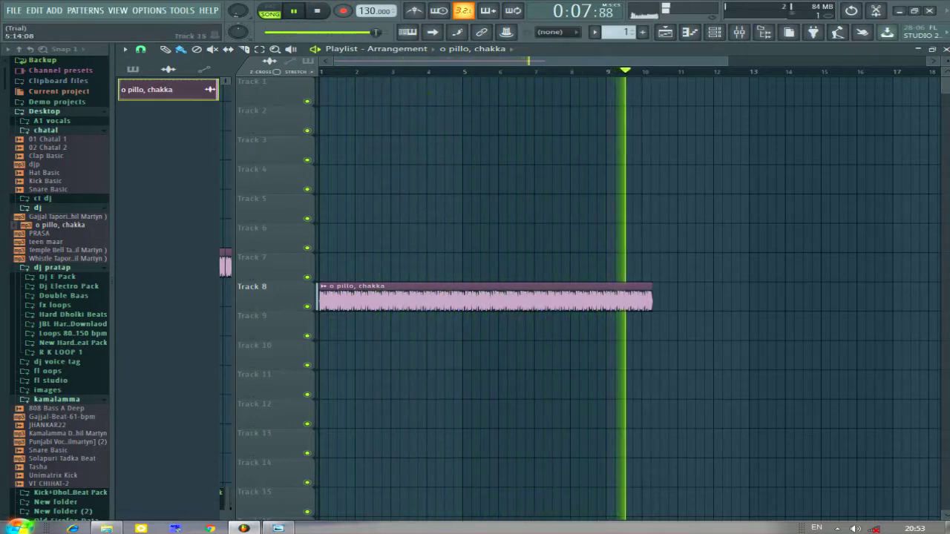
{"action": "left_click", "coordinate": [277, 527]}
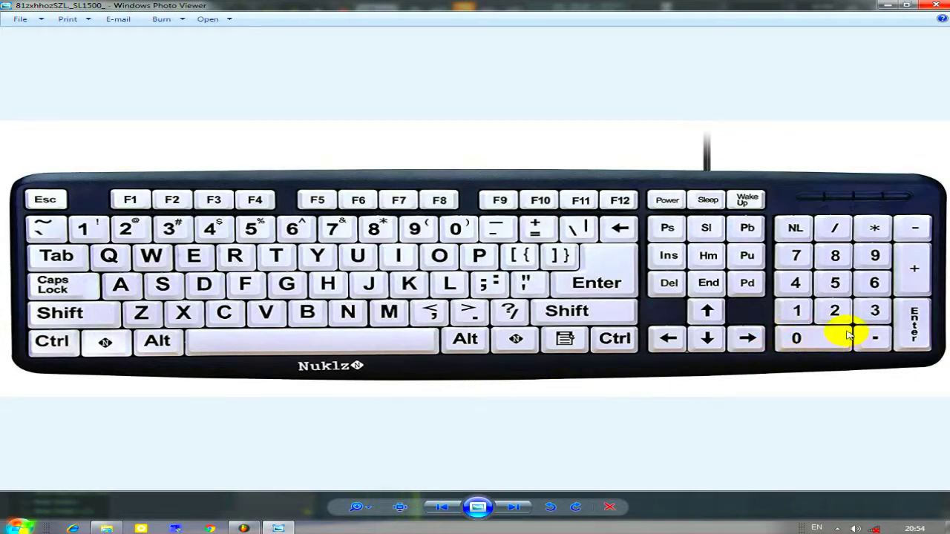
{"action": "left_click", "coordinate": [941, 5]}
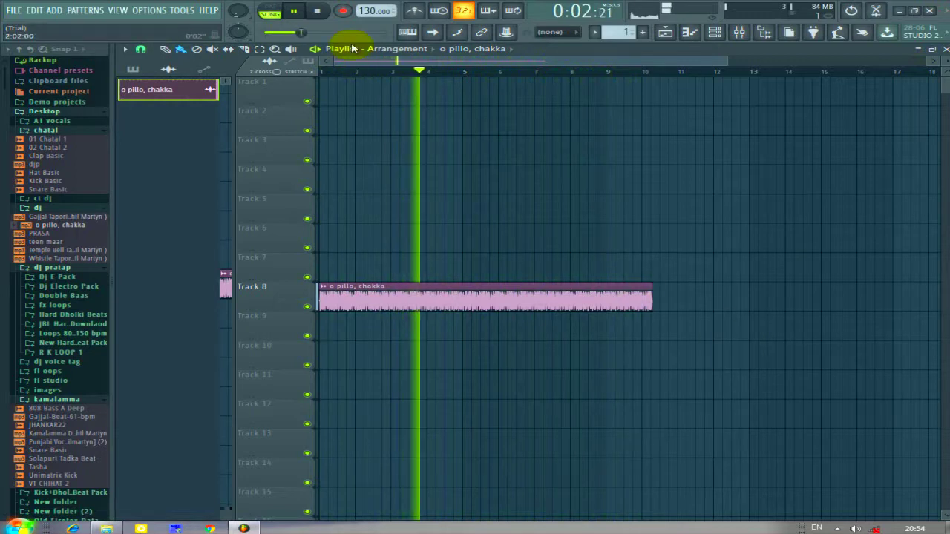
{"action": "left_click", "coordinate": [294, 10]}
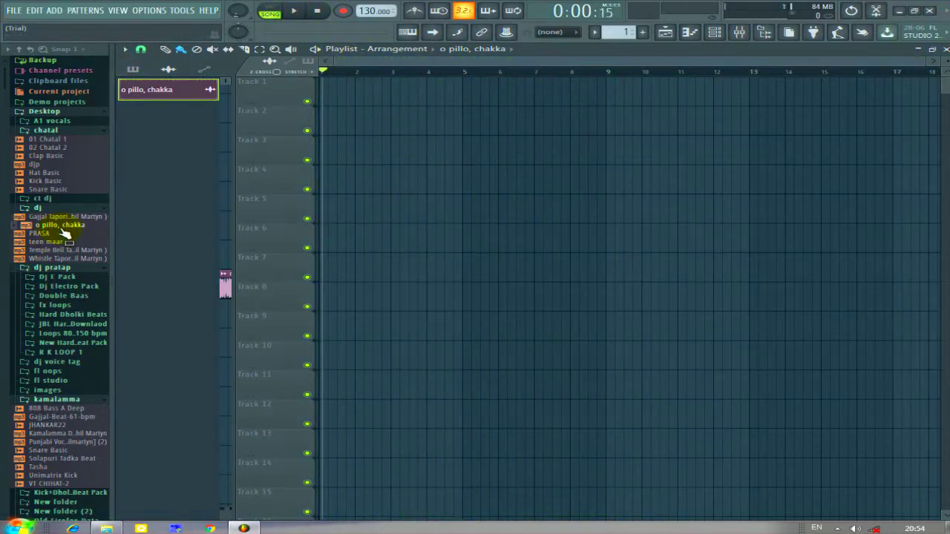
Place the Gajjal Tapori Loop sample at the start of Track 7 and play it briefly.
{"action": "left_click_drag", "start_coordinate": [67, 225], "coordinate": [72, 236]}
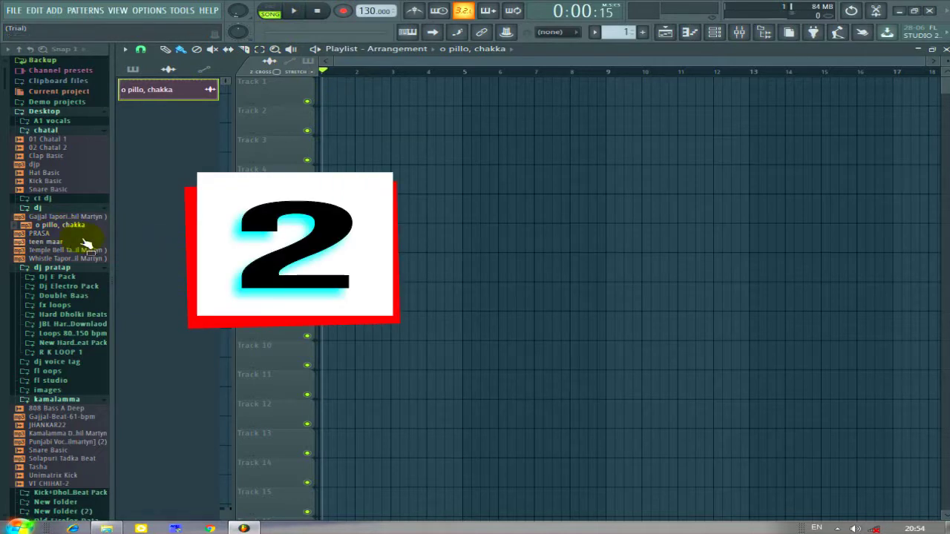
{"action": "left_click_drag", "start_coordinate": [66, 216], "coordinate": [338, 293]}
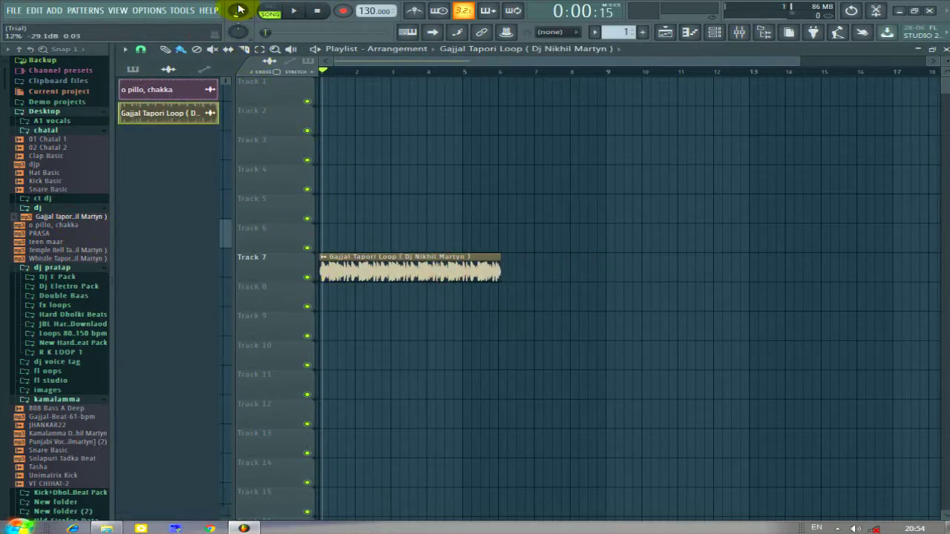
{"action": "left_click", "coordinate": [297, 11]}
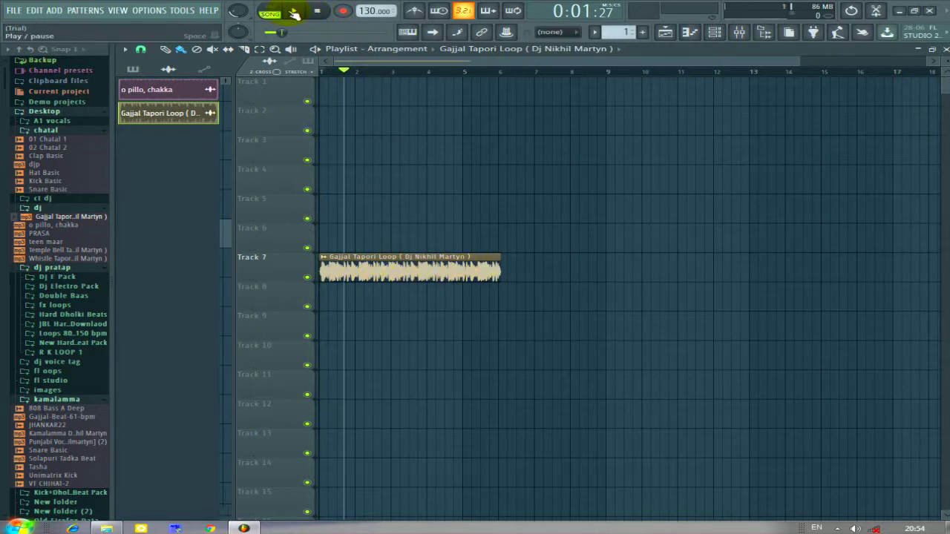
{"action": "left_click", "coordinate": [293, 13]}
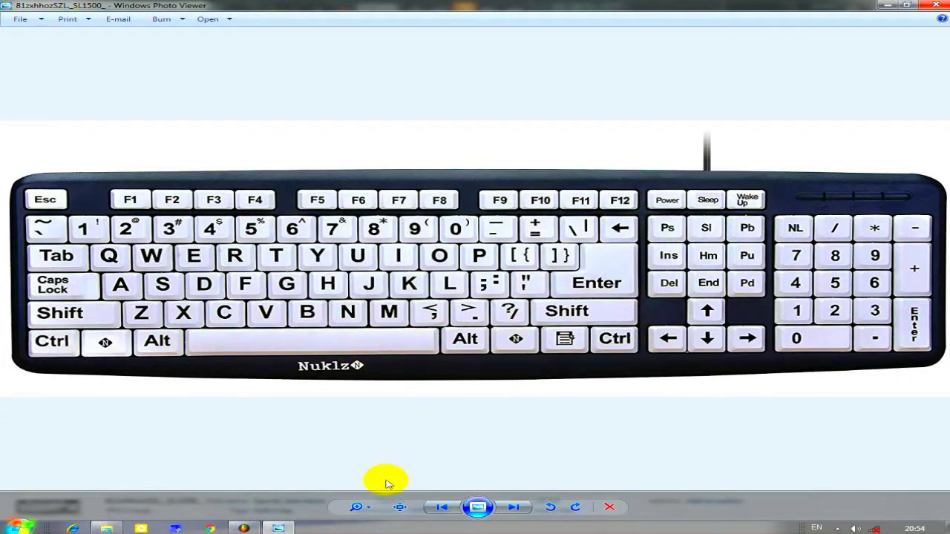
Return from the keyboard picture to the playlist and repeatedly start and stop playback of the Track 7 loop.
{"action": "left_click", "coordinate": [278, 528]}
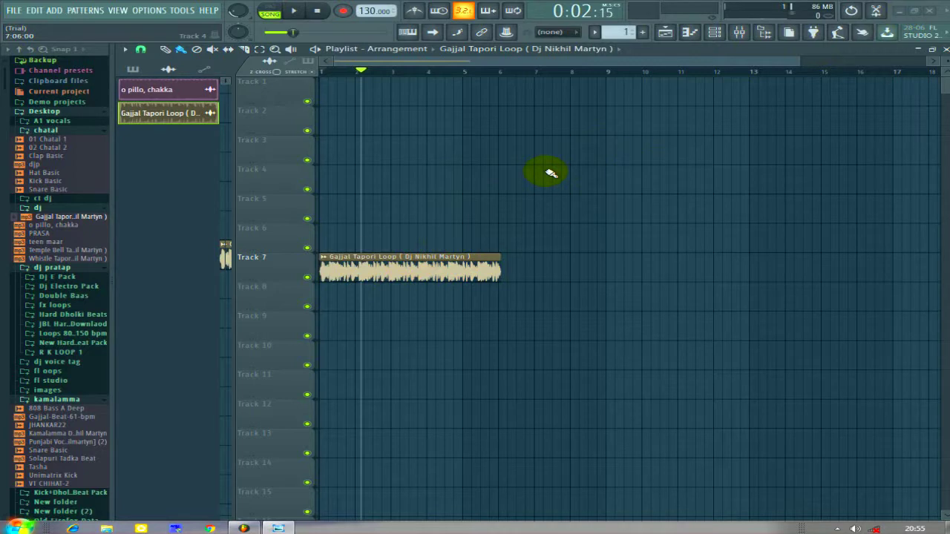
{"action": "key", "text": "space"}
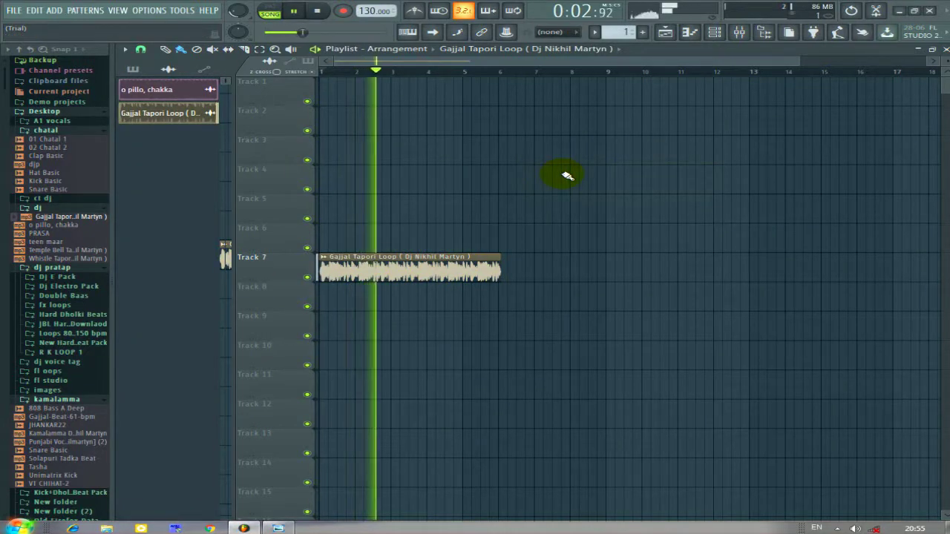
{"action": "key", "text": "space"}
{"action": "key", "text": "space"}
{"action": "key", "text": "space"}
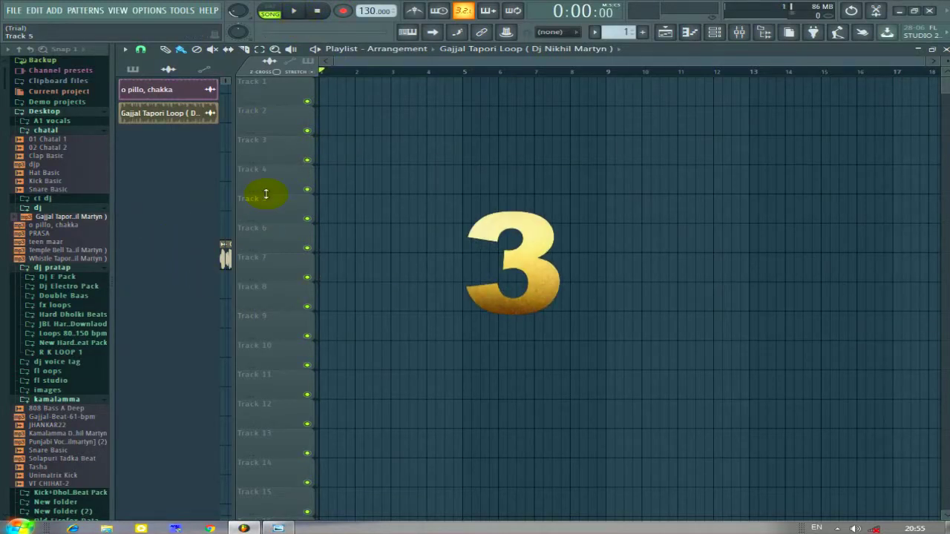
Place the Gajjal Tapori Loop clip at the start of Track 6 and audition it.
{"action": "left_click_drag", "start_coordinate": [170, 119], "coordinate": [307, 237]}
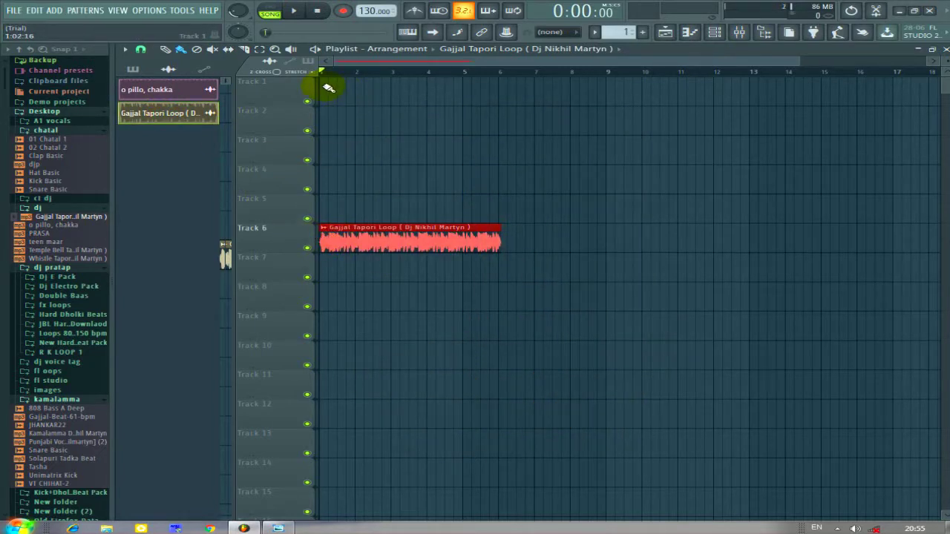
{"action": "key", "text": "space"}
{"action": "key", "text": "space"}
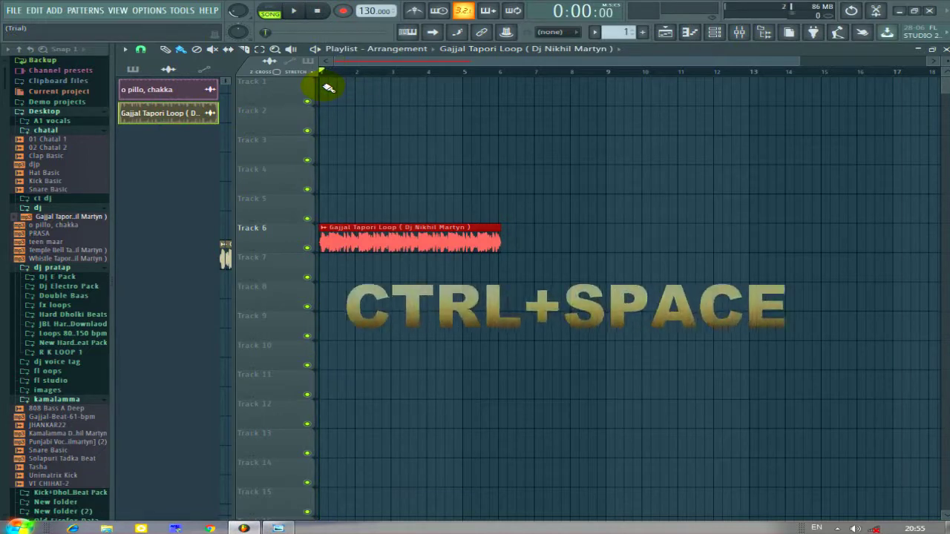
{"action": "key", "text": "ctrl+space"}
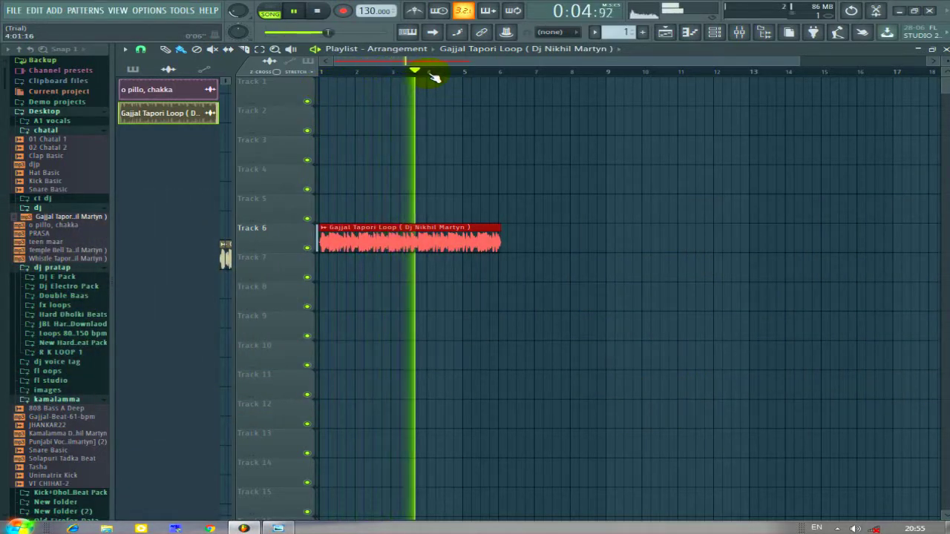
{"action": "key", "text": "space"}
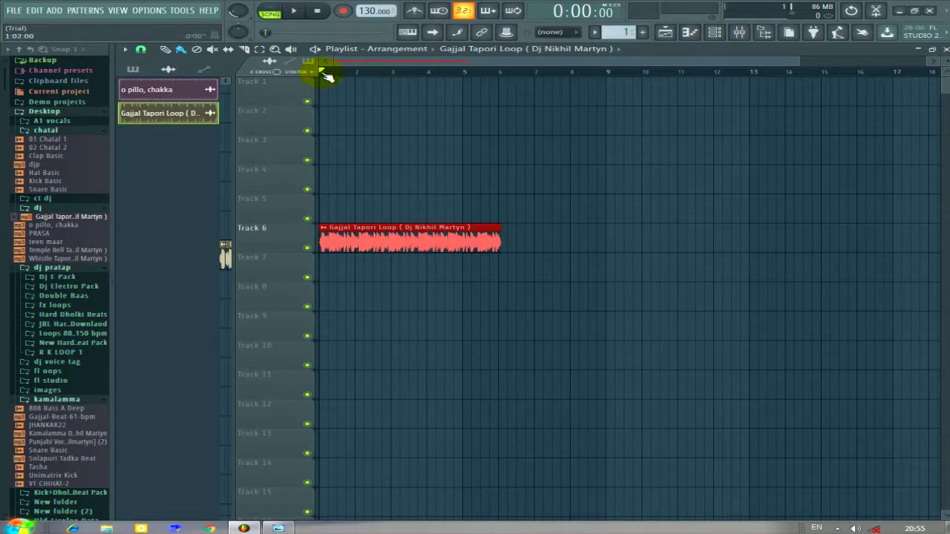
Move the playhead back to the beginning of the timeline and alternately play and pause the Track 6 loop.
{"action": "left_click", "coordinate": [391, 72]}
{"action": "left_click", "coordinate": [356, 73]}
{"action": "left_click", "coordinate": [325, 74]}
{"action": "key", "text": "space"}
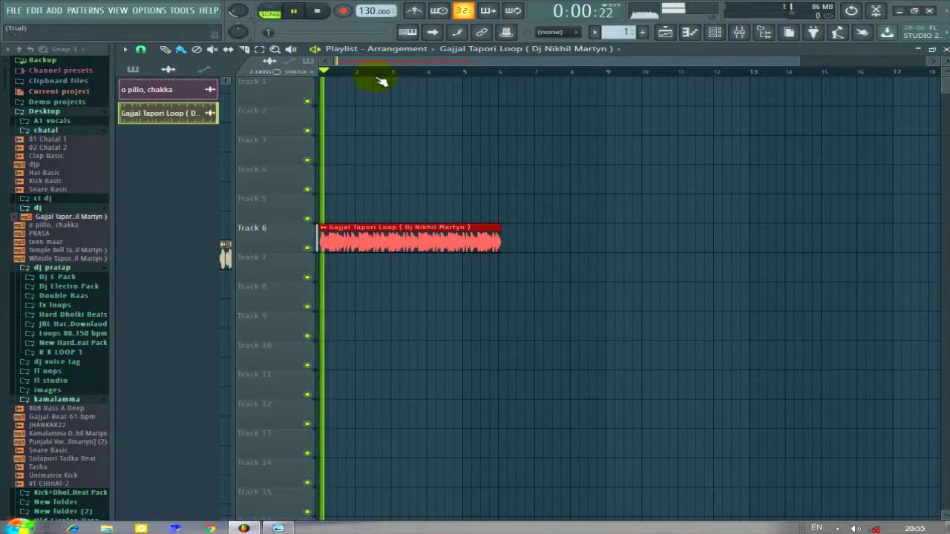
{"action": "key", "text": "space"}
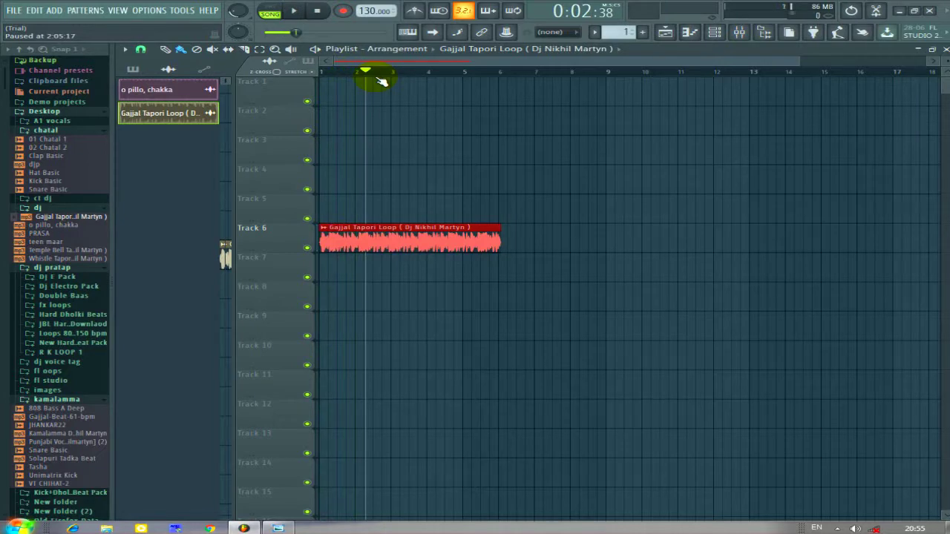
{"action": "key", "text": "space"}
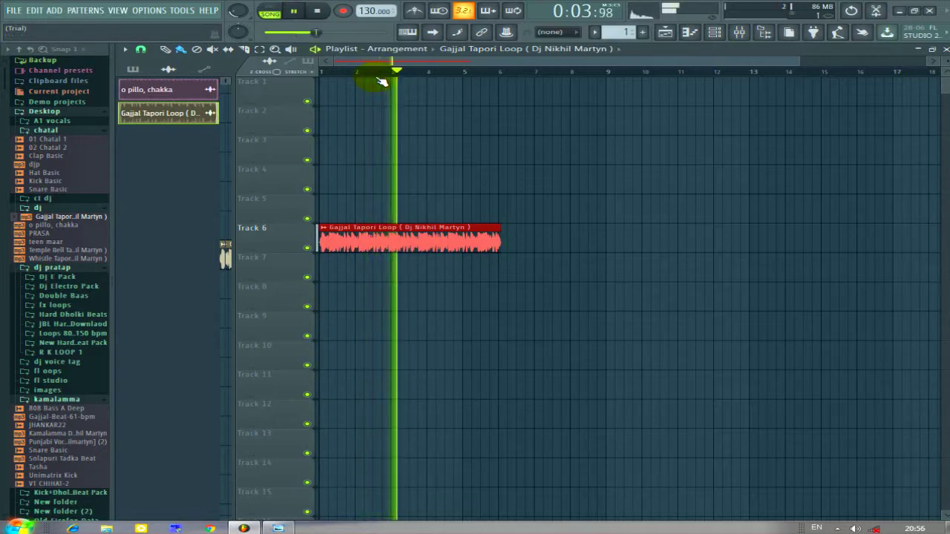
{"action": "key", "text": "space"}
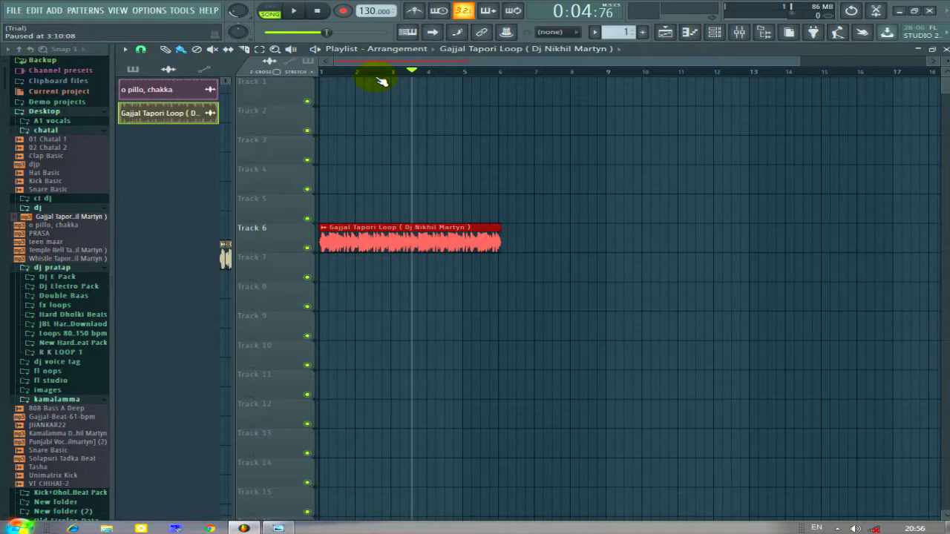
{"action": "key", "text": "space"}
{"action": "key", "text": "space"}
{"action": "key", "text": "space"}
{"action": "key", "text": "space"}
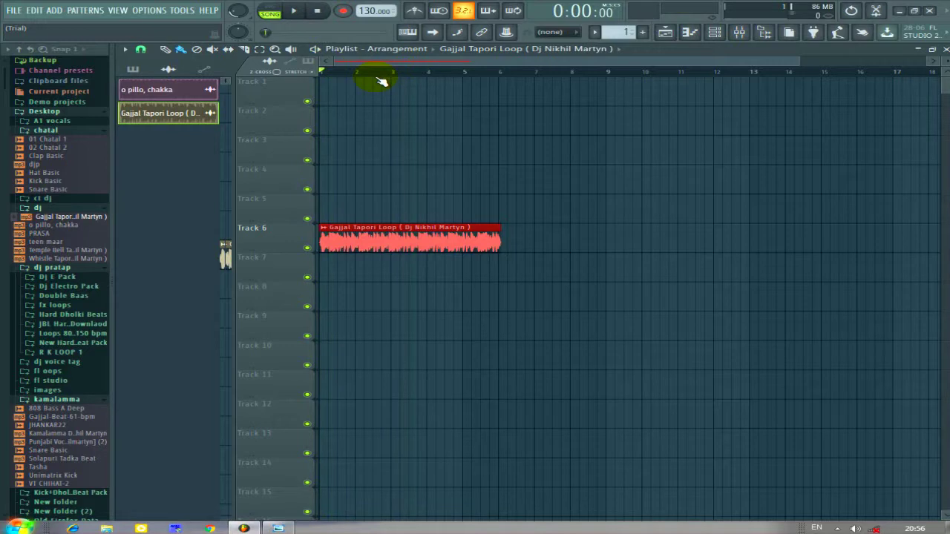
Delete the Gajjal Tapori Loop clip from Track 6 and place the Kick Basic sample at bar 2 of Track 8.
{"action": "right_click", "coordinate": [374, 239]}
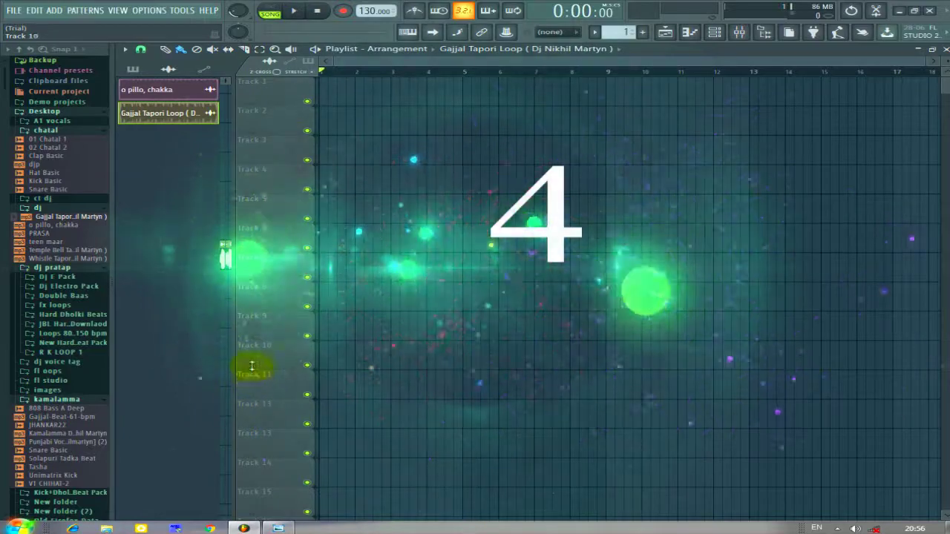
{"action": "left_click", "coordinate": [279, 528]}
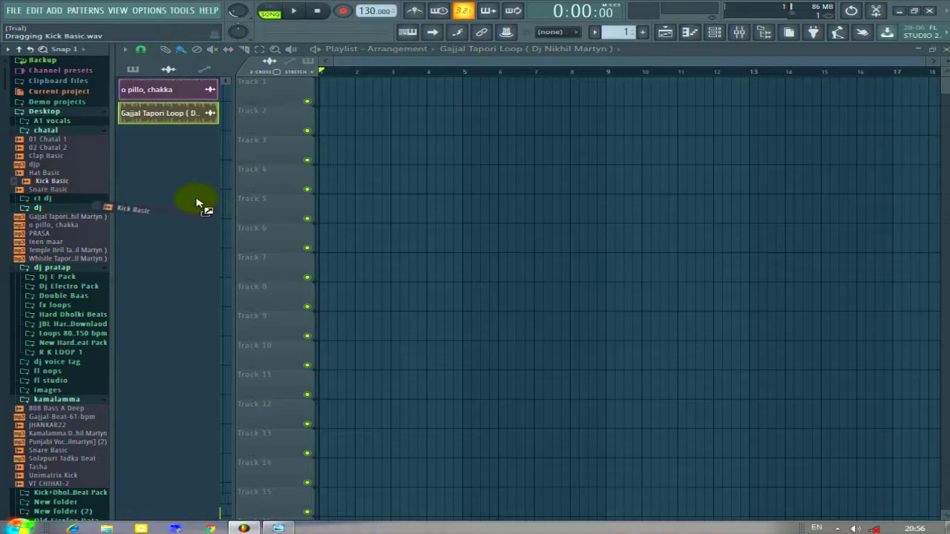
{"action": "left_click_drag", "start_coordinate": [201, 205], "coordinate": [392, 274]}
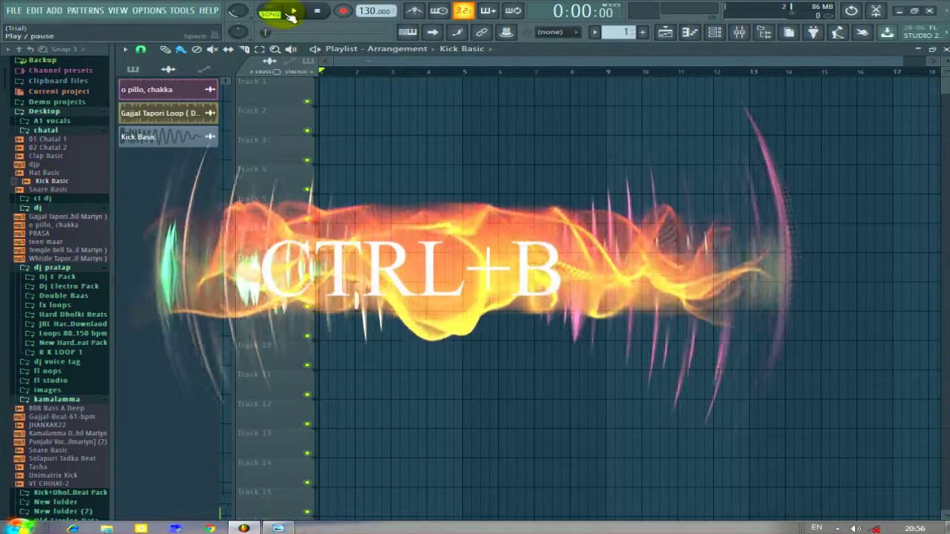
{"action": "left_click", "coordinate": [294, 11]}
{"action": "left_click", "coordinate": [294, 11]}
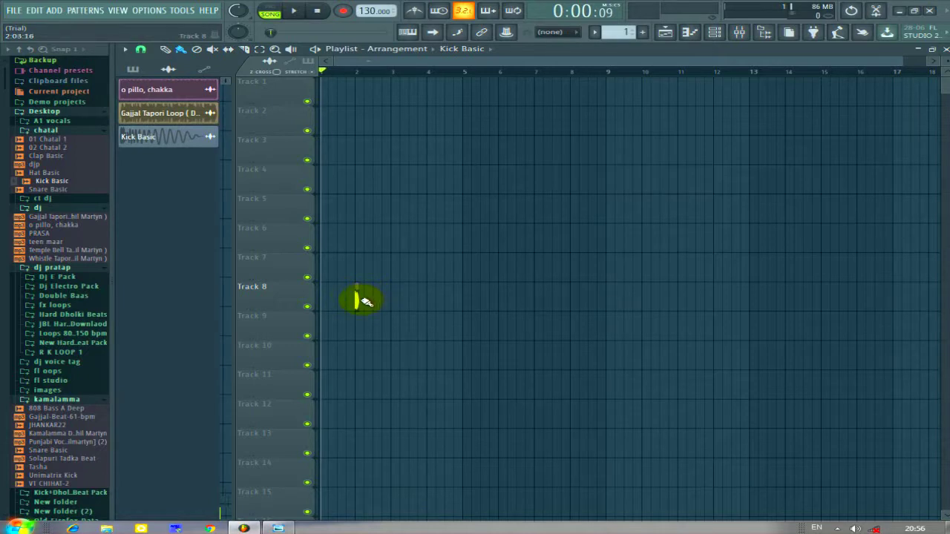
Select the Kick Basic clip on Track 8 and duplicate it end to end until the row reaches about bar 10.
{"action": "left_click", "coordinate": [261, 49]}
{"action": "left_click_drag", "start_coordinate": [371, 276], "coordinate": [335, 299]}
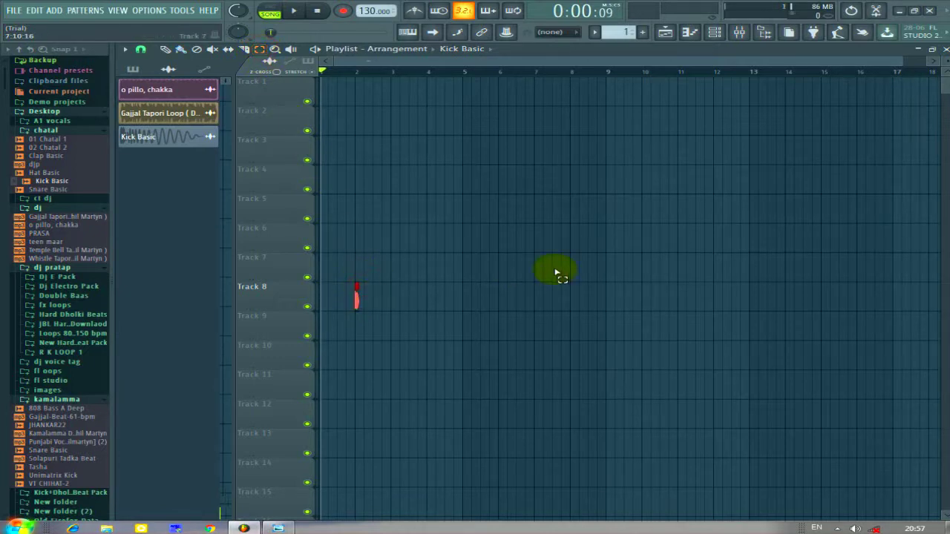
{"action": "left_click", "coordinate": [180, 49]}
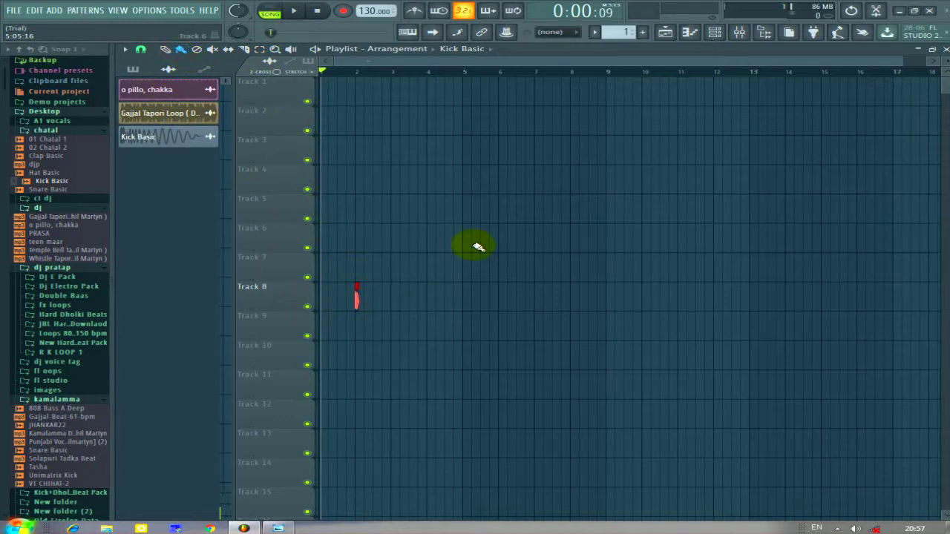
{"action": "key", "text": "ctrl+b"}
{"action": "key", "text": "ctrl+b"}
{"action": "key", "text": "ctrl+b"}
{"action": "key", "text": "ctrl+b"}
{"action": "key", "text": "ctrl+b"}
{"action": "key", "text": "ctrl+b"}
{"action": "key", "text": "ctrl+b"}
{"action": "key", "text": "ctrl+b"}
{"action": "key", "text": "ctrl+b"}
{"action": "key", "text": "ctrl+b"}
{"action": "key", "text": "ctrl+b"}
{"action": "key", "text": "ctrl+b"}
{"action": "key", "text": "ctrl+b"}
{"action": "key", "text": "ctrl+b"}
{"action": "key", "text": "ctrl+b"}
{"action": "key", "text": "ctrl+b"}
{"action": "key", "text": "ctrl+b"}
{"action": "key", "text": "ctrl+b"}
{"action": "key", "text": "ctrl+b"}
{"action": "key", "text": "ctrl+b"}
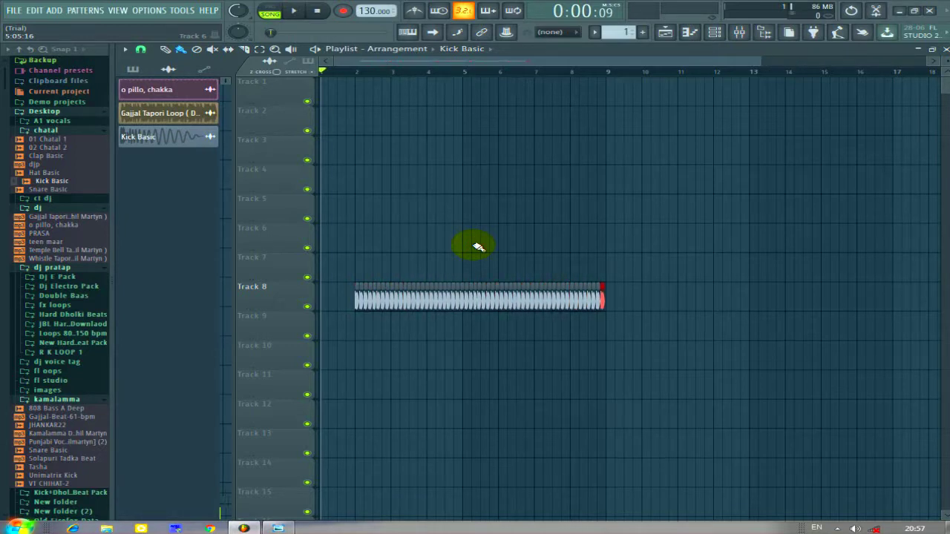
{"action": "key", "text": "ctrl+b"}
{"action": "key", "text": "ctrl+b"}
{"action": "key", "text": "ctrl+b"}
{"action": "key", "text": "ctrl+b"}
{"action": "key", "text": "ctrl+b"}
{"action": "key", "text": "ctrl+b"}
{"action": "key", "text": "ctrl+b"}
{"action": "key", "text": "ctrl+b"}
{"action": "key", "text": "ctrl+b"}
{"action": "key", "text": "ctrl+b"}
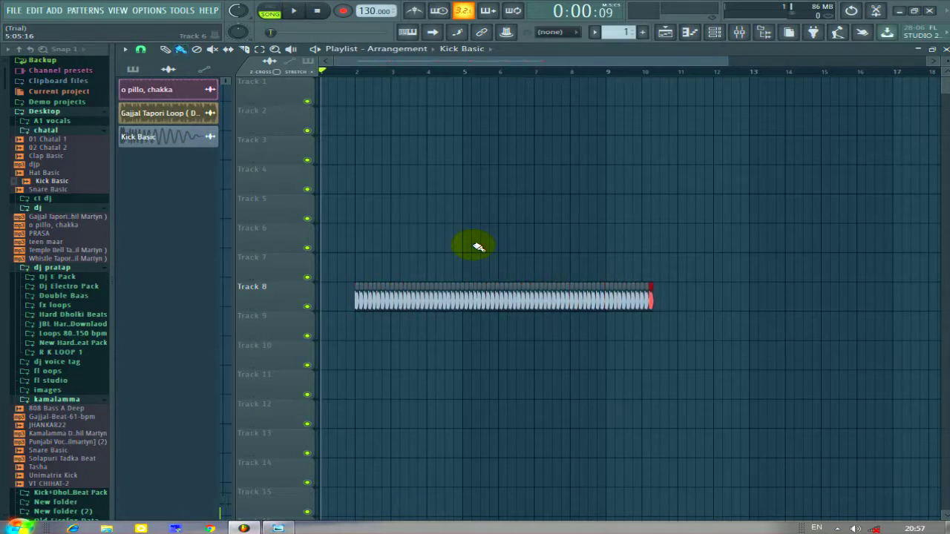
Delete all the Kick Basic clips from Track 8 and dismiss the PointerFocus trial notice.
{"action": "mouse_move", "coordinate": [695, 293]}
{"action": "left_mouse_down"}
{"action": "mouse_move", "coordinate": [583, 284]}
{"action": "mouse_move", "coordinate": [386, 295]}
{"action": "mouse_move", "coordinate": [636, 292]}
{"action": "left_mouse_up"}
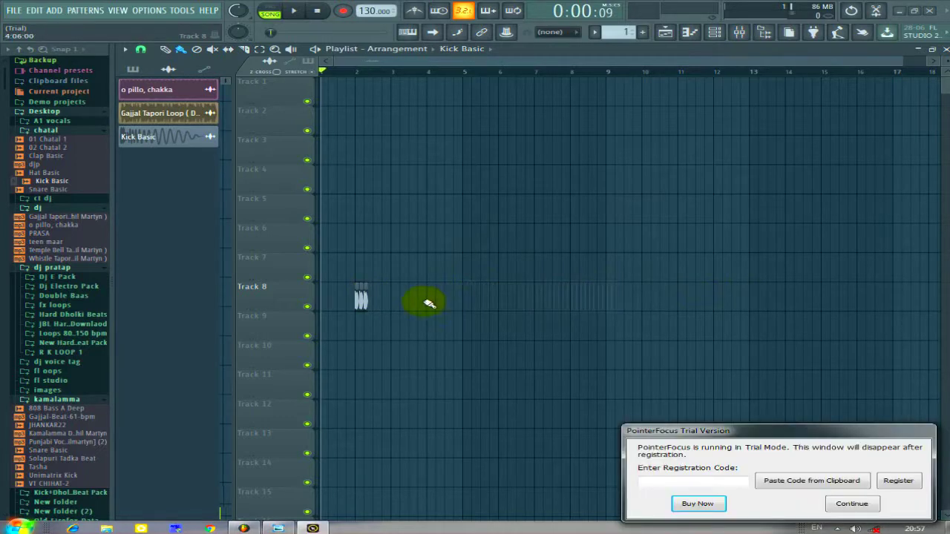
{"action": "right_click", "coordinate": [340, 309]}
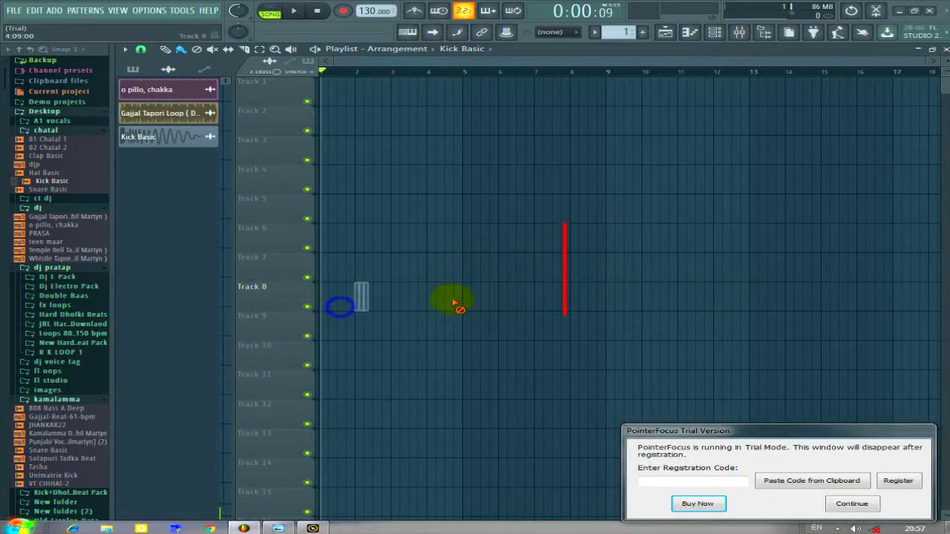
{"action": "left_click", "coordinate": [851, 504]}
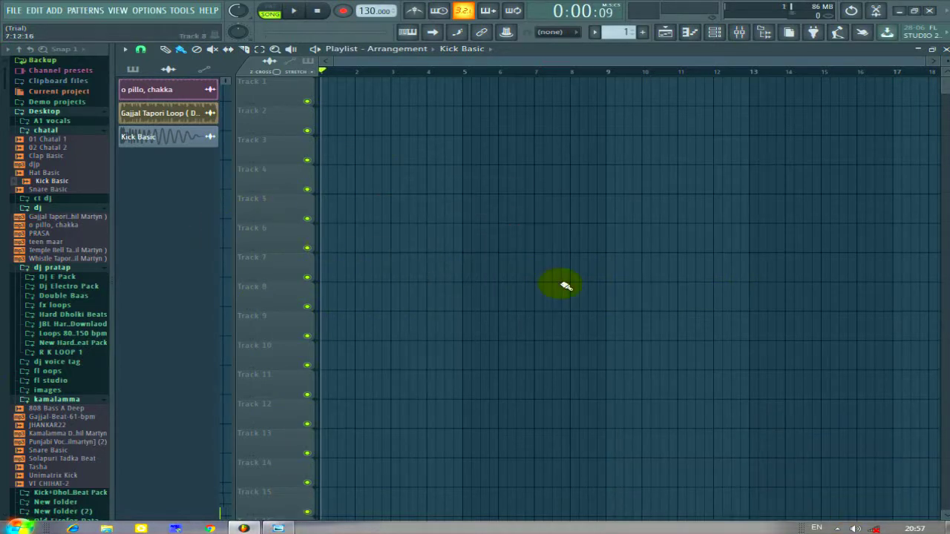
Lay out "o pillo, chakka" from bar 1 of Track 6 and Temple Bell Tapori Loop at about bar 5 of Track 5.
{"action": "left_click_drag", "start_coordinate": [50, 224], "coordinate": [342, 267]}
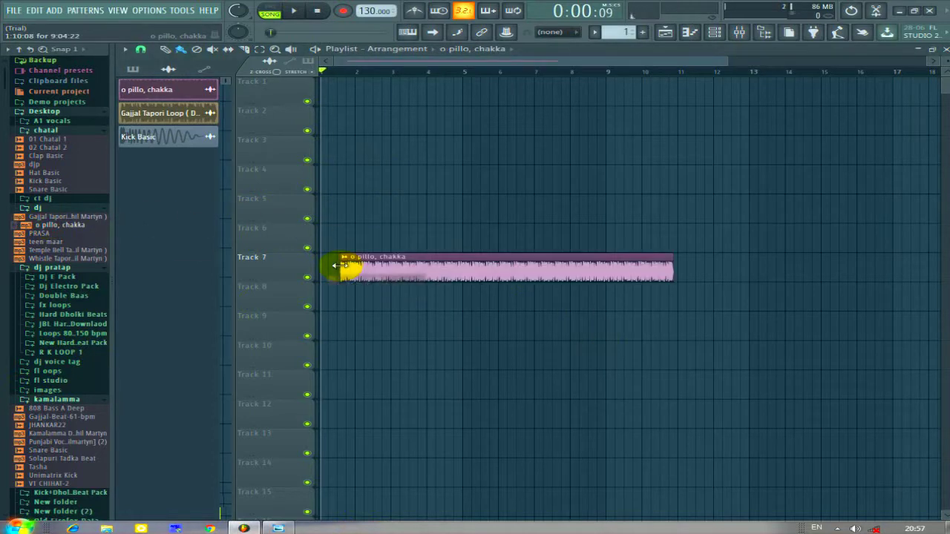
{"action": "right_click", "coordinate": [394, 260]}
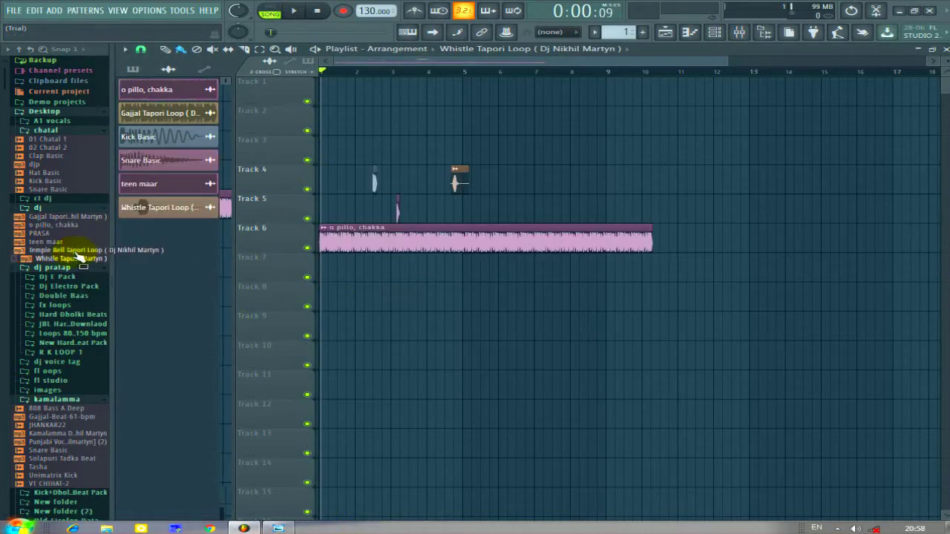
{"action": "left_click_drag", "start_coordinate": [74, 250], "coordinate": [483, 213]}
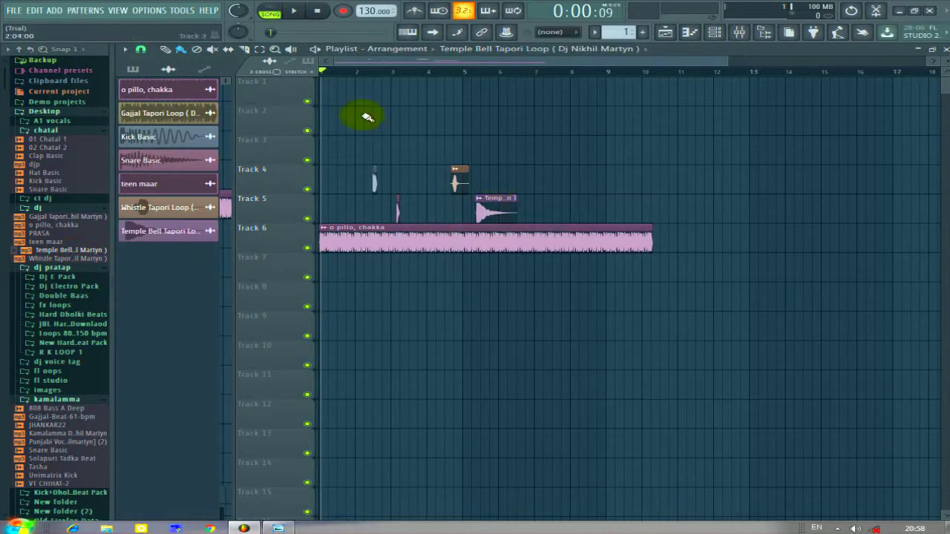
{"action": "left_click", "coordinate": [335, 240]}
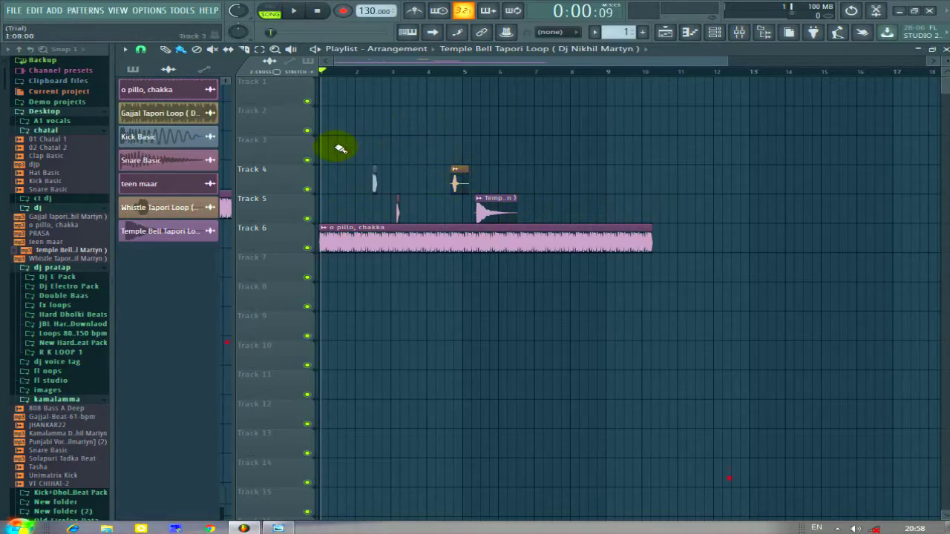
Select all the clips on Tracks 4 to 6 and duplicate the group twice, starting at about bars 11 and 20.
{"action": "left_click_drag", "start_coordinate": [324, 148], "coordinate": [724, 342]}
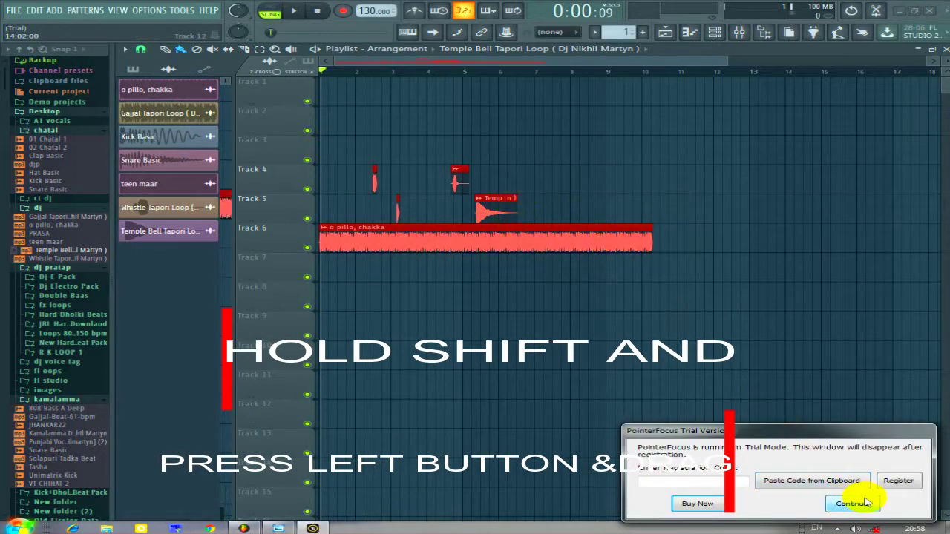
{"action": "left_click", "coordinate": [853, 503]}
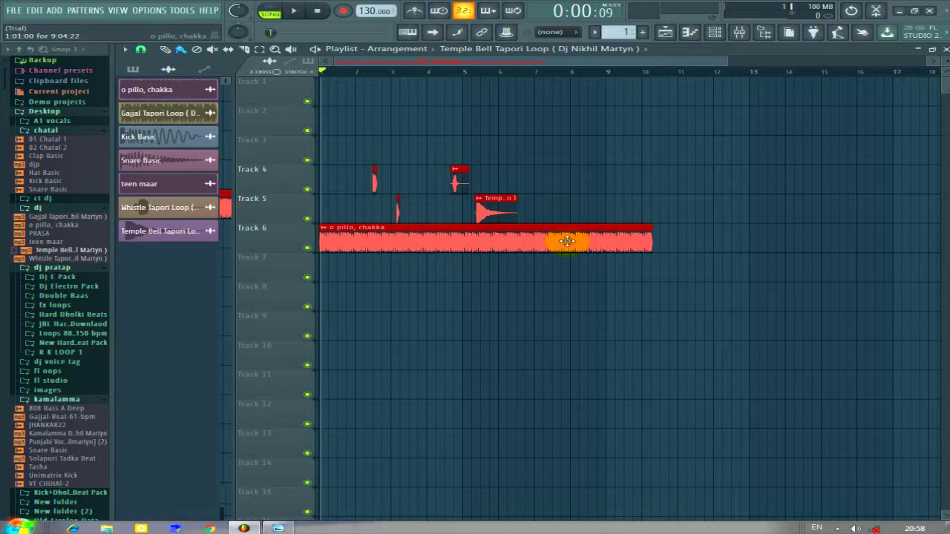
{"action": "left_click_drag", "start_coordinate": [566, 241], "coordinate": [894, 241]}
{"action": "left_click_drag", "start_coordinate": [887, 324], "coordinate": [915, 205]}
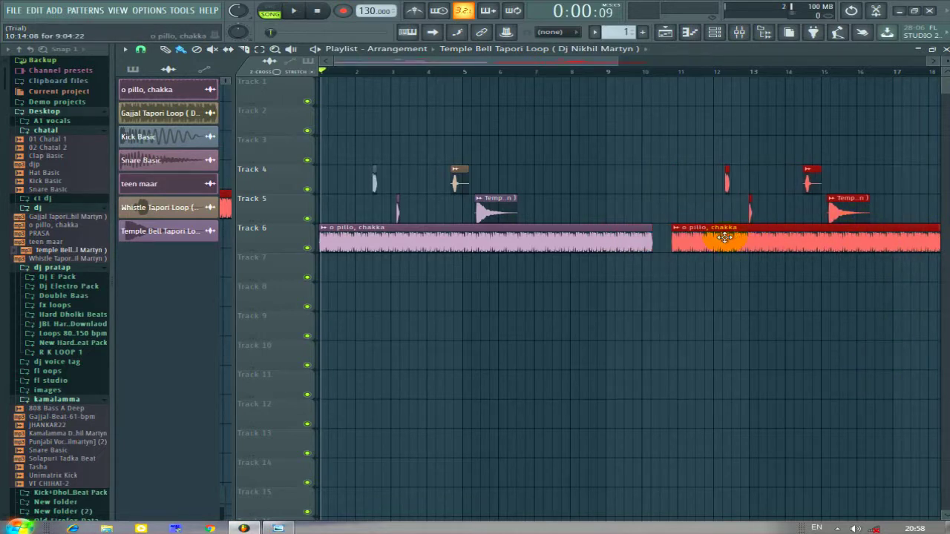
{"action": "left_click_drag", "start_coordinate": [725, 238], "coordinate": [901, 250]}
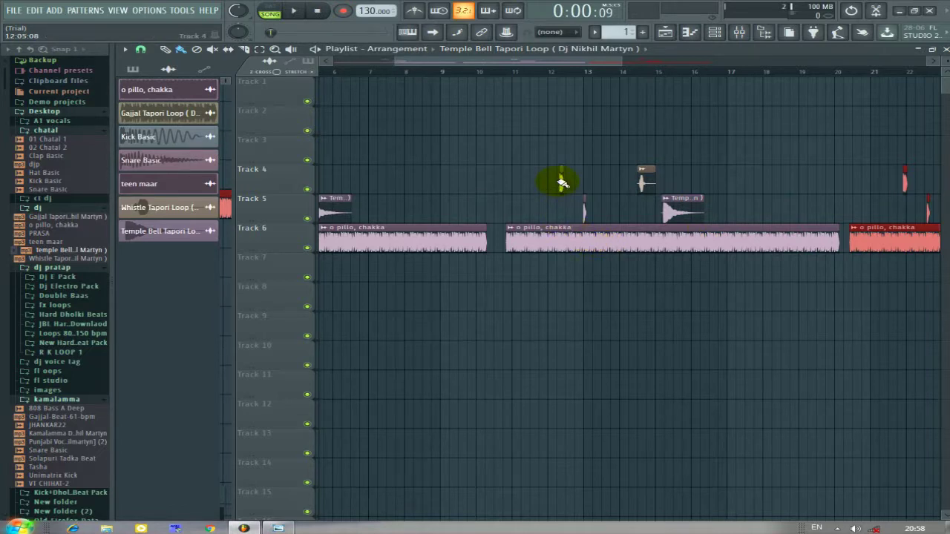
{"action": "left_click_drag", "start_coordinate": [601, 238], "coordinate": [893, 233]}
Delete every clip from Tracks 4, 5 and 6, including both duplicated groups and the originals.
{"action": "right_click", "coordinate": [881, 216]}
{"action": "right_click", "coordinate": [668, 220]}
{"action": "right_click", "coordinate": [586, 165]}
{"action": "right_click", "coordinate": [615, 193]}
{"action": "right_click", "coordinate": [526, 189]}
{"action": "right_click", "coordinate": [505, 160]}
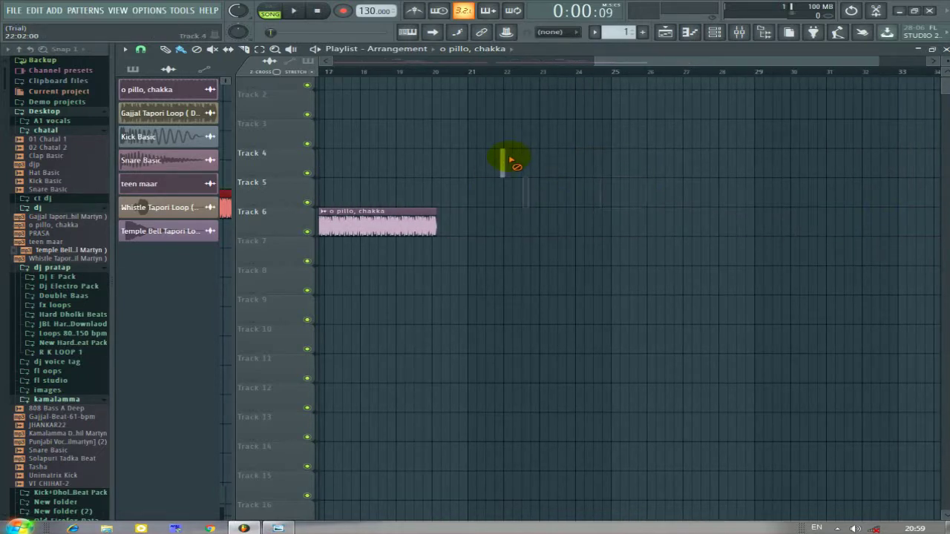
{"action": "scroll", "coordinate": [213, 176], "scroll_direction": "left", "scroll_amount": 10}
{"action": "right_click", "coordinate": [540, 164]}
{"action": "right_click", "coordinate": [646, 189]}
{"action": "right_click", "coordinate": [562, 192]}
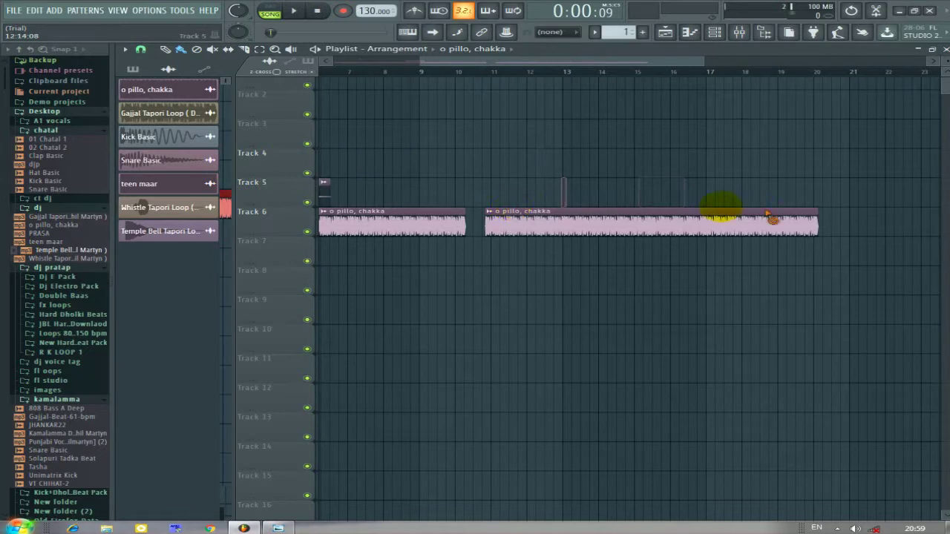
{"action": "right_click", "coordinate": [772, 217]}
{"action": "right_click", "coordinate": [403, 219]}
{"action": "scroll", "coordinate": [229, 208], "scroll_direction": "left", "scroll_amount": 5}
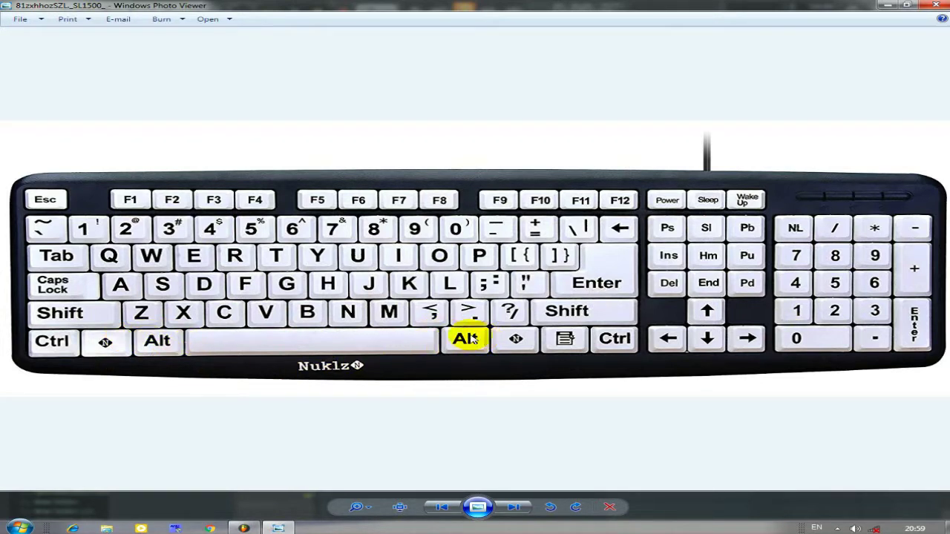
Switch back to FL Studio, place the Kamalamma sample at the start of Track 8 and play it briefly.
{"action": "left_click", "coordinate": [280, 530]}
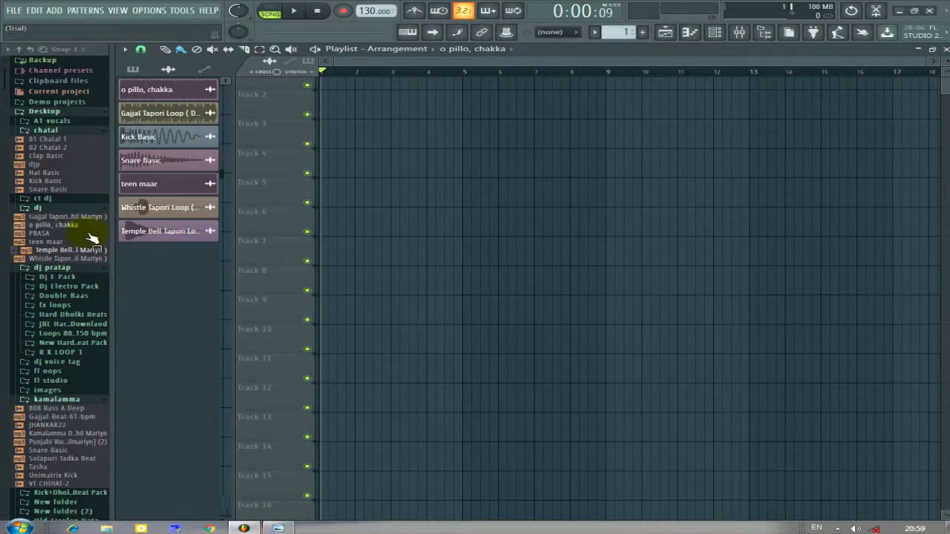
{"action": "left_click_drag", "start_coordinate": [68, 434], "coordinate": [345, 285]}
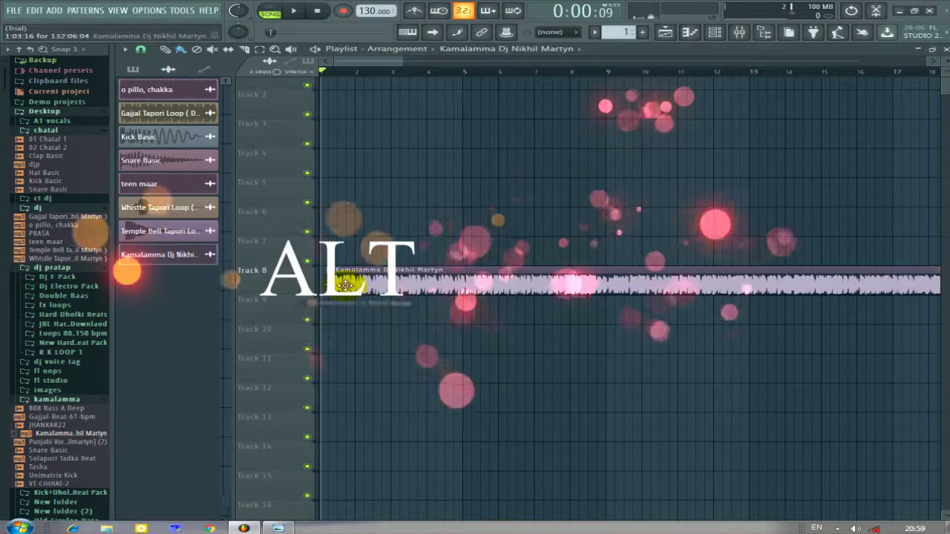
{"action": "scroll", "coordinate": [329, 80], "scroll_direction": "up", "scroll_amount": 5}
{"action": "scroll", "coordinate": [331, 79], "scroll_direction": "up", "scroll_amount": 2}
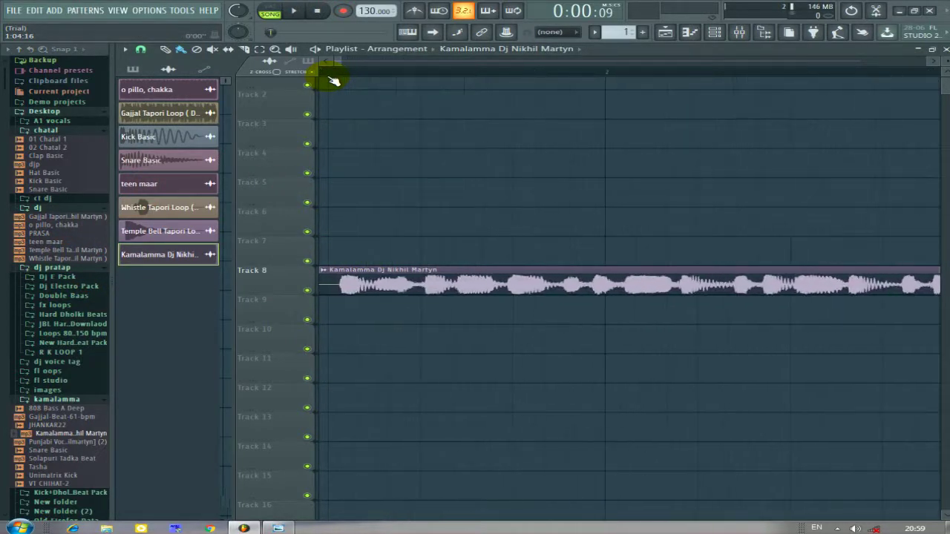
{"action": "key", "text": "space"}
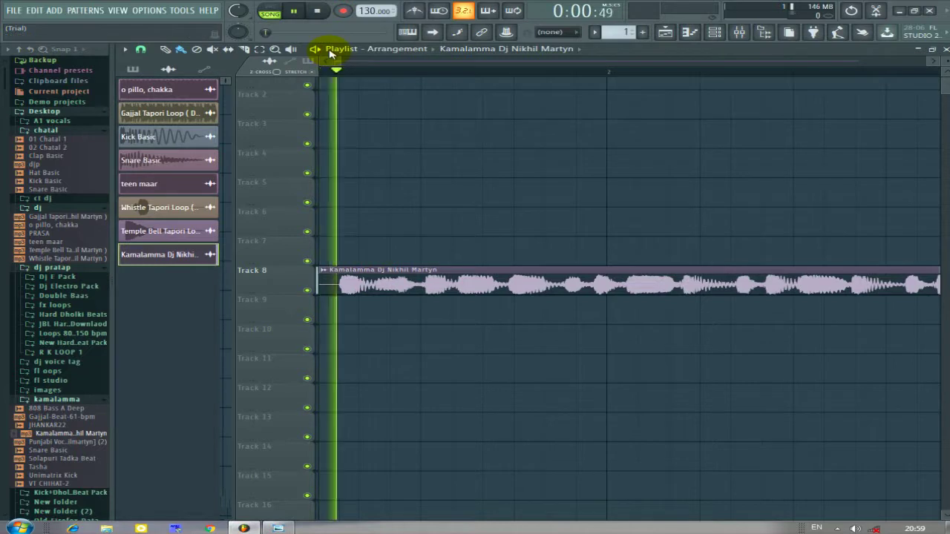
{"action": "key", "text": "space"}
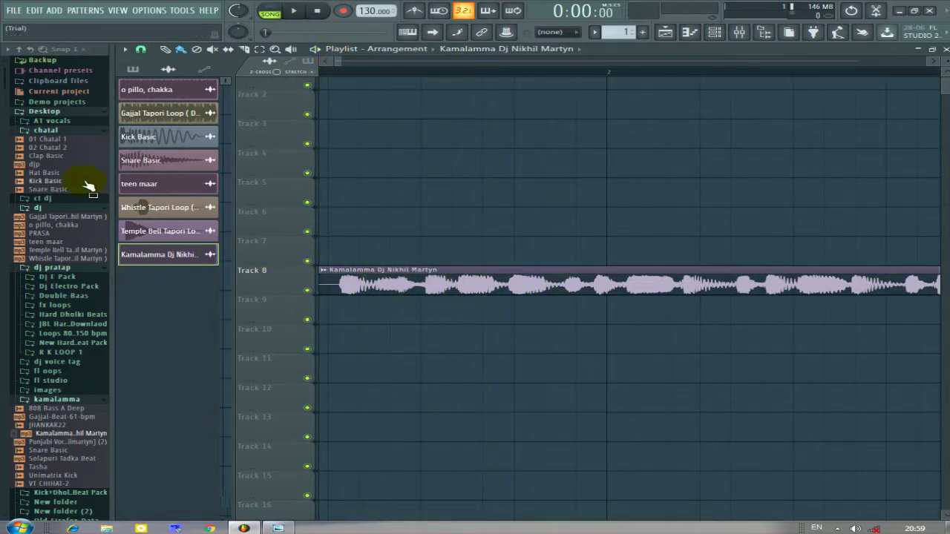
Place Kick Basic on Track 9, shift it to beat 3 of bar 1 and move it to just past bar 2.
{"action": "left_click_drag", "start_coordinate": [59, 186], "coordinate": [636, 318]}
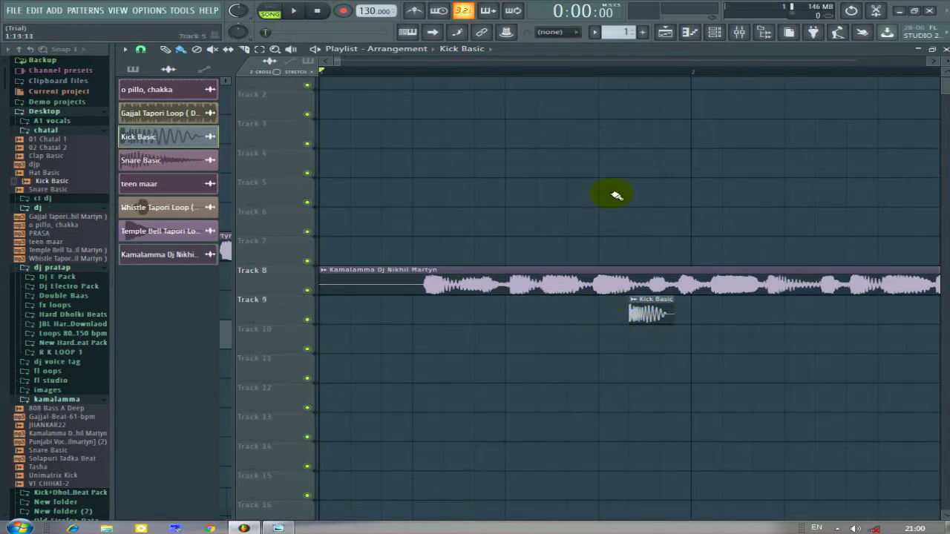
{"action": "left_click_drag", "start_coordinate": [645, 317], "coordinate": [610, 317]}
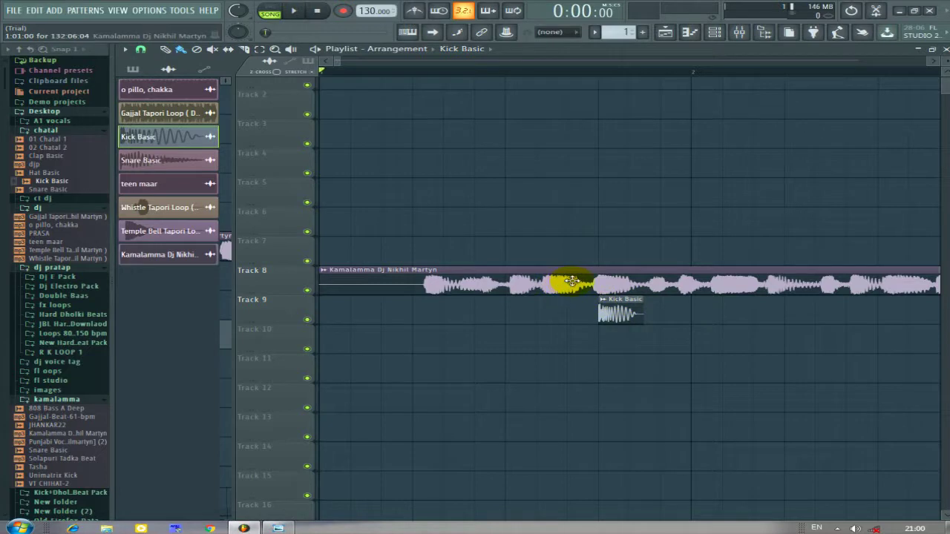
{"action": "left_click_drag", "start_coordinate": [610, 315], "coordinate": [515, 317]}
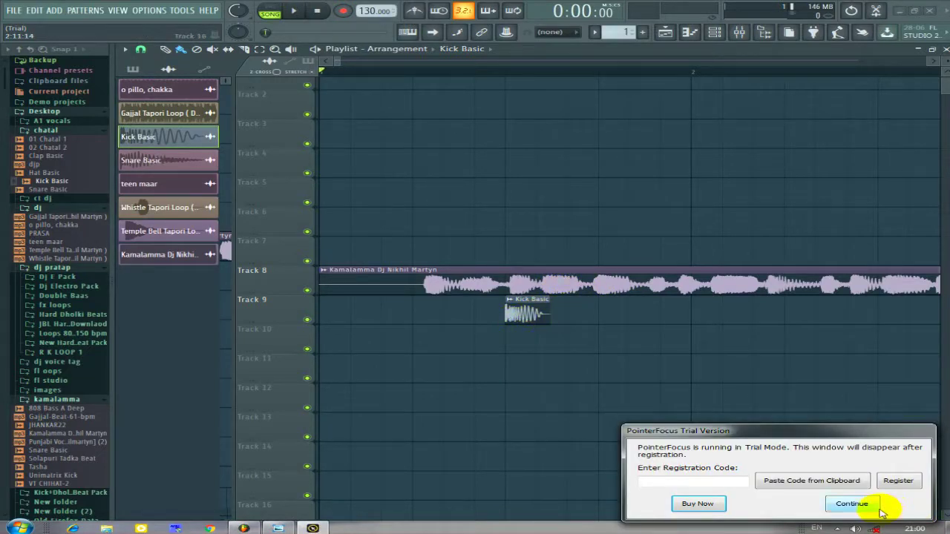
{"action": "left_click", "coordinate": [850, 505]}
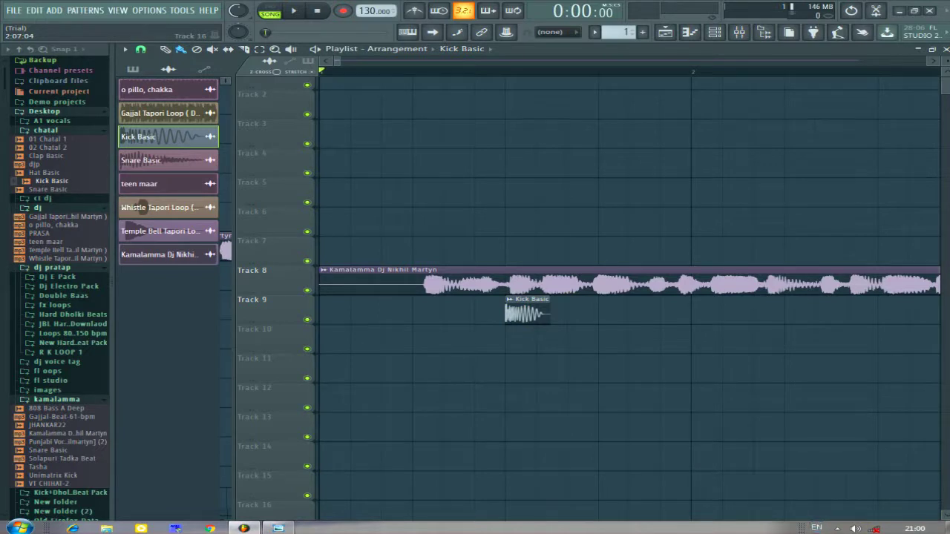
{"action": "left_click", "coordinate": [524, 312]}
{"action": "left_click_drag", "start_coordinate": [526, 313], "coordinate": [756, 305]}
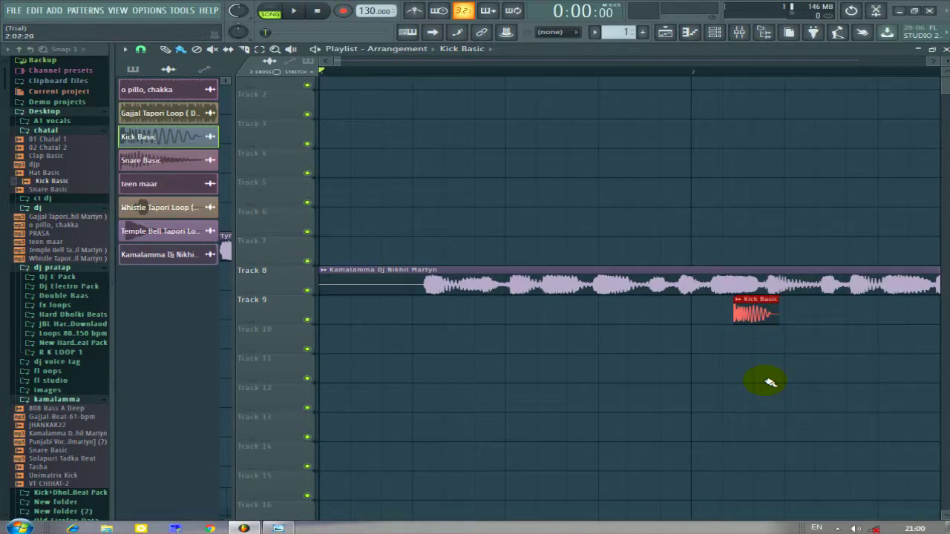
Nudge the selected Kick Basic clip back in fine increments to about bar 2 of Track 9 and delete it.
{"action": "key", "text": "shift+Left"}
{"action": "key", "text": "shift+Left"}
{"action": "key", "text": "shift+Left"}
{"action": "key", "text": "shift+Left"}
{"action": "key", "text": "shift+Left"}
{"action": "key", "text": "shift+Left"}
{"action": "key", "text": "shift+Left"}
{"action": "key", "text": "shift+Left"}
{"action": "key", "text": "shift+Left"}
{"action": "key", "text": "shift+Left"}
{"action": "key", "text": "shift+Left"}
{"action": "key", "text": "shift+Left"}
{"action": "key", "text": "shift+Left"}
{"action": "key", "text": "shift+Left"}
{"action": "key", "text": "shift+Left"}
{"action": "key", "text": "shift+Left"}
{"action": "key", "text": "shift+Left"}
{"action": "key", "text": "shift+Left"}
{"action": "key", "text": "shift+Left"}
{"action": "key", "text": "shift+Left"}
{"action": "key", "text": "shift+Left"}
{"action": "key", "text": "shift+Left"}
{"action": "key", "text": "shift+Left"}
{"action": "key", "text": "shift+Left"}
{"action": "key", "text": "shift+Left"}
{"action": "key", "text": "shift+Left"}
{"action": "key", "text": "shift+Left"}
{"action": "key", "text": "shift+Left"}
{"action": "key", "text": "shift+Left"}
{"action": "key", "text": "shift+Left"}
{"action": "key", "text": "shift+Left"}
{"action": "key", "text": "shift+Left"}
{"action": "key", "text": "shift+Left"}
{"action": "key", "text": "shift+Left"}
{"action": "key", "text": "shift+Left"}
{"action": "key", "text": "shift+Left"}
{"action": "key", "text": "shift+Left"}
{"action": "key", "text": "shift+Left"}
{"action": "key", "text": "shift+Left"}
{"action": "key", "text": "shift+Left"}
{"action": "key", "text": "shift+Left"}
{"action": "key", "text": "shift+Left"}
{"action": "key", "text": "shift+Left"}
{"action": "key", "text": "shift+Left"}
{"action": "key", "text": "shift+Left"}
{"action": "key", "text": "shift+Left"}
{"action": "key", "text": "shift+Left"}
{"action": "key", "text": "shift+Left"}
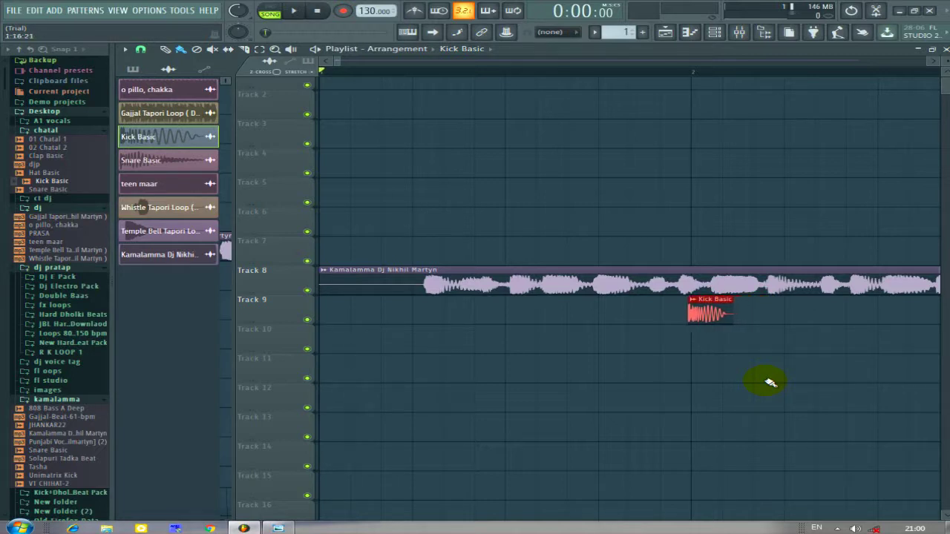
{"action": "key", "text": "Delete"}
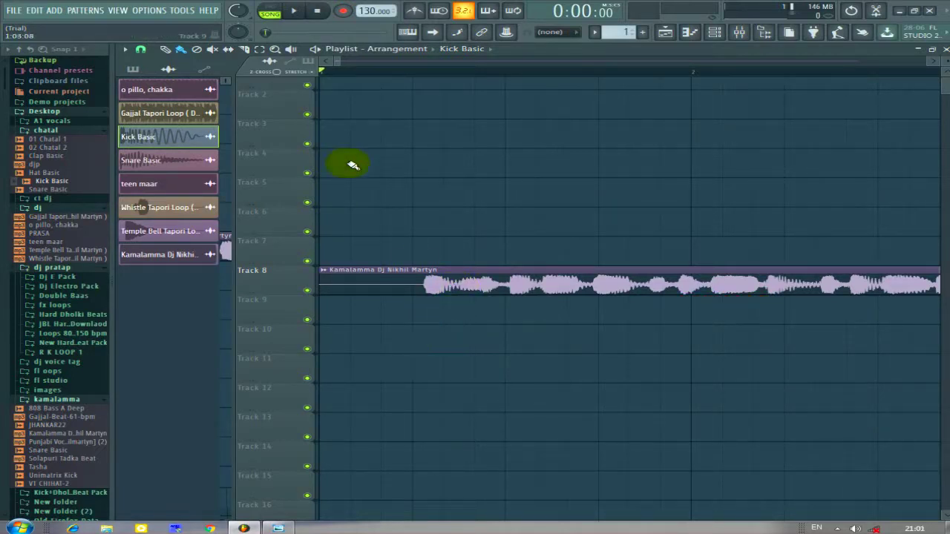
Switch the playlist snap through 1/4 beat and Bar, ending on 1/3 beat.
{"action": "left_click", "coordinate": [140, 49]}
{"action": "left_click", "coordinate": [164, 171]}
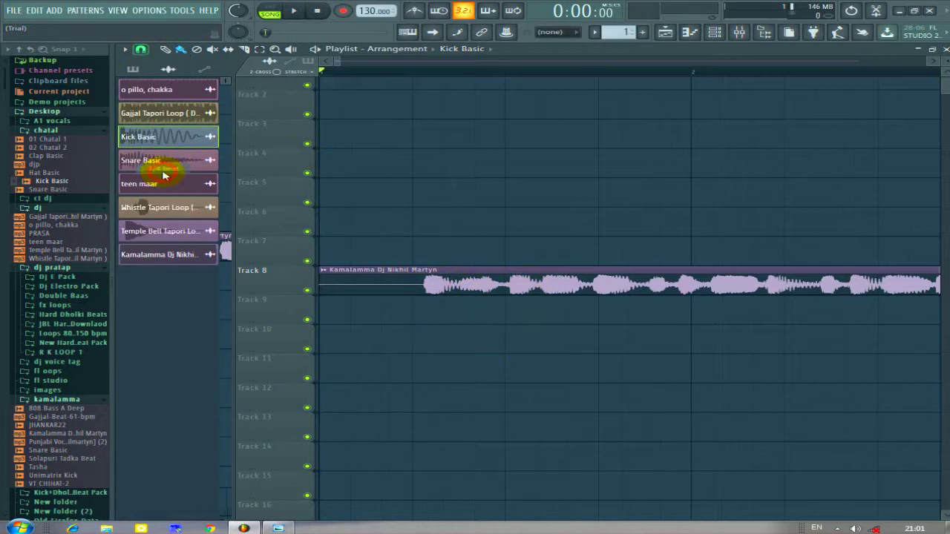
{"action": "left_click", "coordinate": [127, 50]}
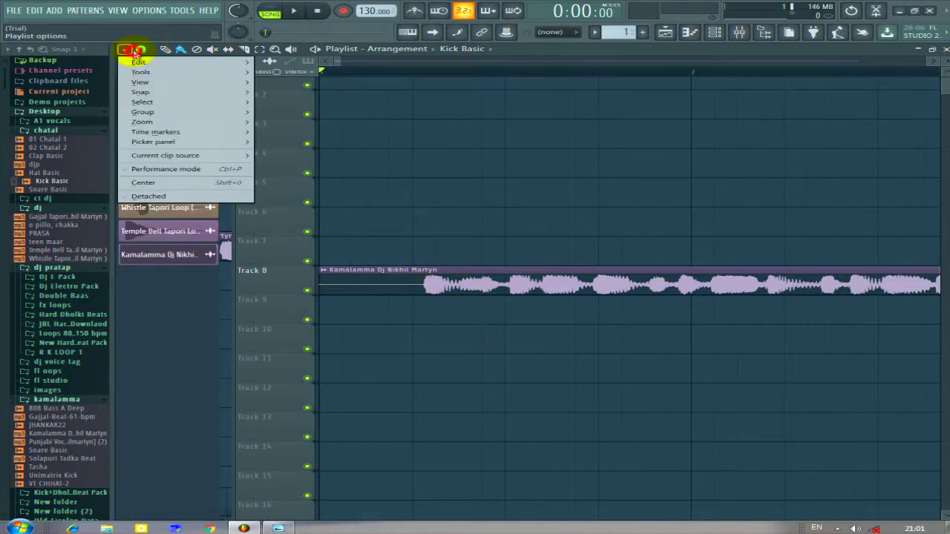
{"action": "left_click", "coordinate": [141, 49]}
{"action": "left_click", "coordinate": [177, 207]}
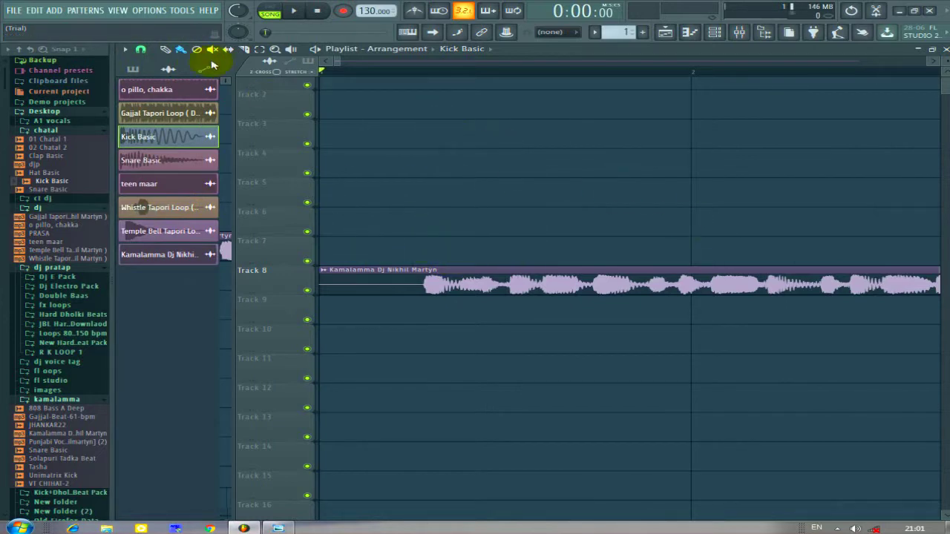
{"action": "left_click", "coordinate": [141, 52]}
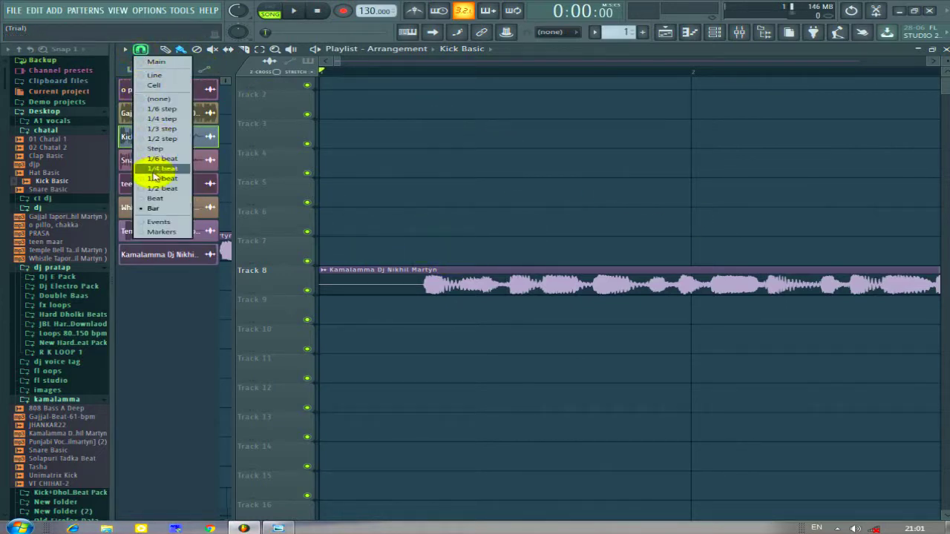
{"action": "left_click", "coordinate": [154, 180]}
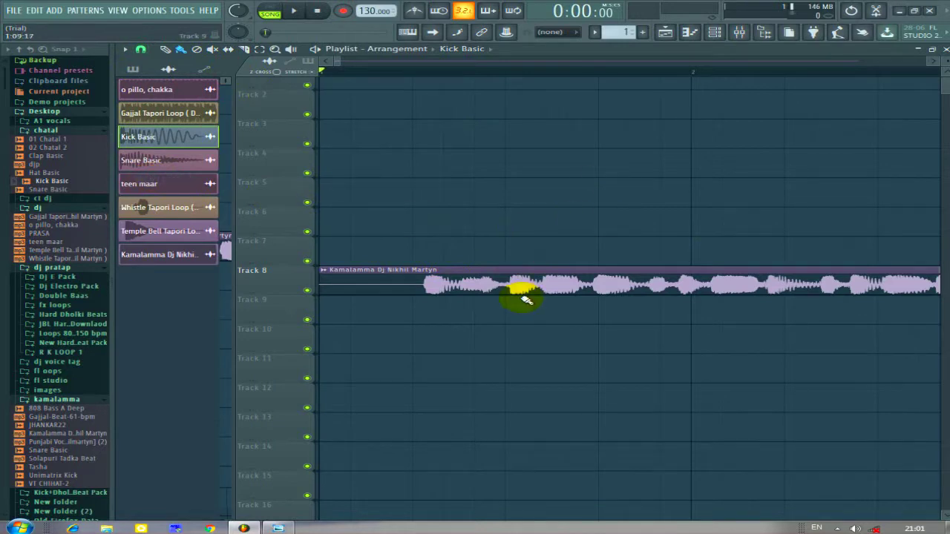
Delete the Kamalamma clip from Track 8 and place the Kick Basic sample at 1:03:16 on Track 6.
{"action": "right_click", "coordinate": [513, 289]}
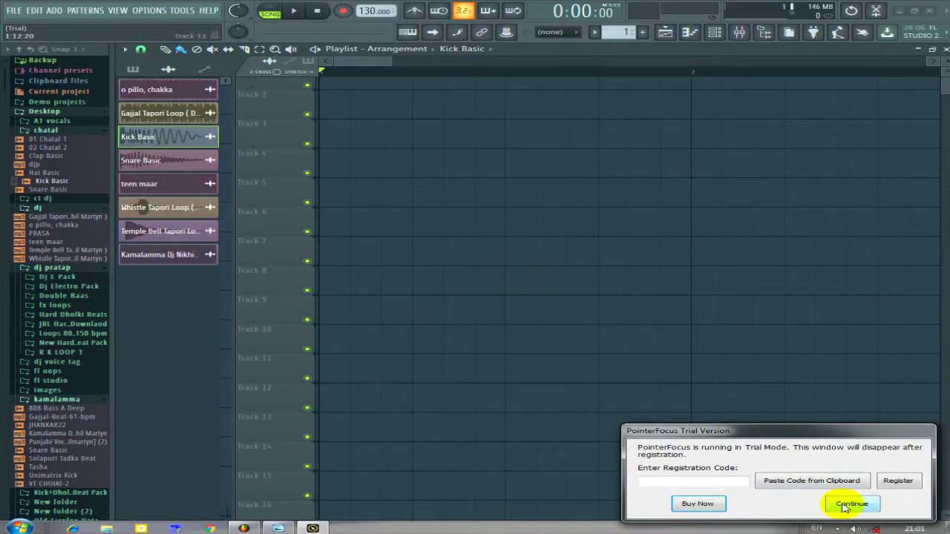
{"action": "left_click", "coordinate": [848, 505]}
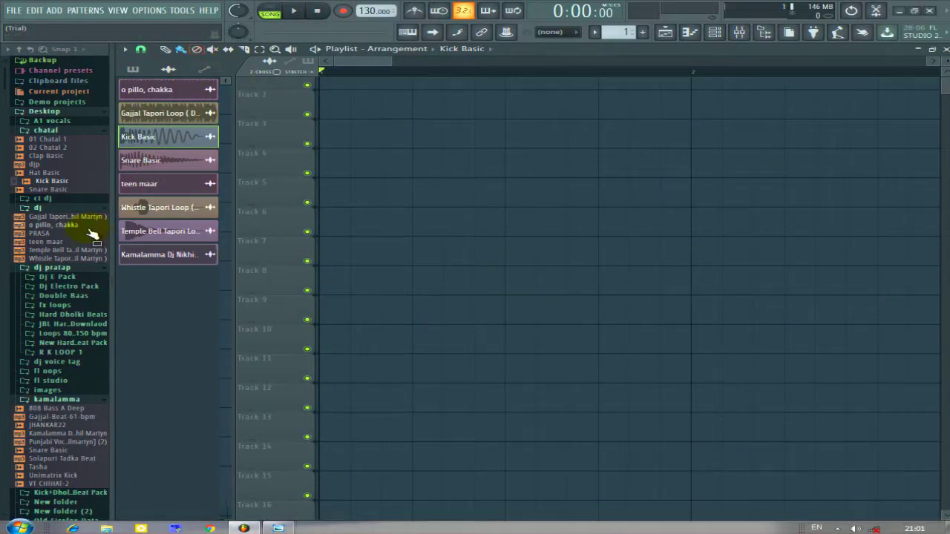
{"action": "left_click_drag", "start_coordinate": [52, 181], "coordinate": [420, 234]}
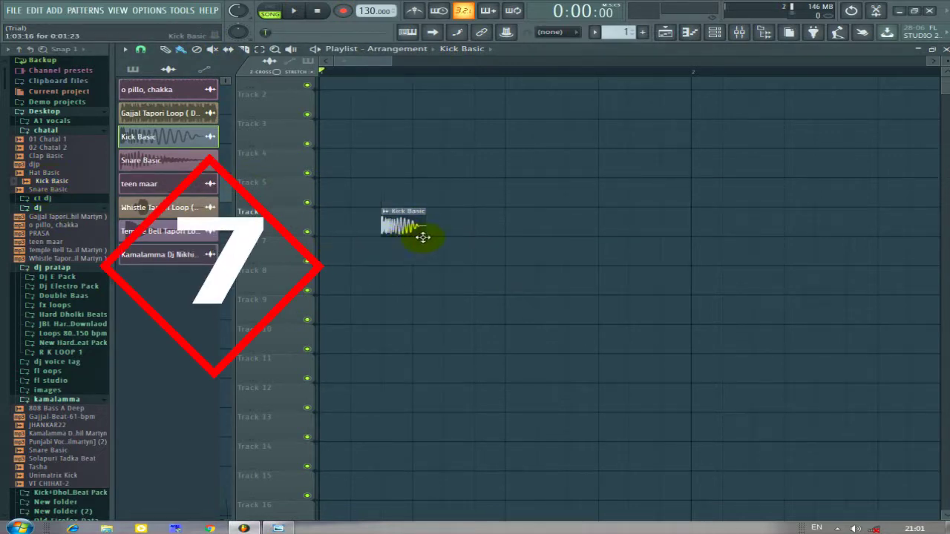
View the Kick Basic clip's channel settings, close the keyboard picture in Windows Photo Viewer and view the settings again.
{"action": "double_click", "coordinate": [404, 227]}
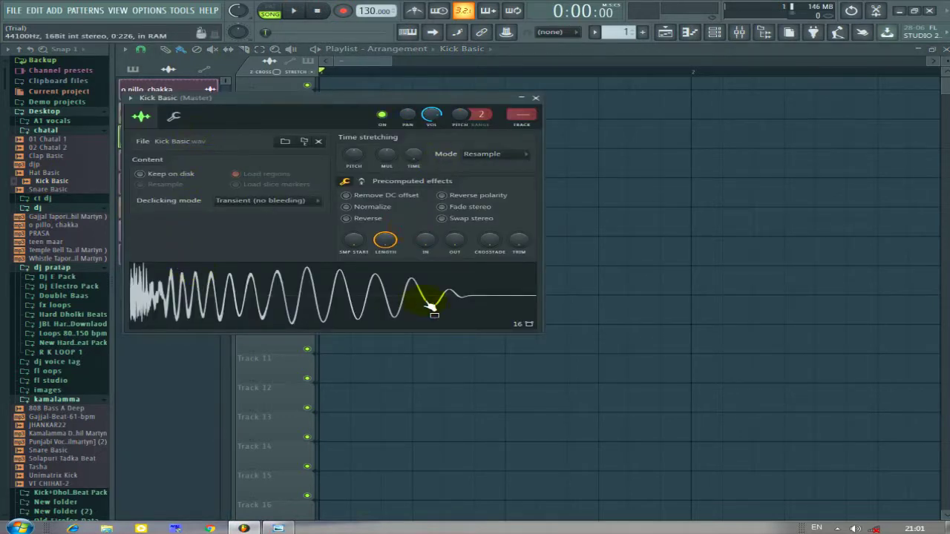
{"action": "left_click", "coordinate": [535, 97]}
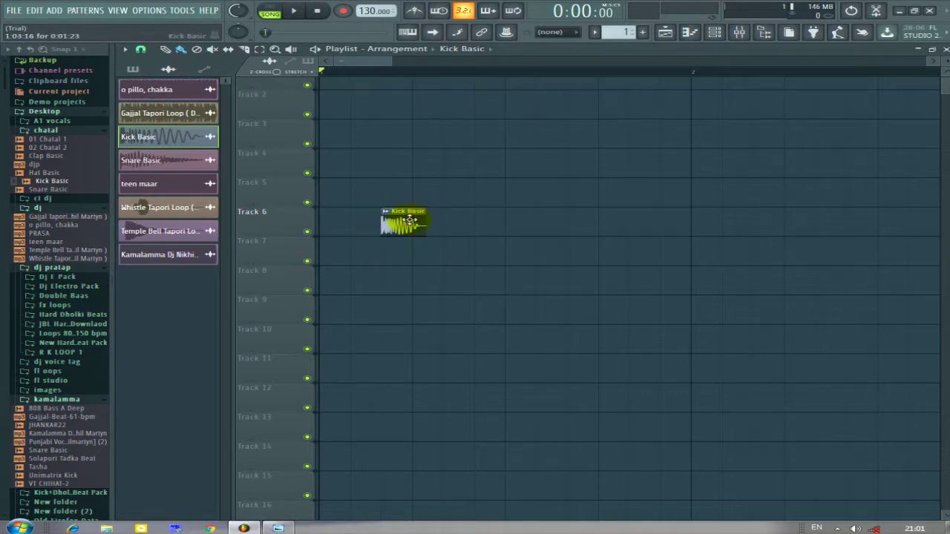
{"action": "left_click", "coordinate": [278, 528]}
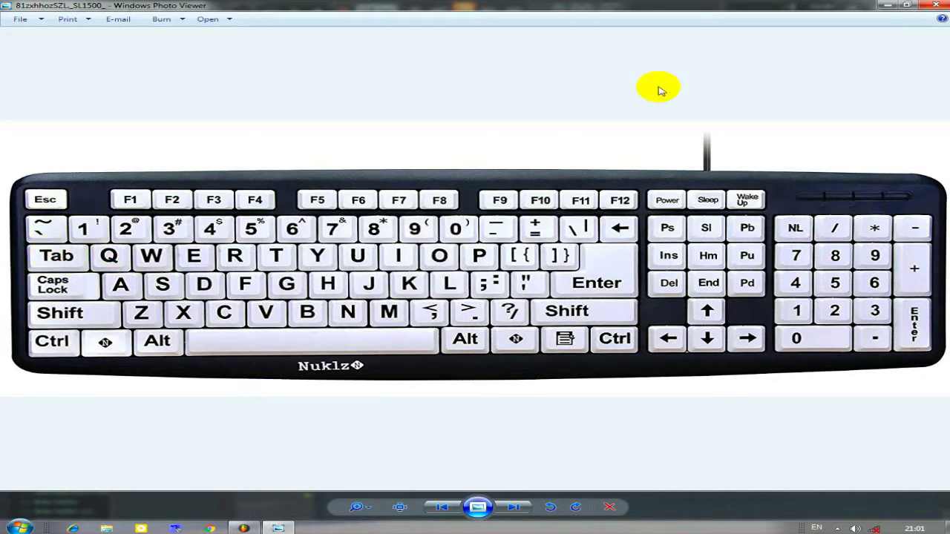
{"action": "left_click", "coordinate": [933, 5]}
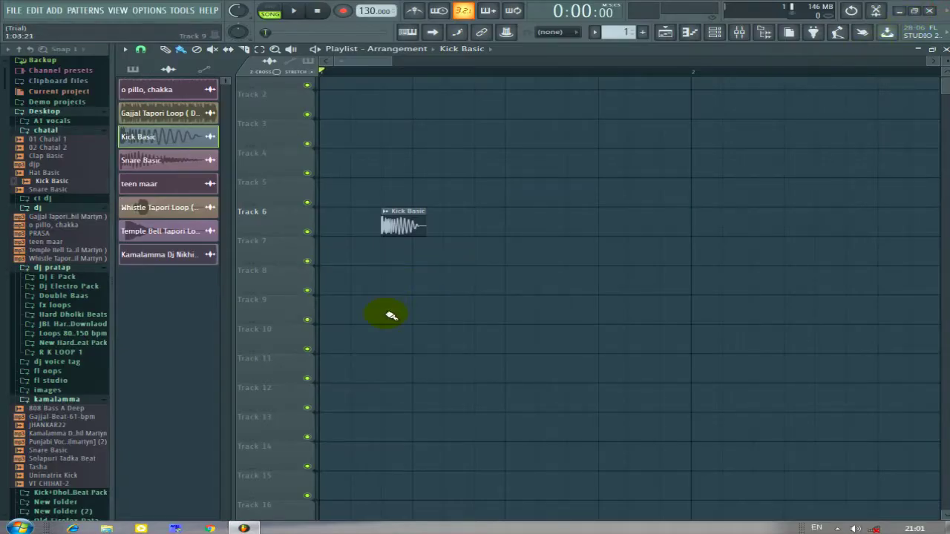
{"action": "double_click", "coordinate": [404, 223]}
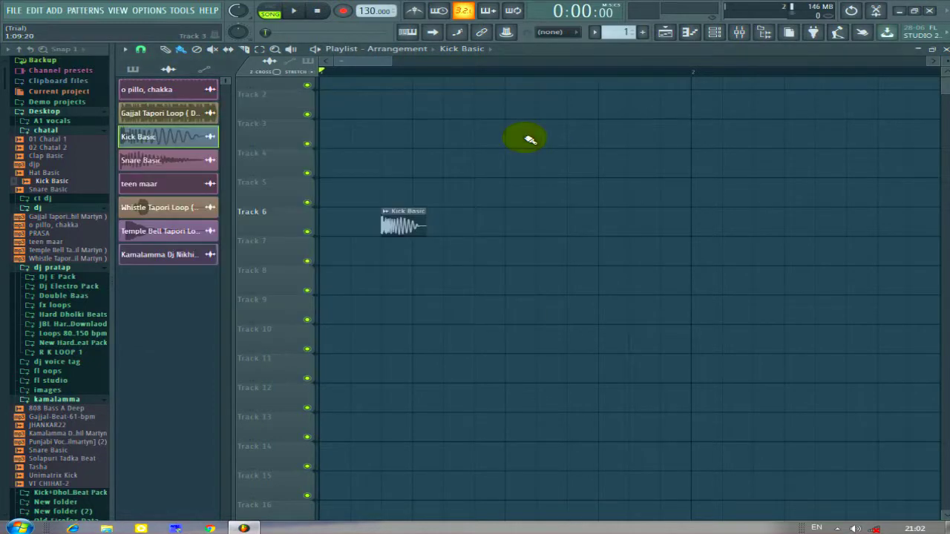
Delete the Kick Basic clip from Track 6 and open the Downloads folder in Windows Explorer.
{"action": "right_click", "coordinate": [397, 224]}
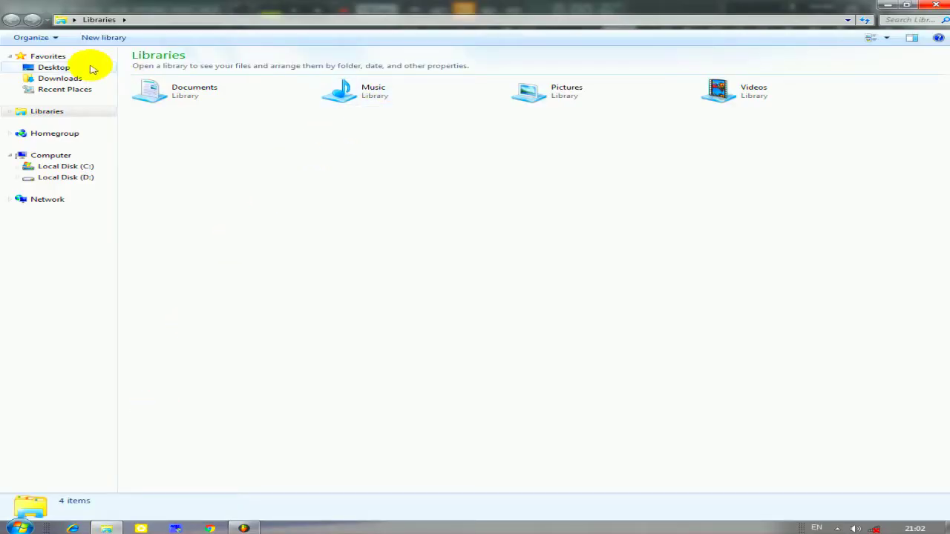
{"action": "left_click", "coordinate": [64, 78]}
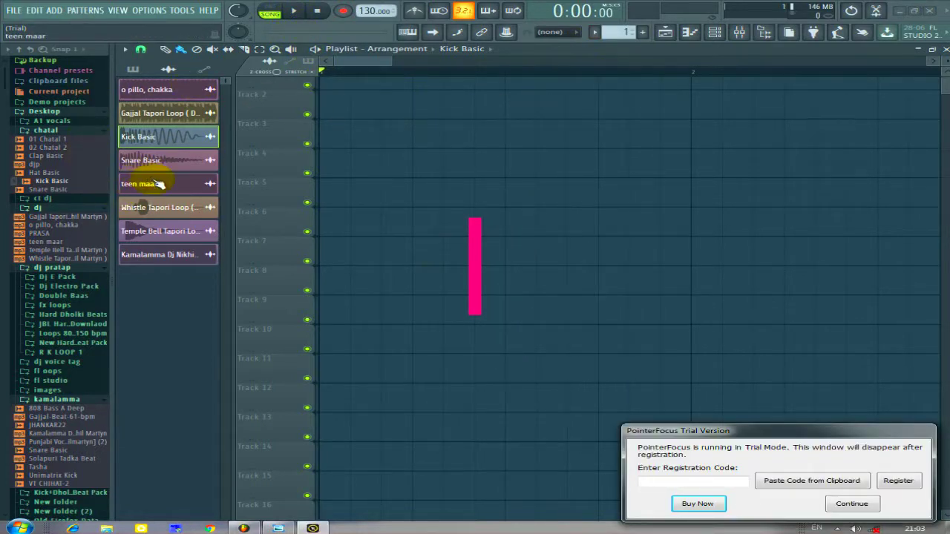
Place "o pillo, chakka" at bar 1 of Track 5 and dismiss the PointerFocus trial notice.
{"action": "left_click_drag", "start_coordinate": [159, 89], "coordinate": [327, 204]}
{"action": "left_click", "coordinate": [851, 503]}
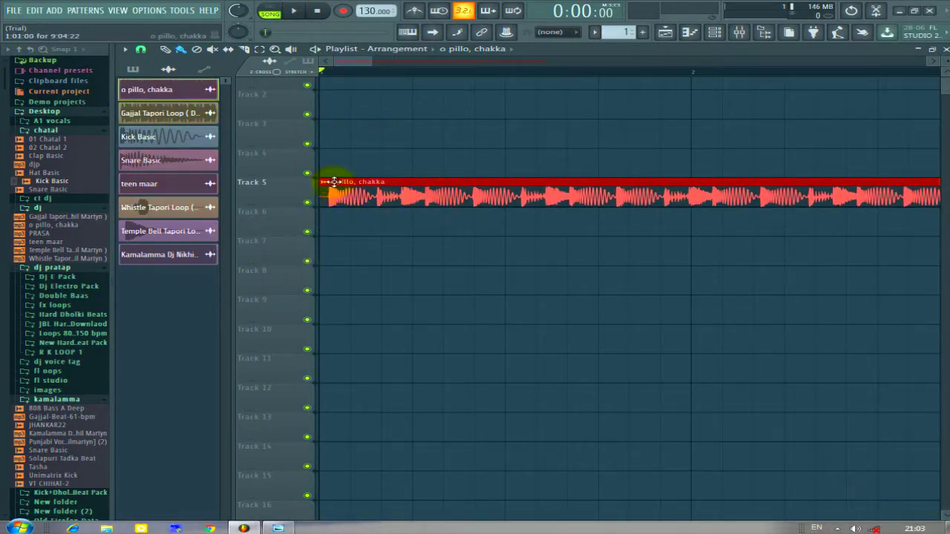
Route the "o pillo, chakka" channel to mixer track Insert 5, move the mixer lower and close the channel settings.
{"action": "double_click", "coordinate": [334, 181]}
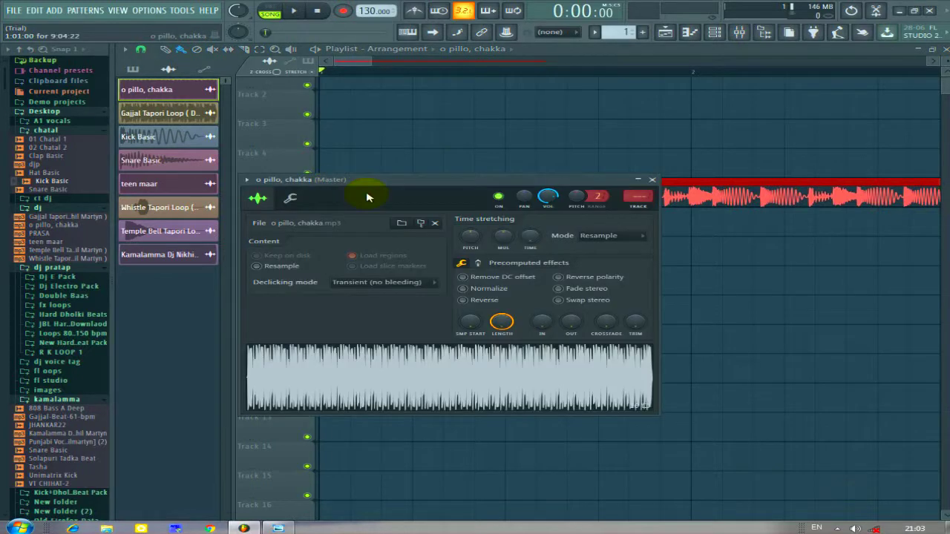
{"action": "double_click", "coordinate": [635, 199]}
{"action": "left_click", "coordinate": [346, 175]}
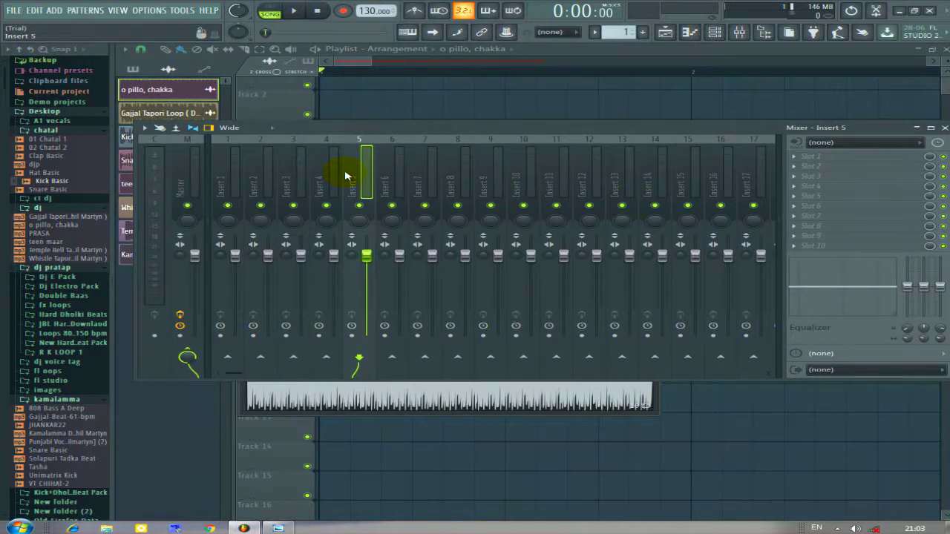
{"action": "right_click", "coordinate": [366, 164]}
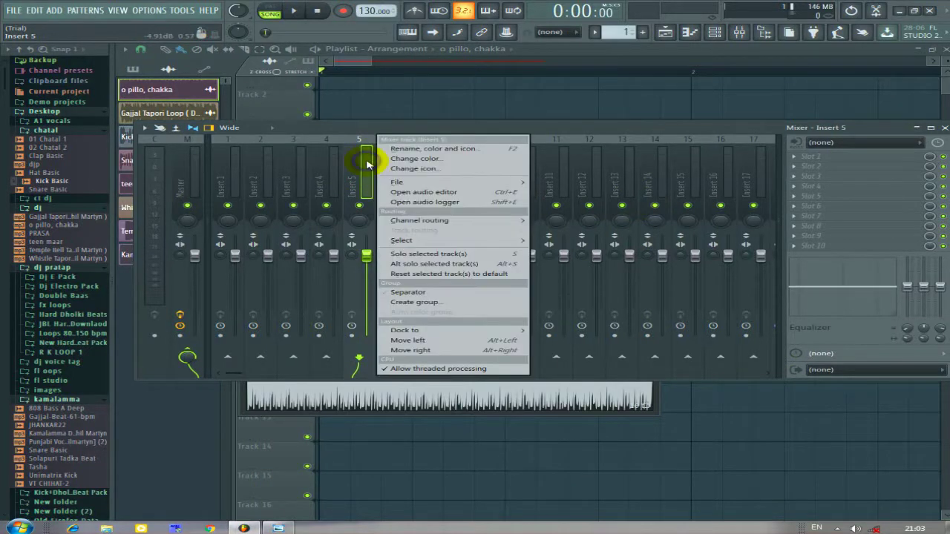
{"action": "mouse_move", "coordinate": [427, 220]}
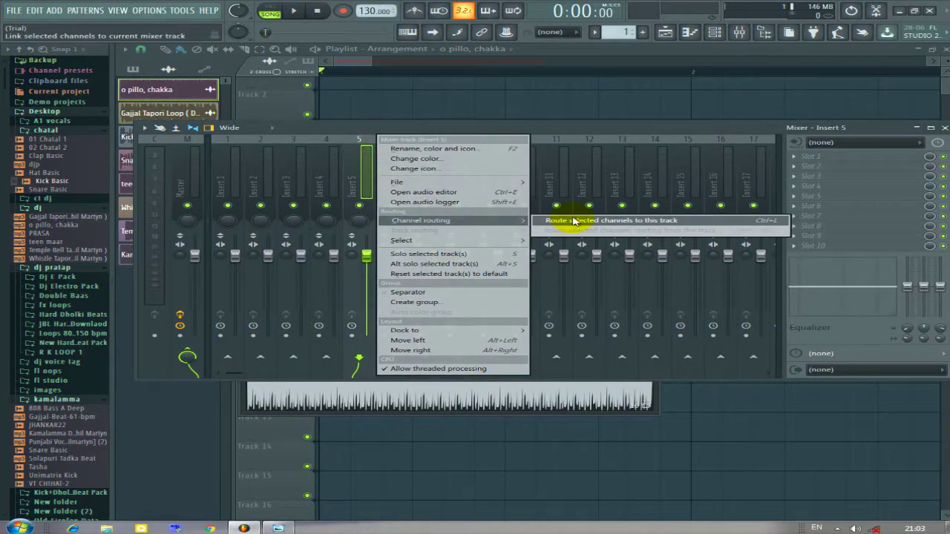
{"action": "left_click", "coordinate": [574, 220]}
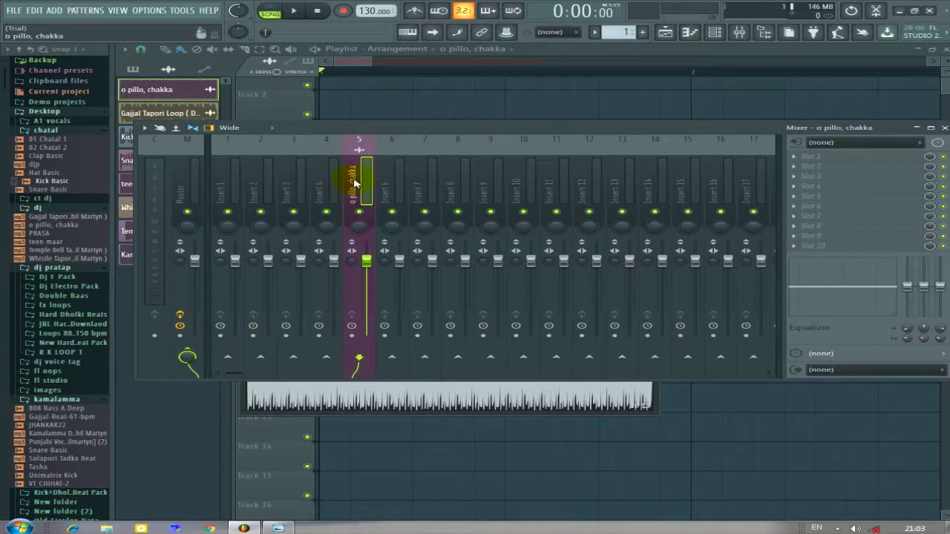
{"action": "left_click_drag", "start_coordinate": [381, 131], "coordinate": [400, 247]}
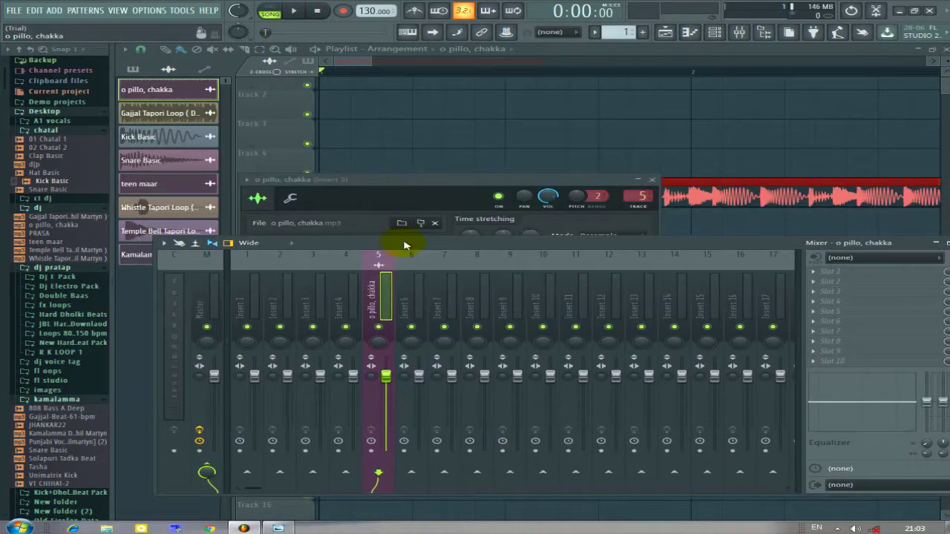
{"action": "left_click", "coordinate": [658, 183]}
{"action": "left_click", "coordinate": [651, 181]}
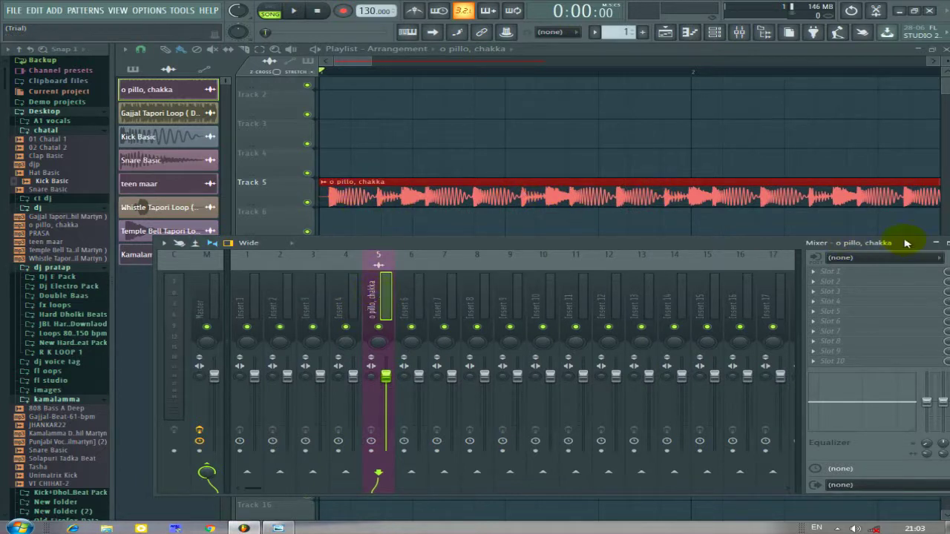
Route the selected "o pillo, chakka" channel to mixer tracks 13, 11 and 8 in turn.
{"action": "right_click", "coordinate": [383, 277]}
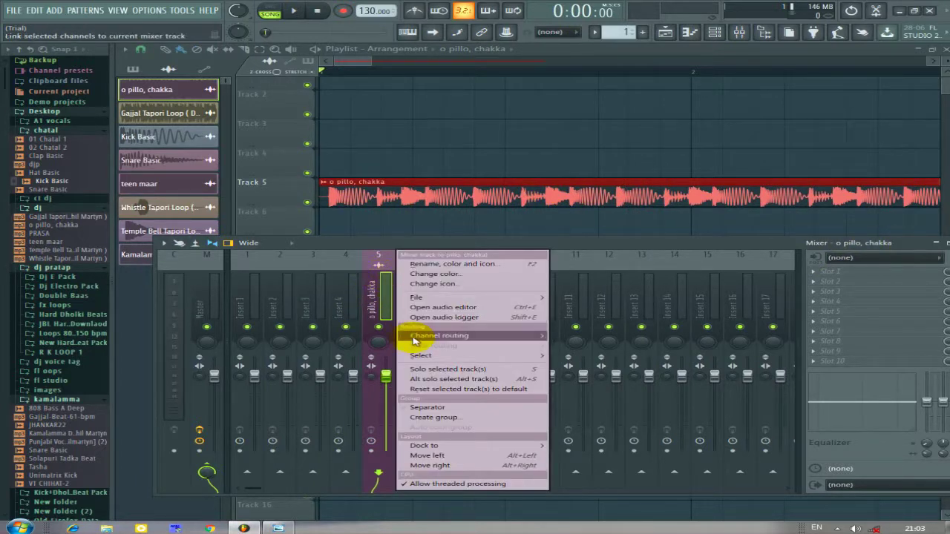
{"action": "left_click", "coordinate": [577, 297]}
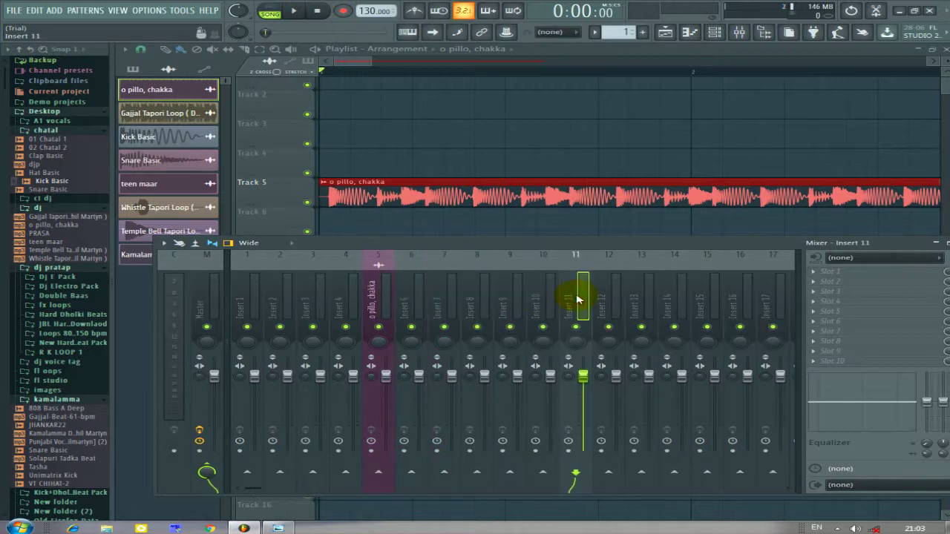
{"action": "left_click", "coordinate": [630, 297]}
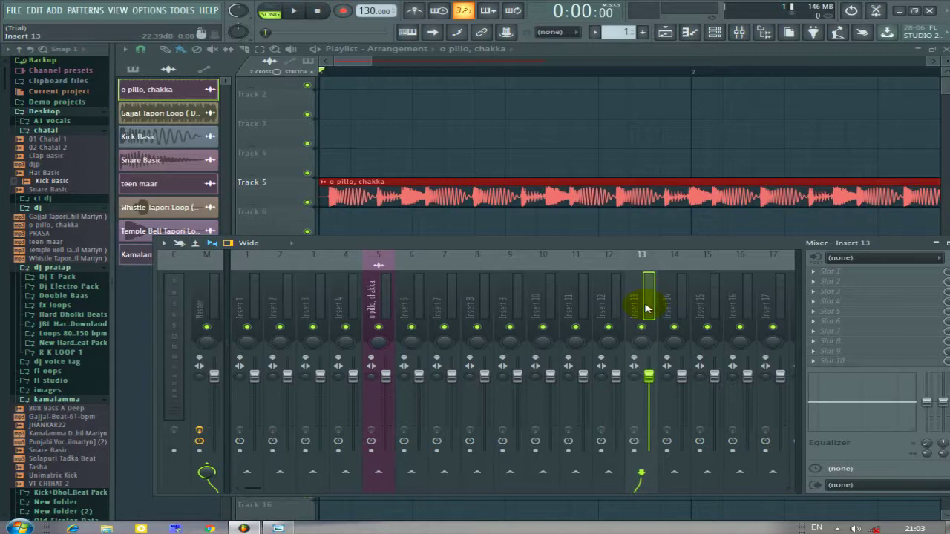
{"action": "key", "text": "ctrl+l"}
{"action": "left_click", "coordinate": [566, 307]}
{"action": "key", "text": "ctrl+l"}
{"action": "left_click", "coordinate": [469, 317]}
{"action": "key", "text": "ctrl+l"}
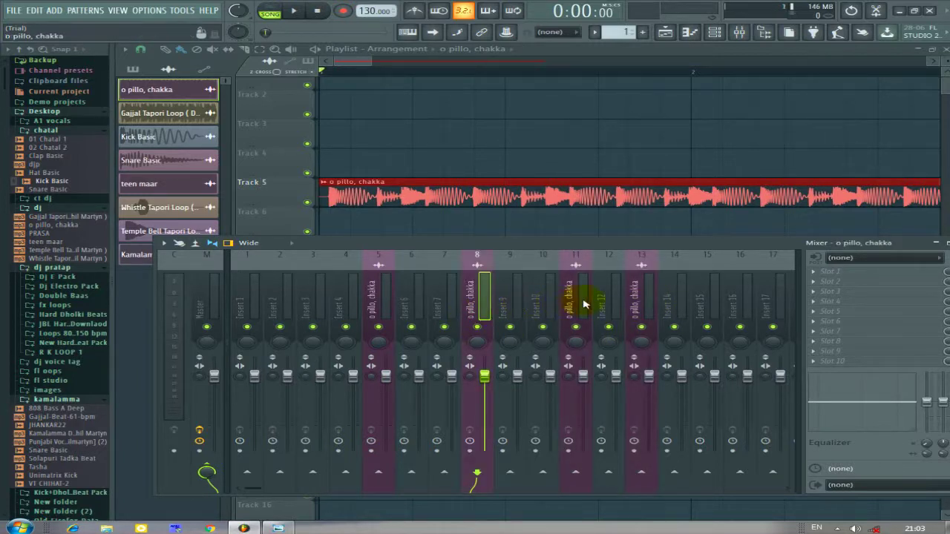
View the channel routing options of mixer track Insert 15 and route the selected channel to Insert 2.
{"action": "right_click", "coordinate": [724, 312]}
{"action": "mouse_move", "coordinate": [831, 338]}
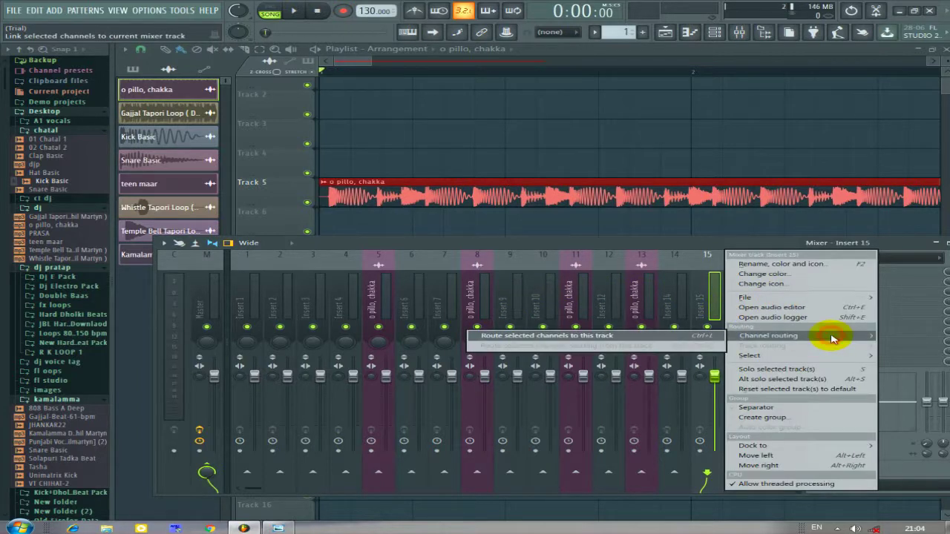
{"action": "left_click", "coordinate": [281, 291]}
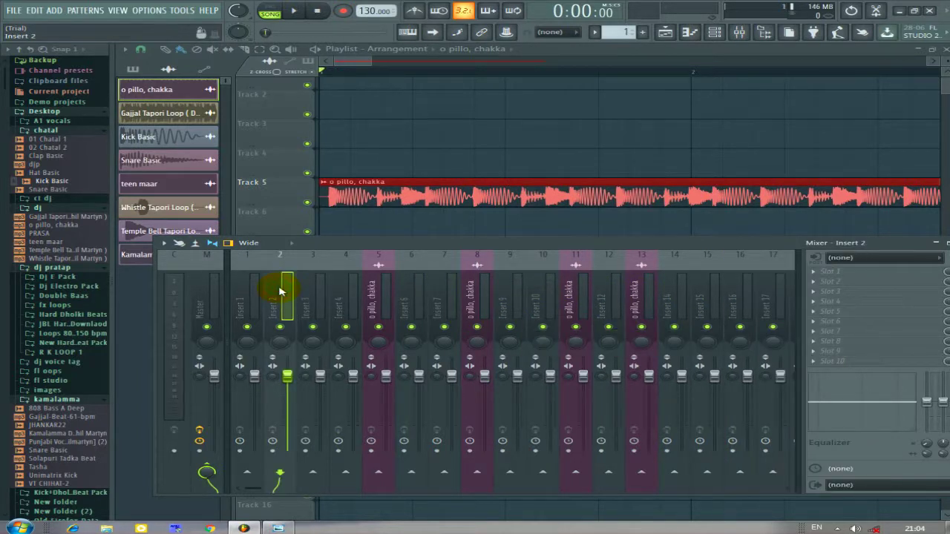
{"action": "key", "text": "ctrl+l"}
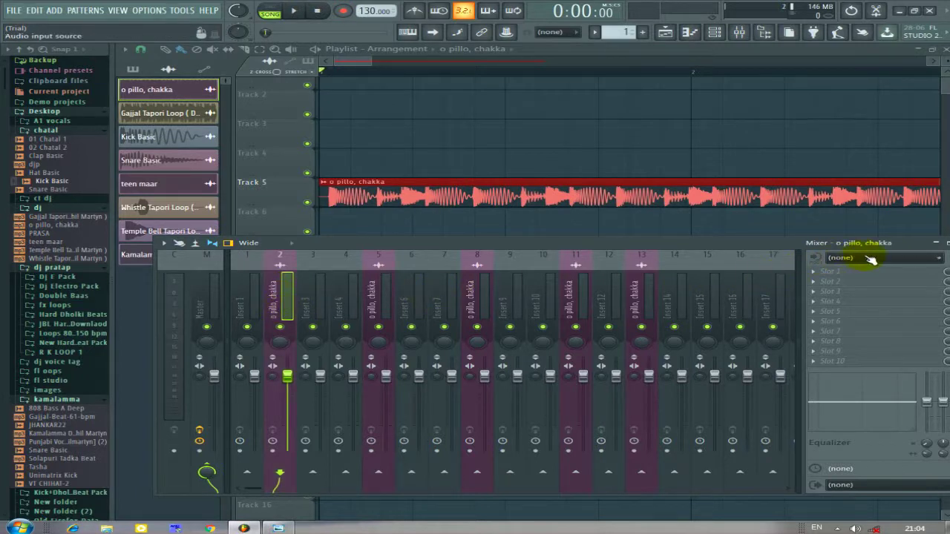
Move and close the mixer and delete the "o pillo, chakka" clip from Track 5.
{"action": "left_click_drag", "start_coordinate": [727, 245], "coordinate": [515, 201]}
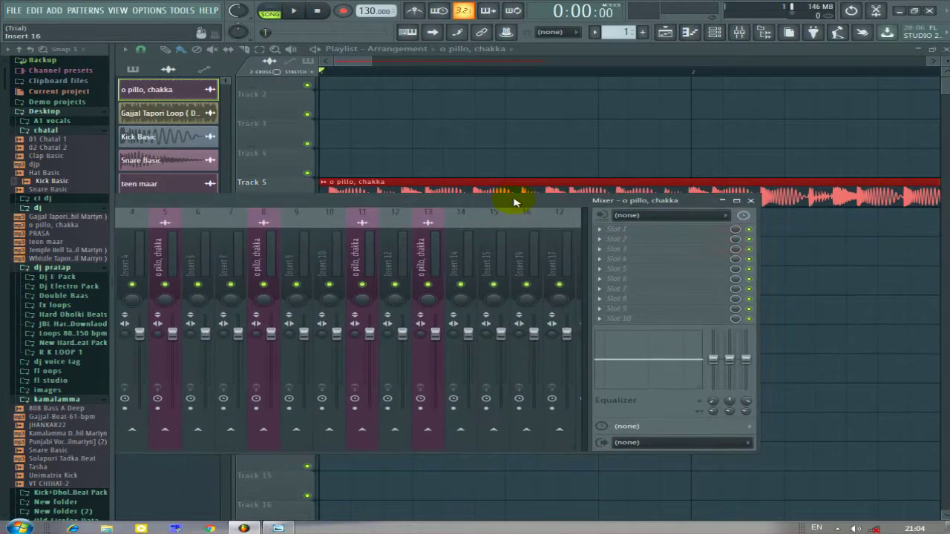
{"action": "left_click", "coordinate": [752, 201]}
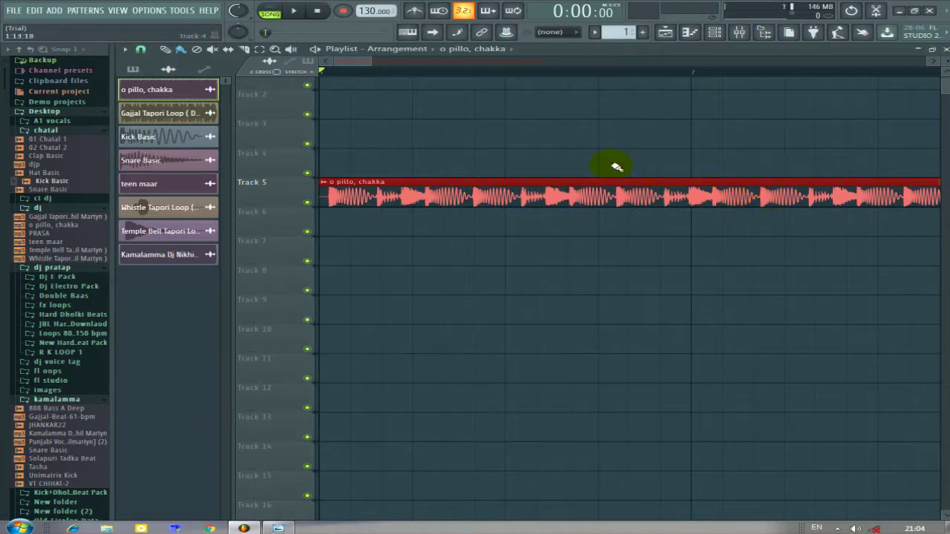
{"action": "right_click", "coordinate": [558, 189]}
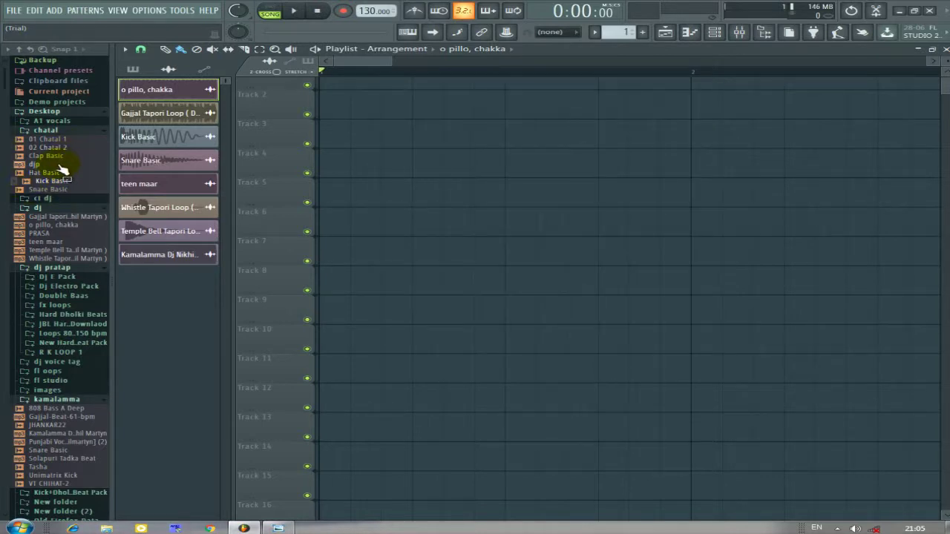
Place djp on Track 6, 01 Chatal 1 on Track 8, teen maar on Track 11 and Whistle Tapori Loop on Track 13, dismissing the trial notice.
{"action": "left_click_drag", "start_coordinate": [63, 173], "coordinate": [369, 83]}
{"action": "left_click_drag", "start_coordinate": [34, 189], "coordinate": [293, 239]}
{"action": "left_click_drag", "start_coordinate": [21, 138], "coordinate": [360, 268]}
{"action": "left_click_drag", "start_coordinate": [48, 242], "coordinate": [476, 371]}
{"action": "left_click_drag", "start_coordinate": [54, 259], "coordinate": [454, 424]}
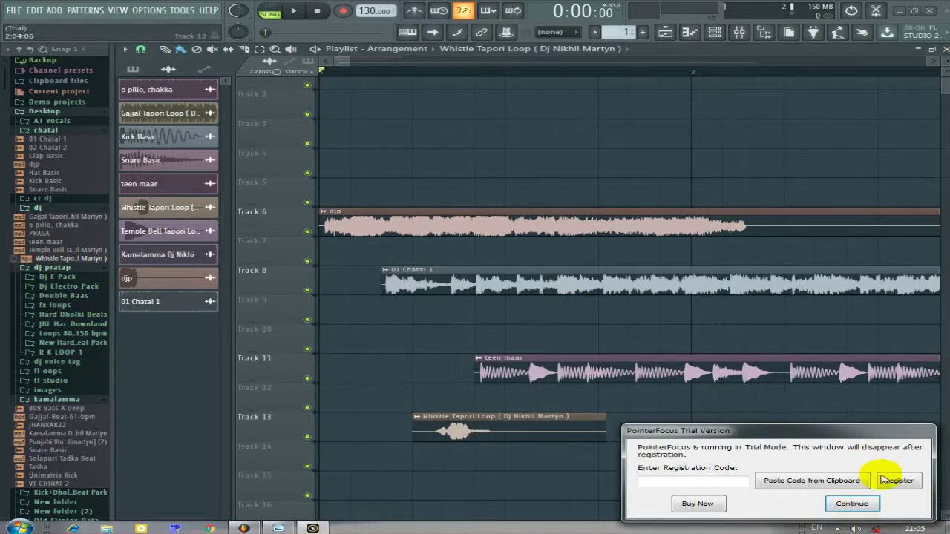
{"action": "left_click", "coordinate": [850, 504]}
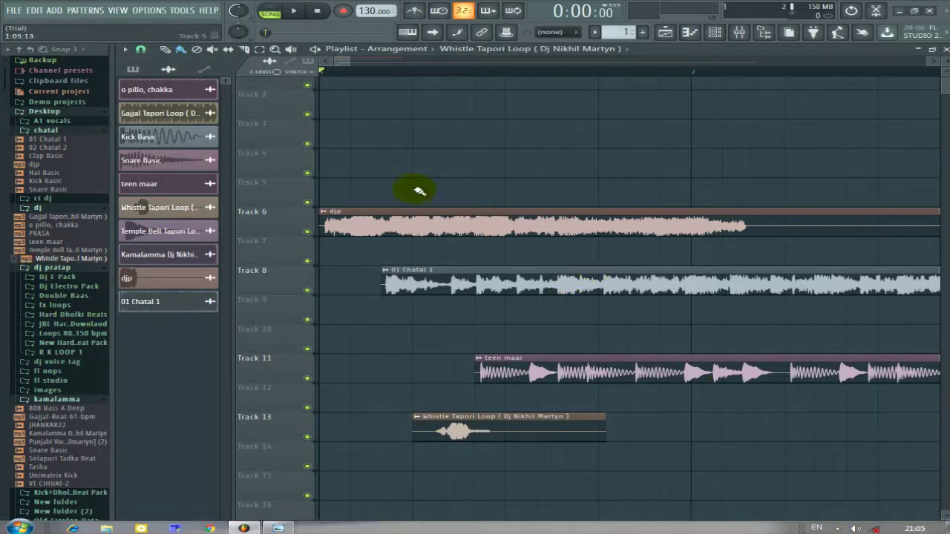
Select all four clips with the Select tool, clear the selection and switch back to the Paint tool.
{"action": "left_click", "coordinate": [261, 50]}
{"action": "left_click_drag", "start_coordinate": [354, 159], "coordinate": [568, 520]}
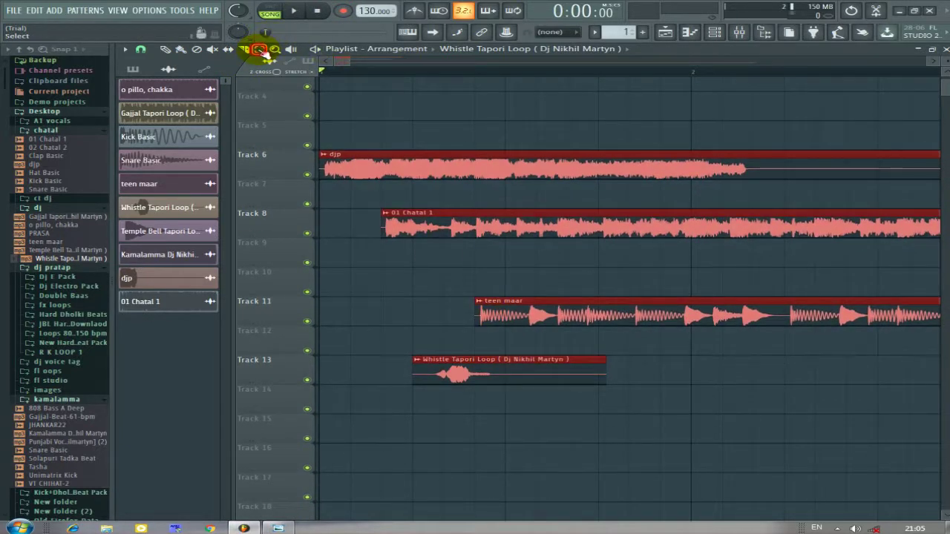
{"action": "left_click", "coordinate": [394, 128]}
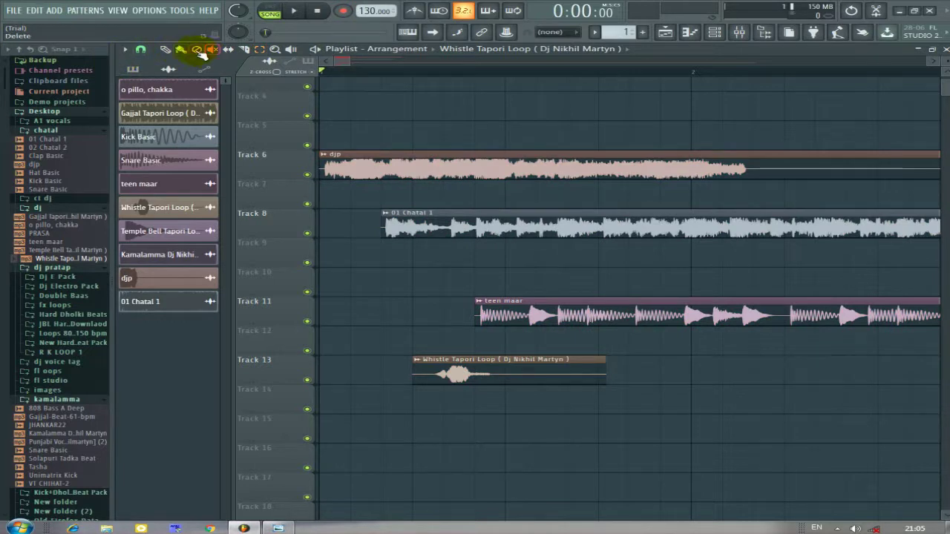
{"action": "left_click", "coordinate": [189, 50]}
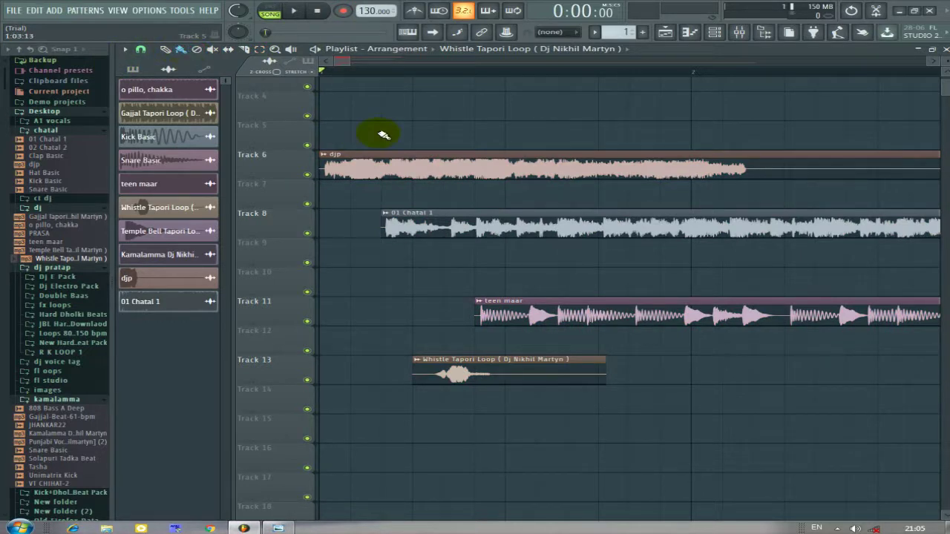
Select the clips on Tracks 6, 8, 11 and 13 together and delete them.
{"action": "left_click_drag", "start_coordinate": [350, 148], "coordinate": [734, 334]}
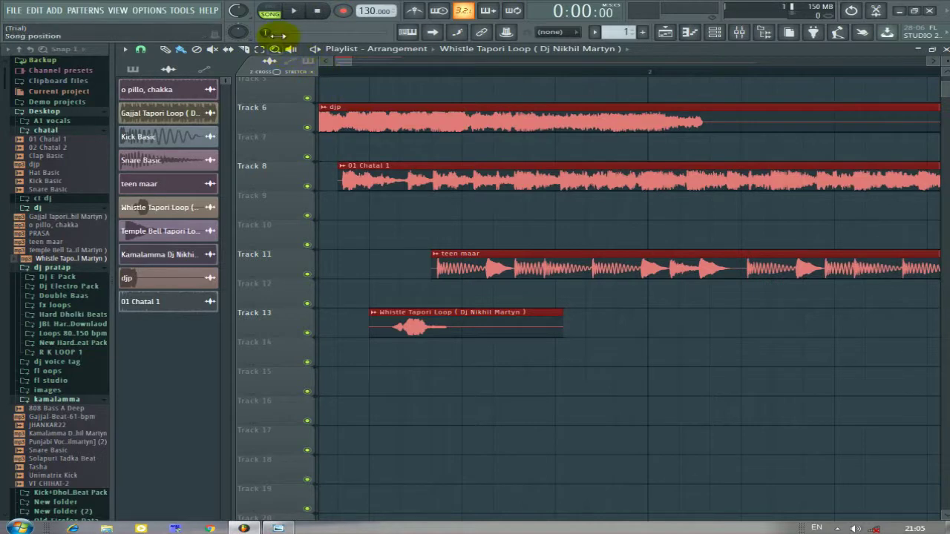
{"action": "key", "text": "Delete"}
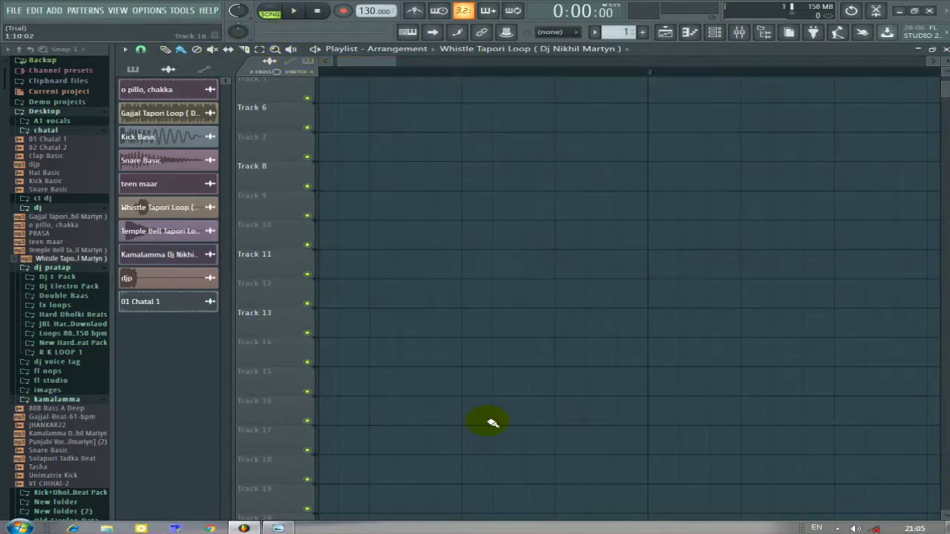
Place "o pillo, chakka" at bar 1 of Track 10 and view the keyboard picture in Windows Photo Viewer.
{"action": "left_click_drag", "start_coordinate": [67, 229], "coordinate": [327, 293]}
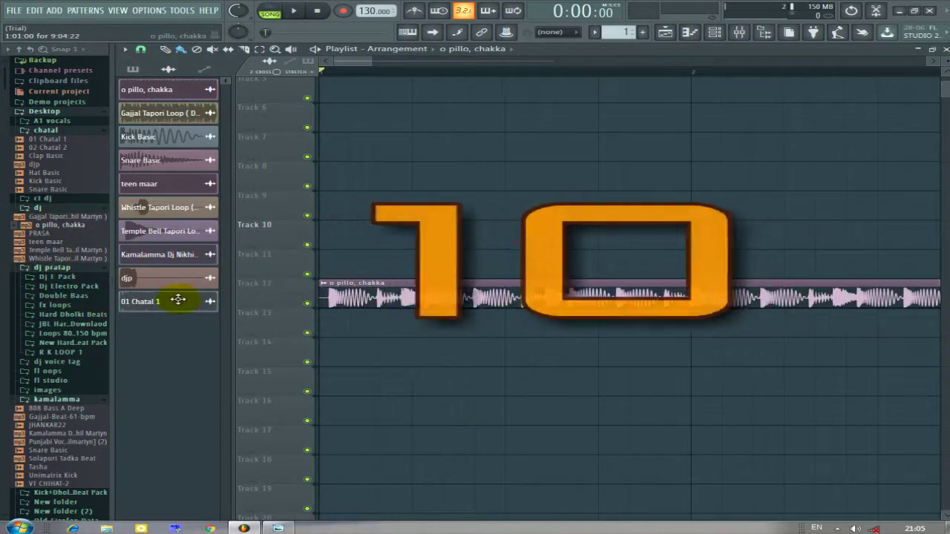
{"action": "left_click_drag", "start_coordinate": [178, 299], "coordinate": [260, 223]}
{"action": "left_click", "coordinate": [279, 528]}
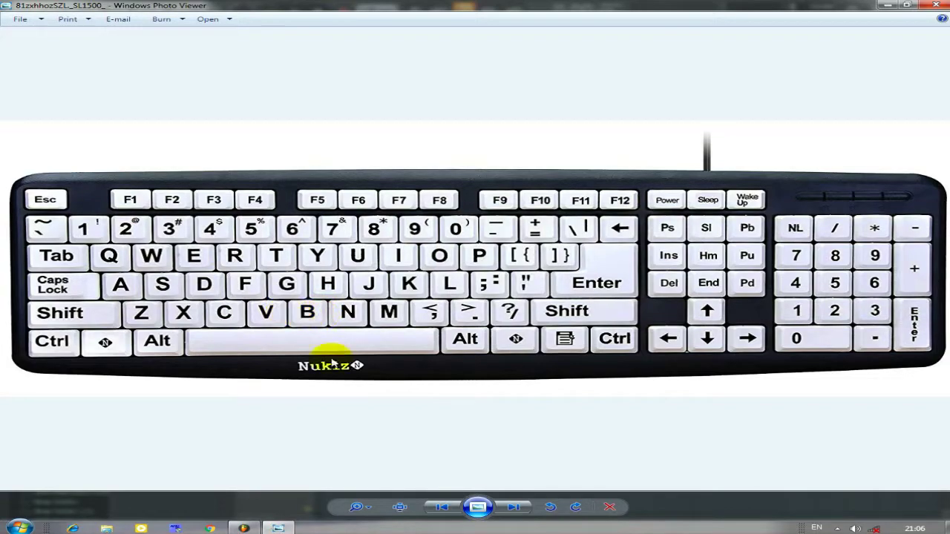
{"action": "left_click", "coordinate": [281, 528]}
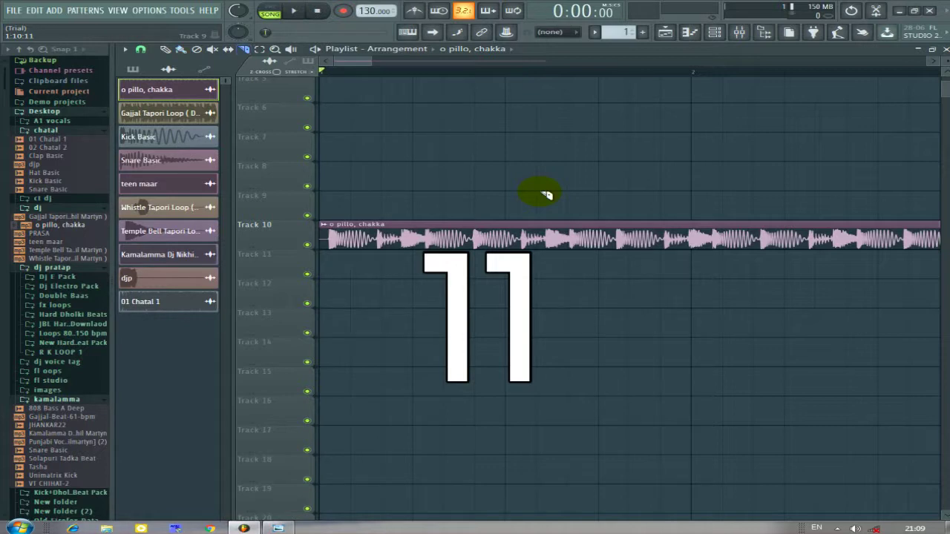
Slice the "o pillo, chakka" clip on Track 10 at two points before bar 2.
{"action": "left_click_drag", "start_coordinate": [579, 210], "coordinate": [595, 289]}
{"action": "left_click_drag", "start_coordinate": [661, 211], "coordinate": [663, 331]}
{"action": "left_click", "coordinate": [259, 51]}
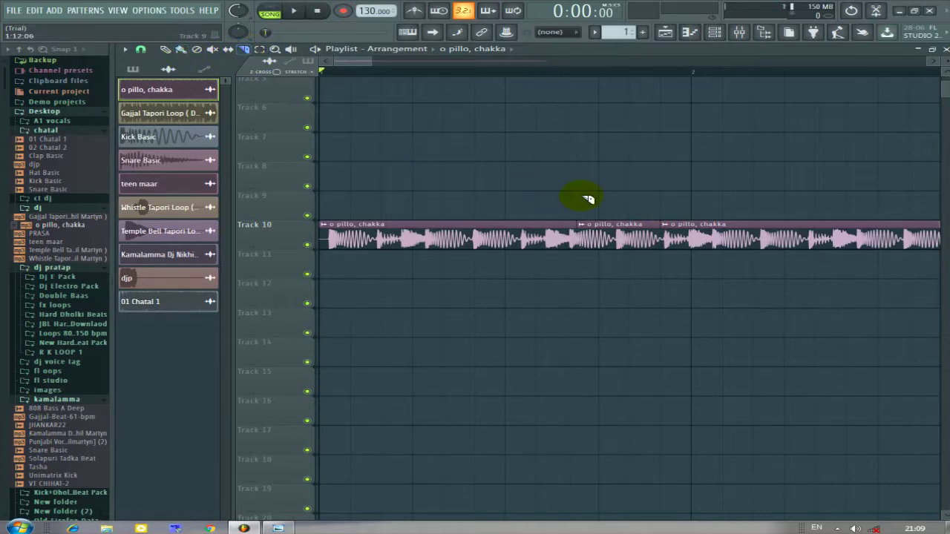
{"action": "left_click_drag", "start_coordinate": [596, 295], "coordinate": [597, 296]}
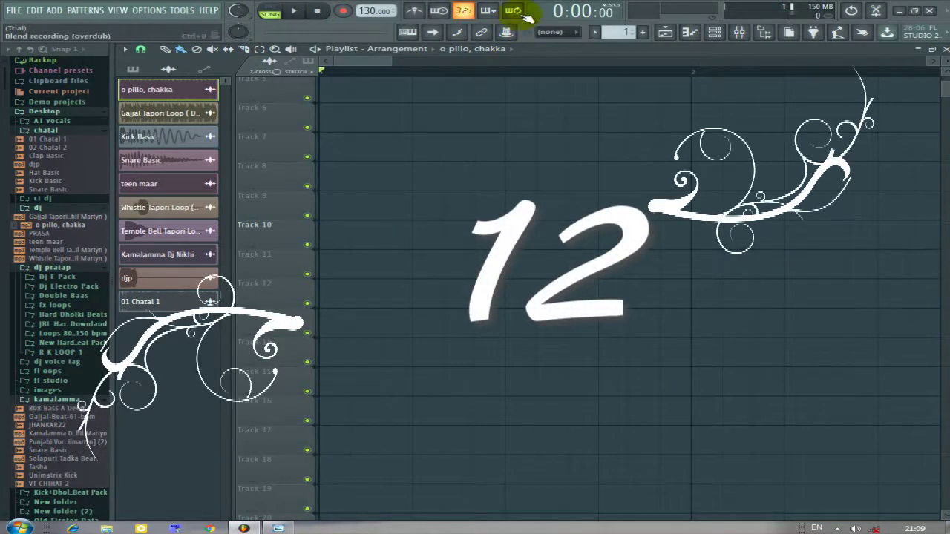
Open the mixer, place it above the playlist tracks and select Insert 3, Insert 4 and Insert 6 one after another.
{"action": "left_click", "coordinate": [739, 32]}
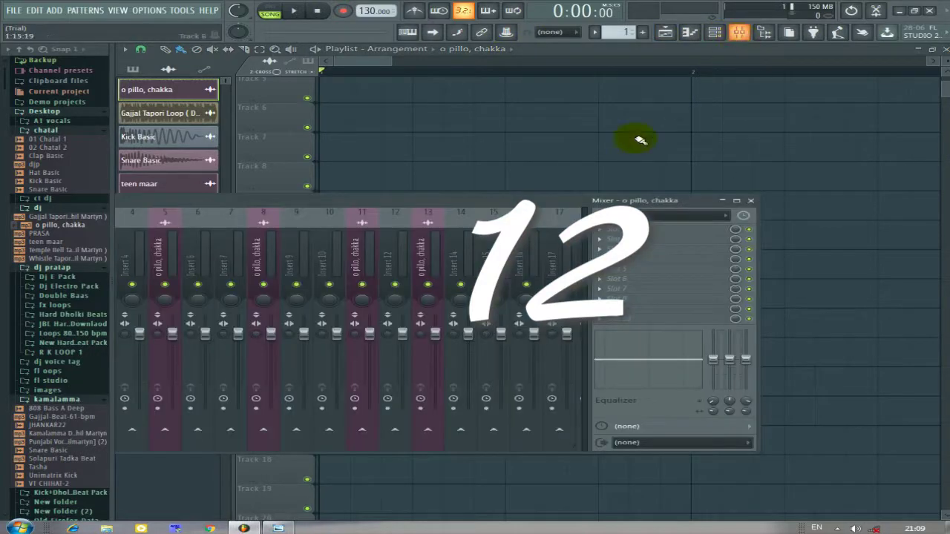
{"action": "left_click_drag", "start_coordinate": [492, 201], "coordinate": [740, 78]}
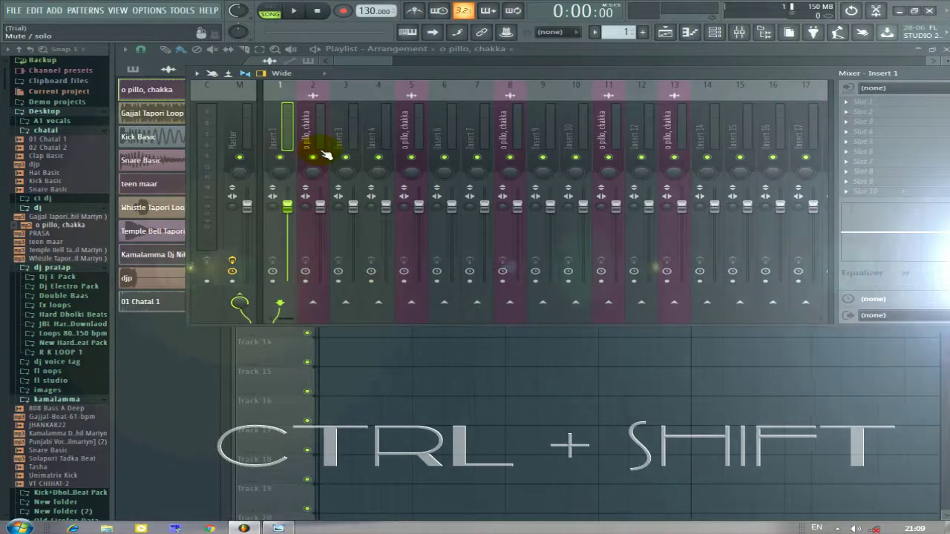
{"action": "left_click", "coordinate": [331, 149]}
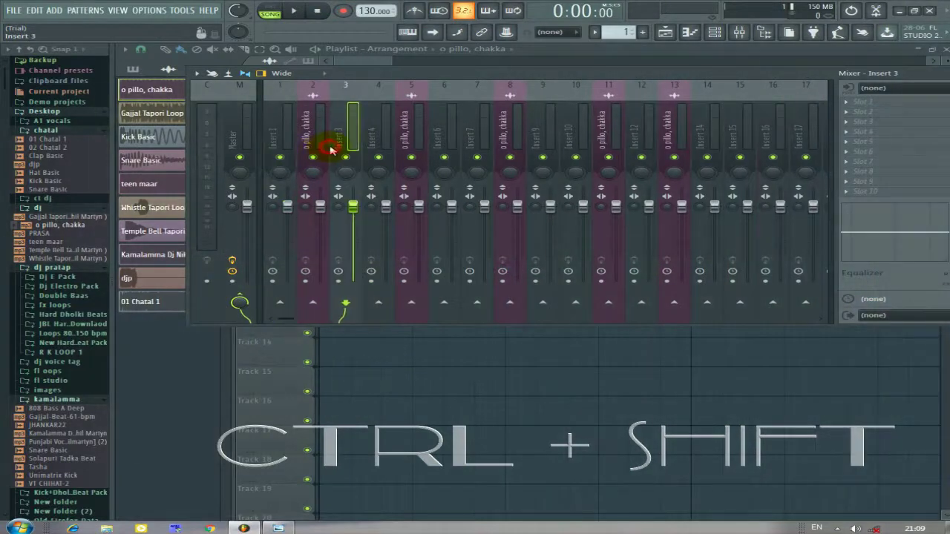
{"action": "left_click", "coordinate": [380, 128]}
{"action": "left_click", "coordinate": [435, 138]}
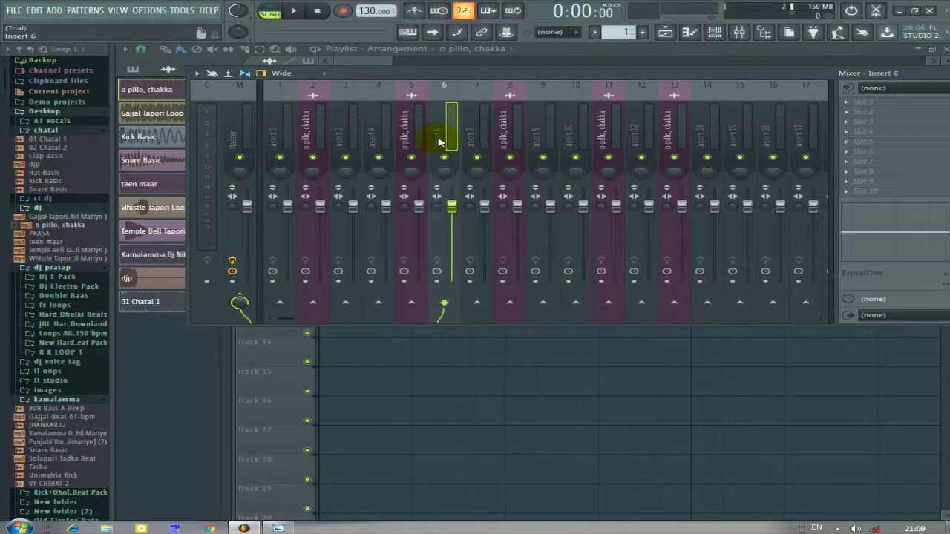
Select mixer tracks Insert 1 through Insert 17 together and bring up the options for the selected tracks.
{"action": "left_click_drag", "start_coordinate": [265, 128], "coordinate": [814, 146]}
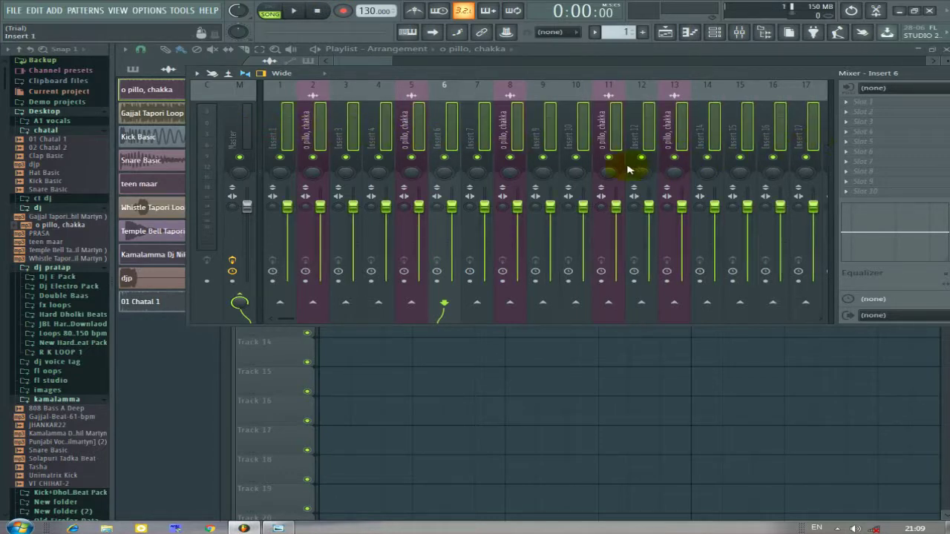
{"action": "right_click", "coordinate": [810, 137]}
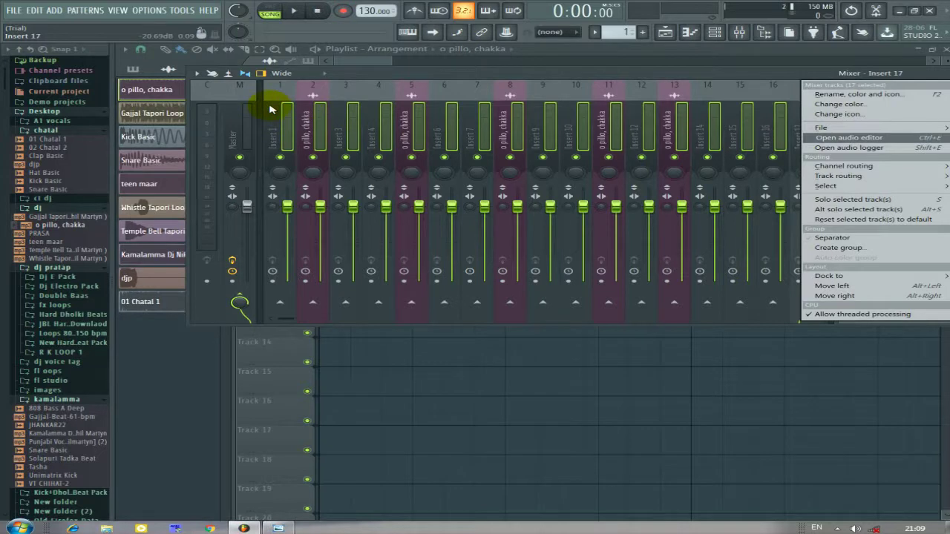
{"action": "left_click_drag", "start_coordinate": [269, 109], "coordinate": [814, 116]}
Close the mixer and the playlist to leave an empty workspace.
{"action": "left_click", "coordinate": [946, 51]}
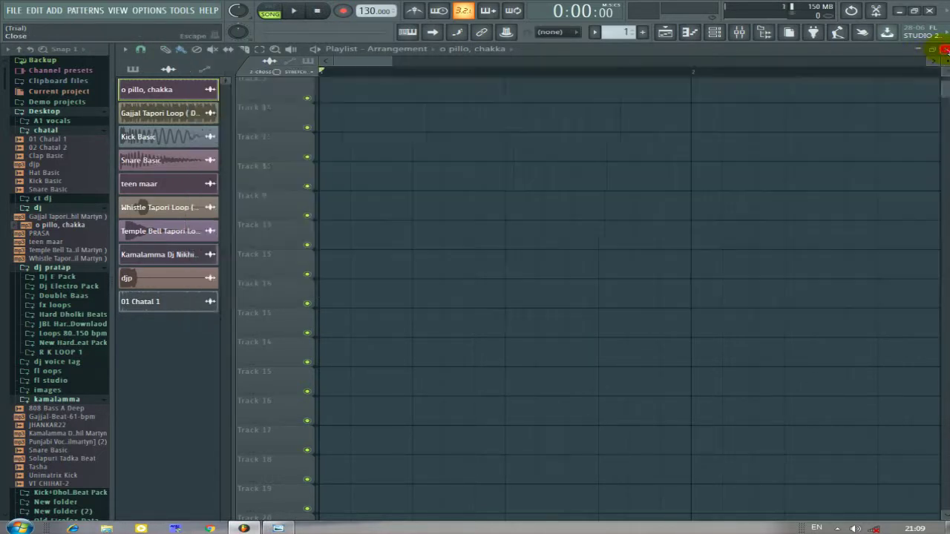
{"action": "left_click_drag", "start_coordinate": [918, 67], "coordinate": [778, 75]}
{"action": "left_click", "coordinate": [801, 74]}
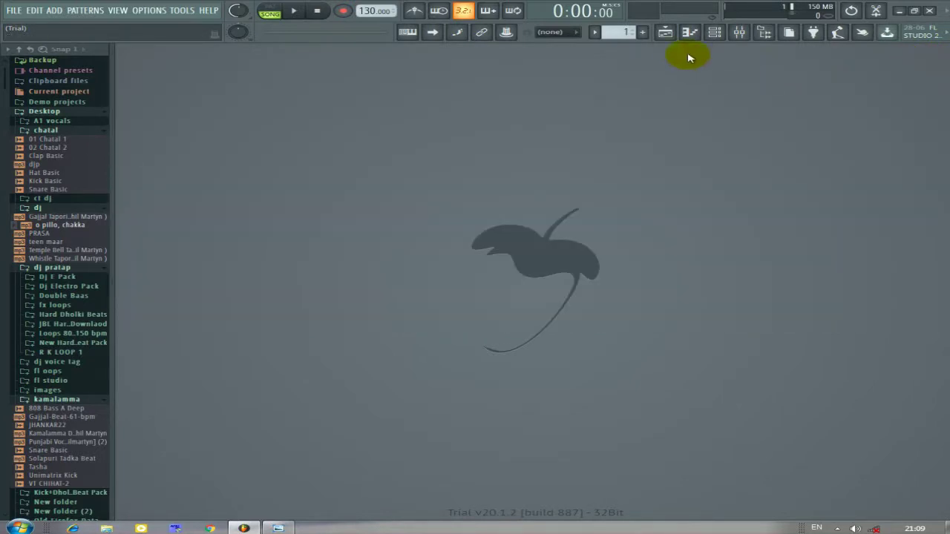
Open the Channel rack, select all its channels and route them to mixer tracks.
{"action": "left_click", "coordinate": [714, 33]}
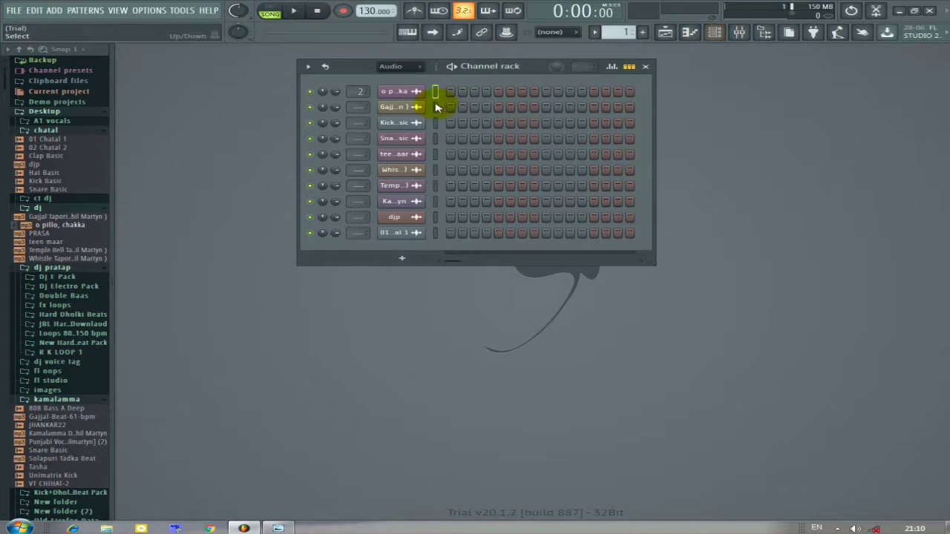
{"action": "mouse_move", "coordinate": [435, 122]}
{"action": "left_mouse_down"}
{"action": "mouse_move", "coordinate": [424, 187]}
{"action": "mouse_move", "coordinate": [435, 221]}
{"action": "mouse_move", "coordinate": [417, 201]}
{"action": "mouse_move", "coordinate": [452, 101]}
{"action": "left_mouse_up"}
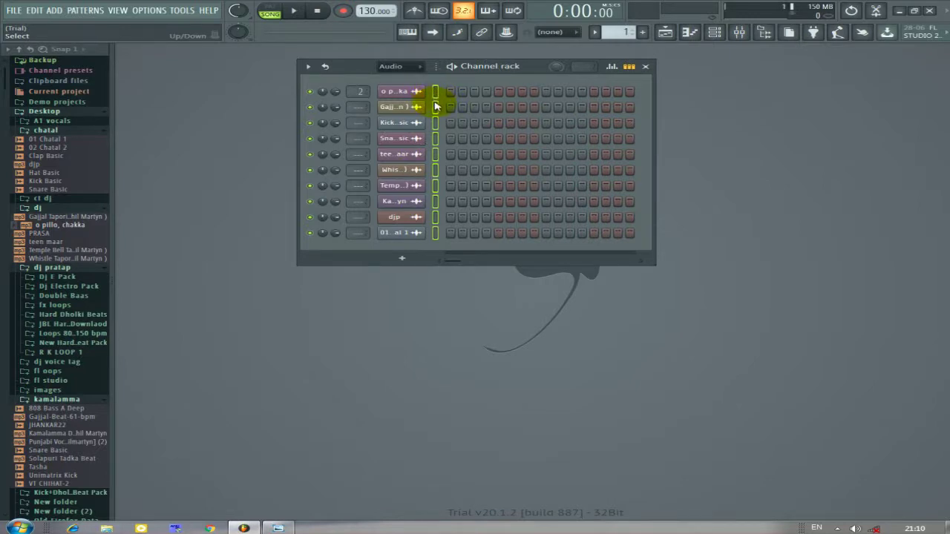
{"action": "key", "text": "ctrl+l"}
{"action": "left_click_drag", "start_coordinate": [222, 77], "coordinate": [413, 121]}
Reopen the playlist and start exporting the project to the Desktop as a Microsoft wave file named "untitled".
{"action": "left_click", "coordinate": [665, 32]}
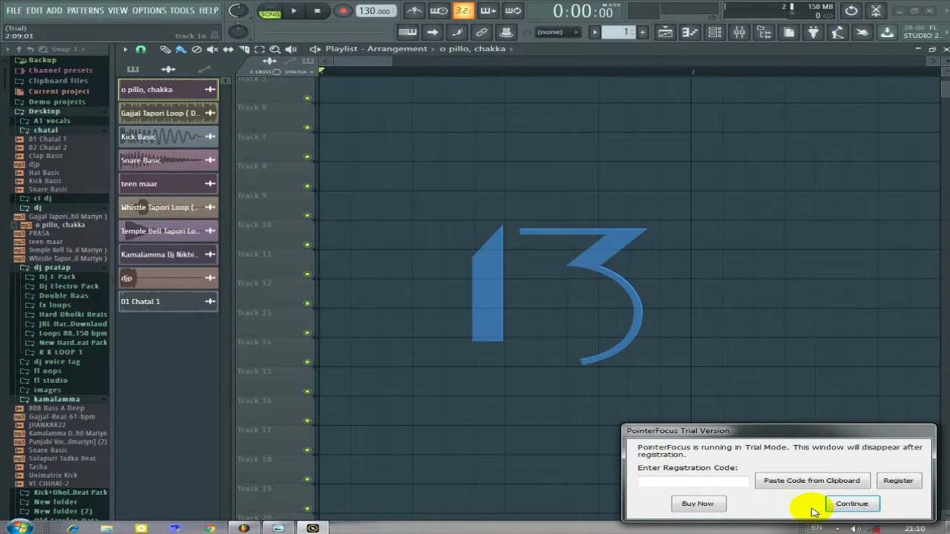
{"action": "left_click", "coordinate": [850, 504]}
{"action": "key", "text": "ctrl+r"}
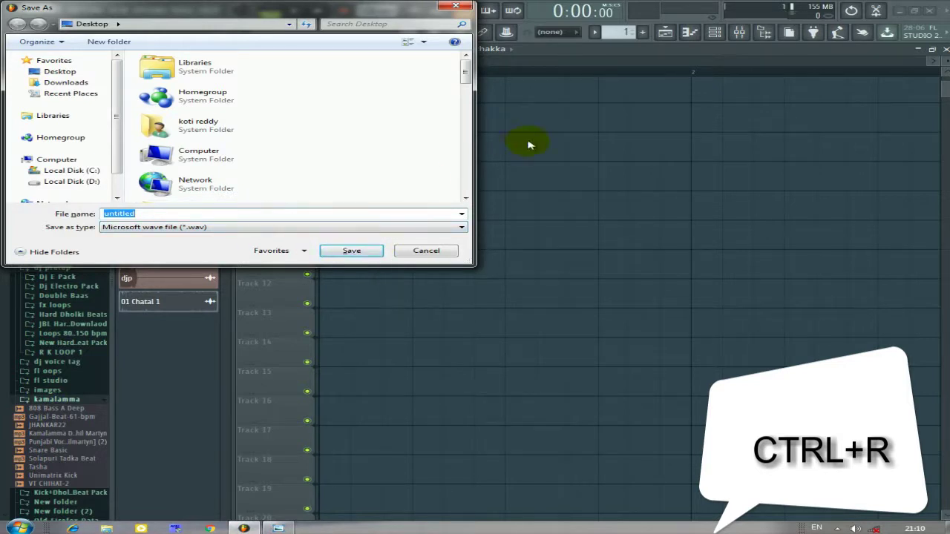
{"action": "left_click", "coordinate": [351, 251]}
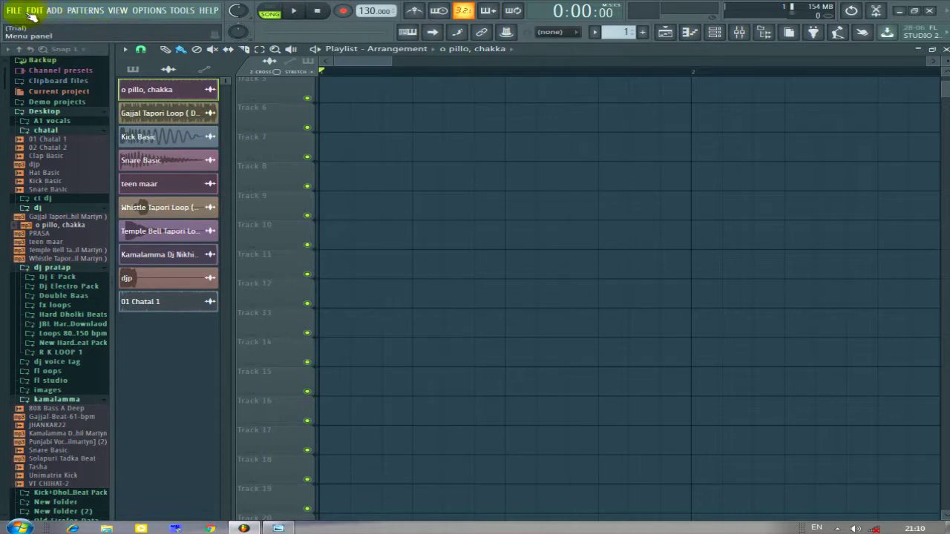
Look up the available project export formats and their keyboard shortcuts.
{"action": "left_click", "coordinate": [5, 10]}
{"action": "mouse_move", "coordinate": [34, 10]}
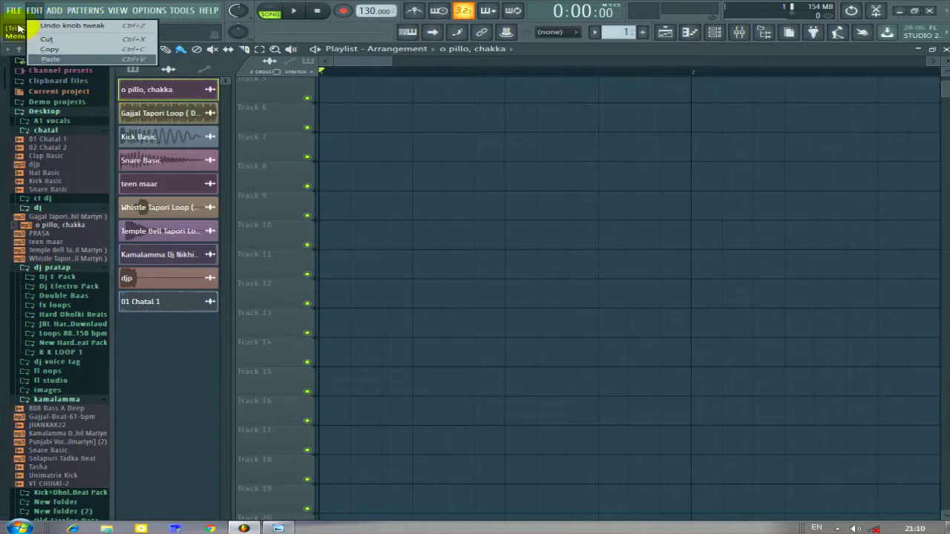
{"action": "mouse_move", "coordinate": [97, 104]}
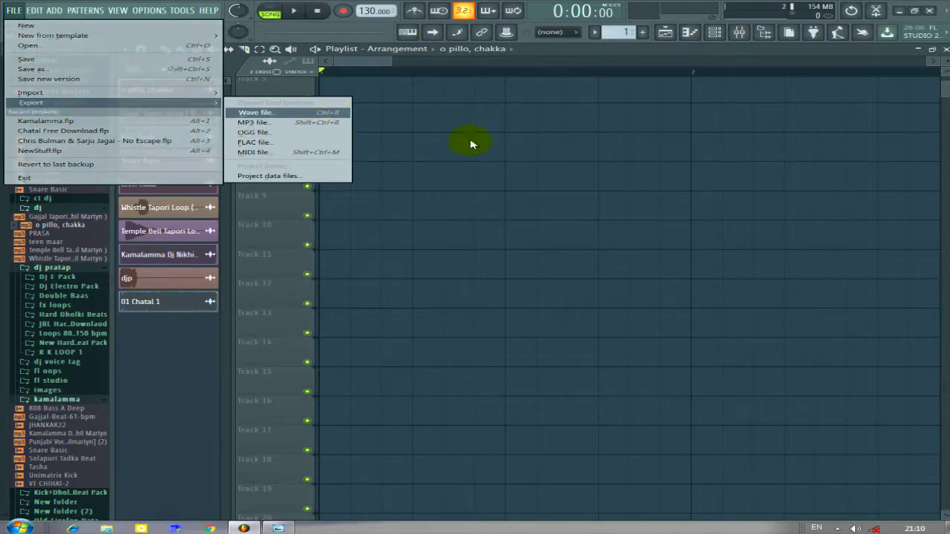
Place "o pillo, chakka" in bar 1 of Track 7 and call up the wave and MP3 exports, cancelling each.
{"action": "left_click", "coordinate": [470, 143]}
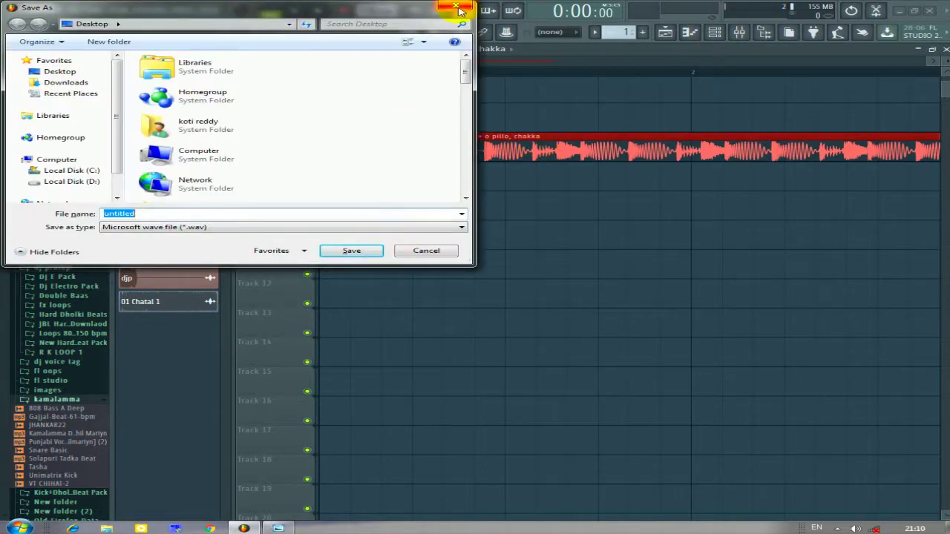
{"action": "left_click", "coordinate": [458, 9]}
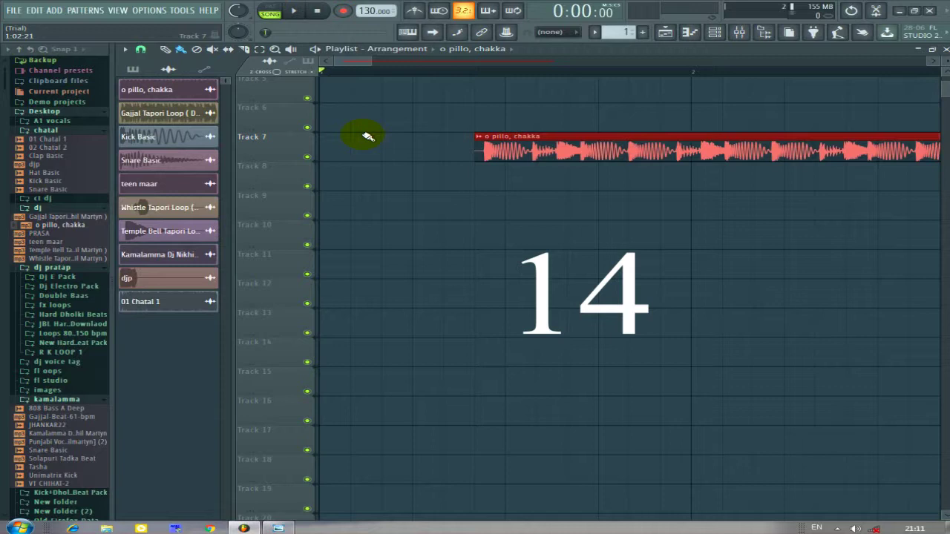
{"action": "key", "text": "ctrl+shift+r"}
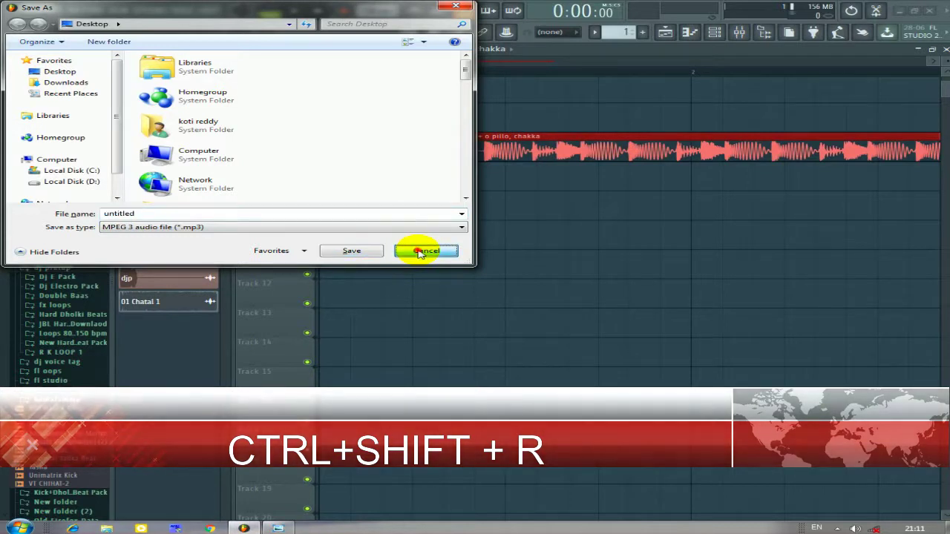
{"action": "left_click", "coordinate": [420, 252]}
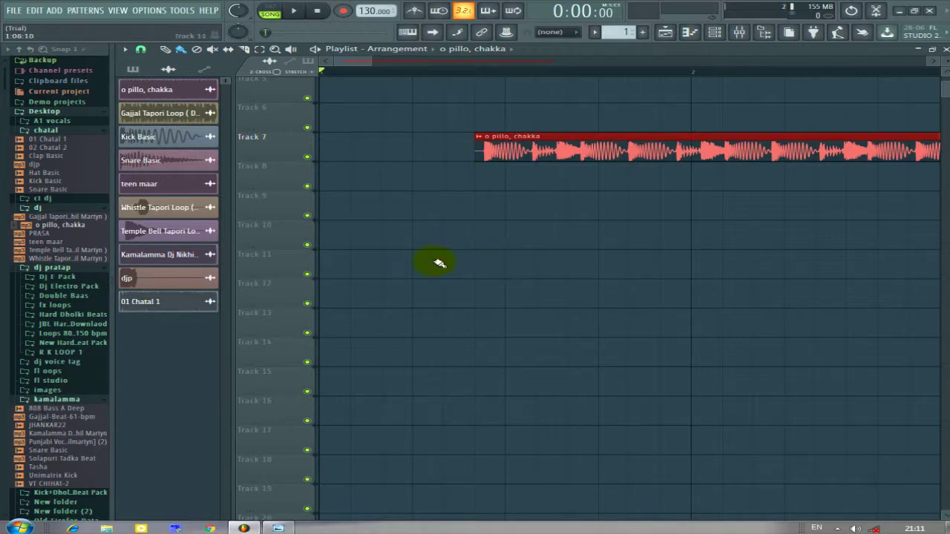
Zoom the playlist timeline out and back in to examine the "o pillo, chakka" clip on Track 7.
{"action": "scroll", "coordinate": [294, 265], "scroll_direction": "down", "scroll_amount": 1}
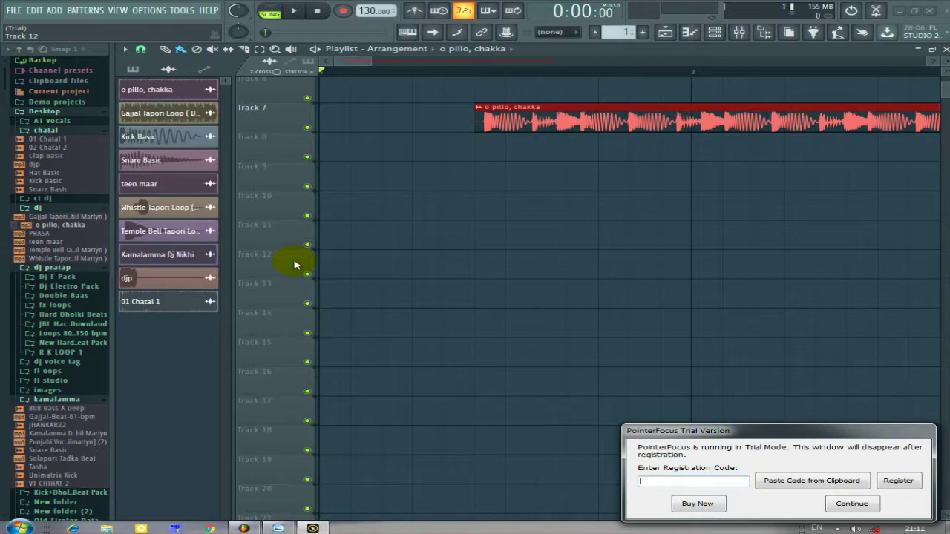
{"action": "left_click", "coordinate": [855, 502]}
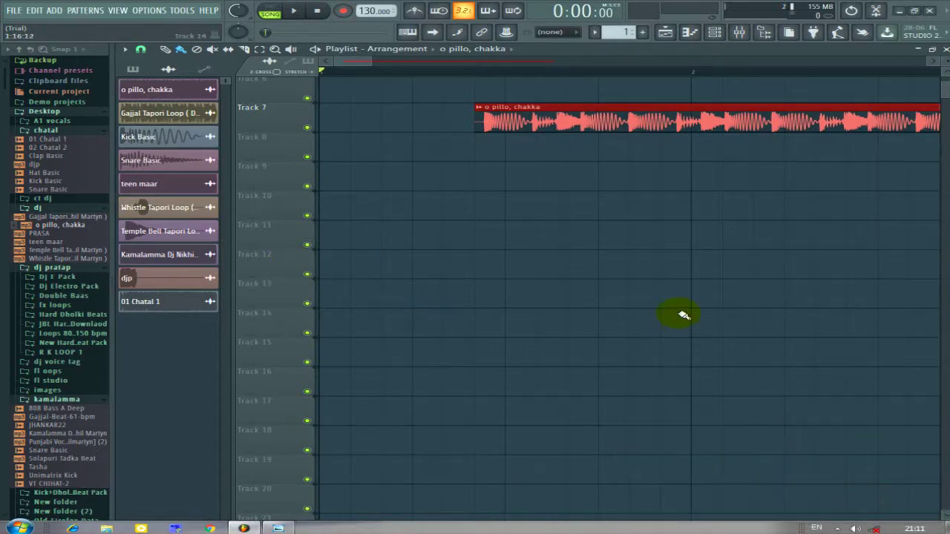
{"action": "scroll", "coordinate": [683, 315], "scroll_direction": "down", "scroll_amount": 1}
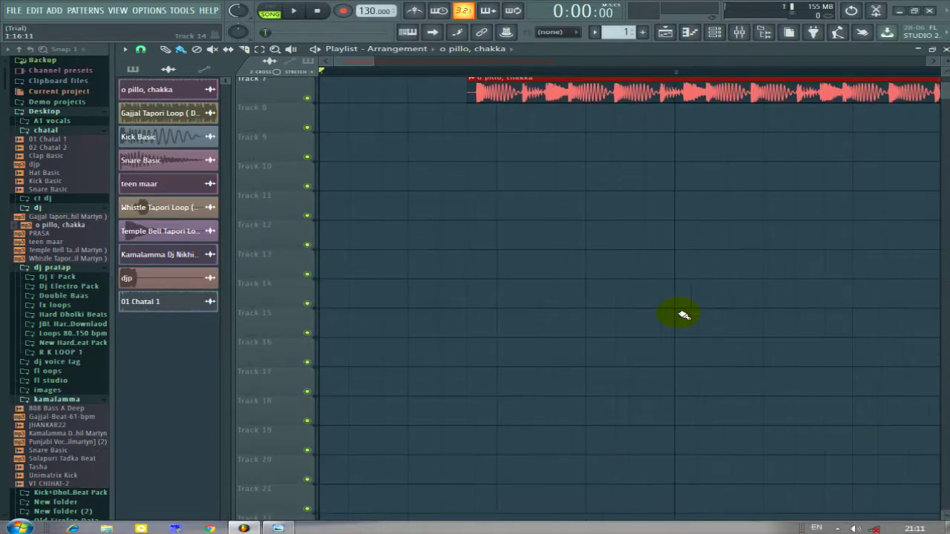
{"action": "scroll", "coordinate": [684, 314], "scroll_direction": "down", "scroll_amount": 3}
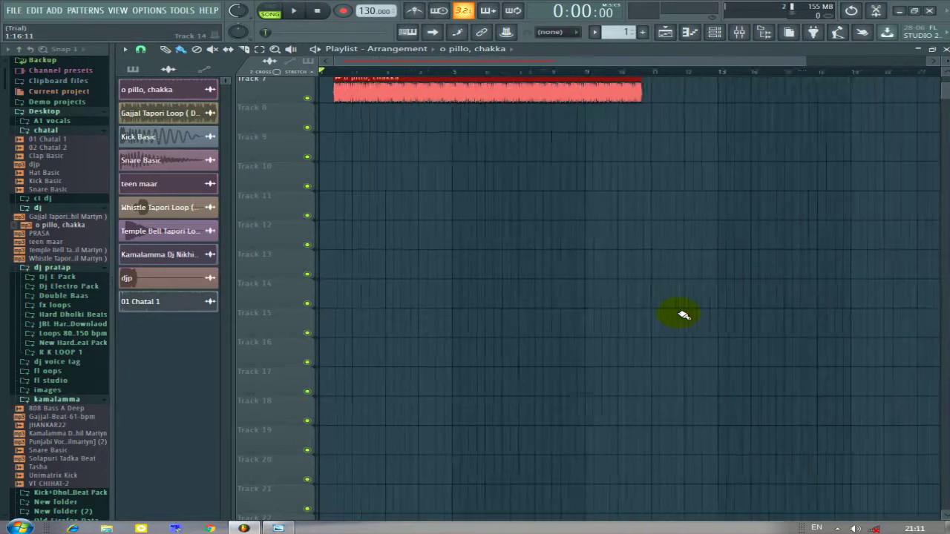
{"action": "scroll", "coordinate": [683, 314], "scroll_direction": "down", "scroll_amount": 1}
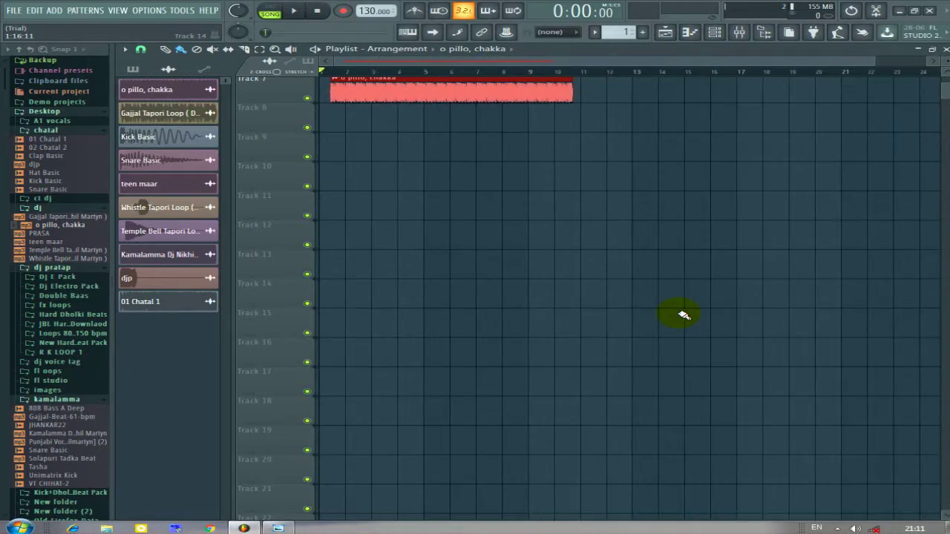
{"action": "scroll", "coordinate": [683, 315], "scroll_direction": "up", "scroll_amount": 6}
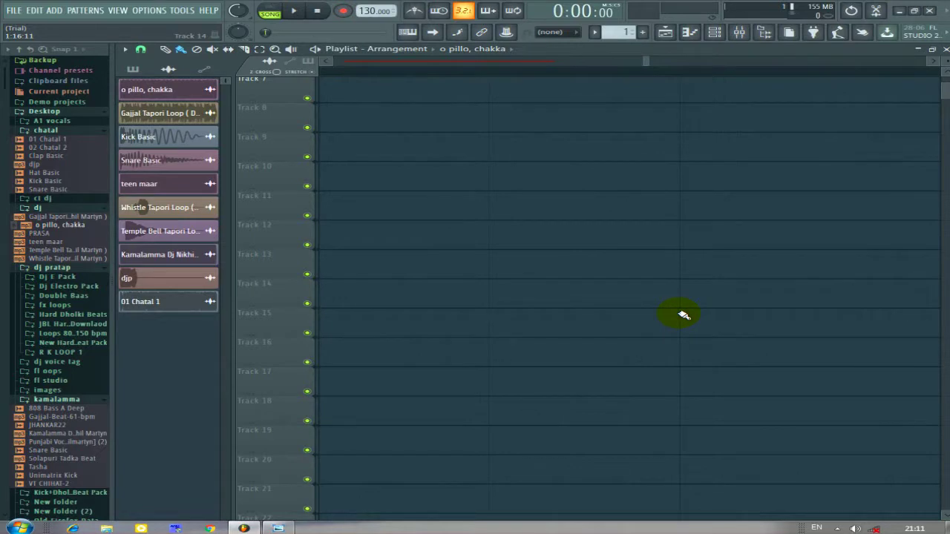
{"action": "scroll", "coordinate": [657, 63], "scroll_direction": "up", "scroll_amount": 10}
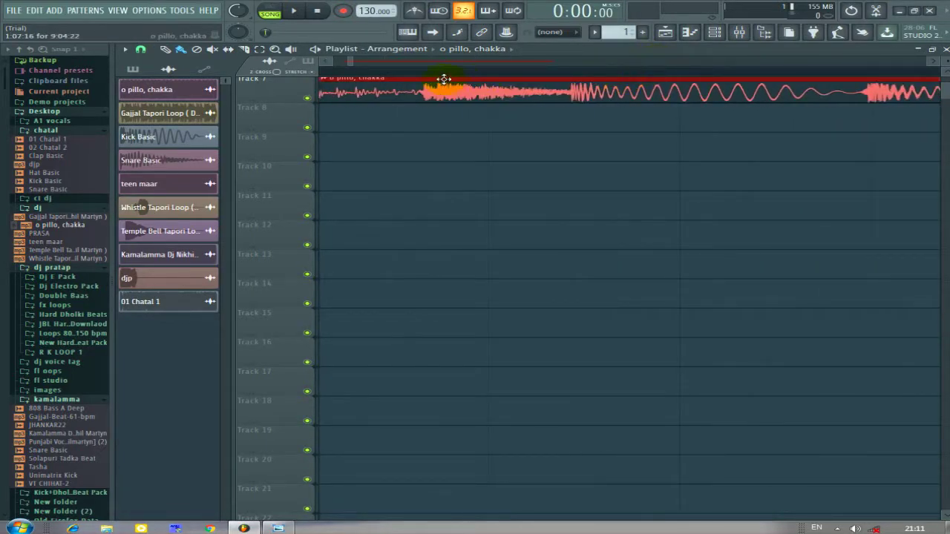
{"action": "scroll", "coordinate": [446, 78], "scroll_direction": "down", "scroll_amount": 6}
{"action": "scroll", "coordinate": [450, 77], "scroll_direction": "up", "scroll_amount": 2}
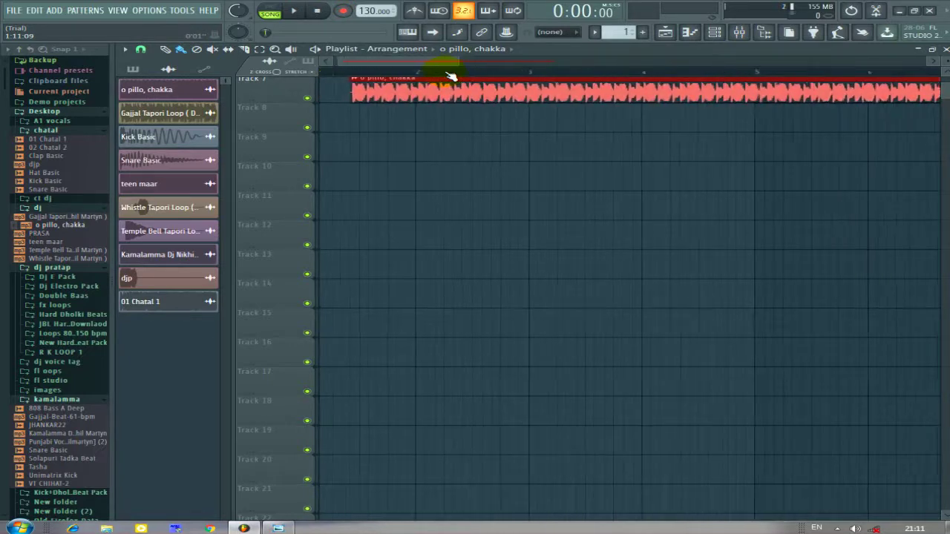
Open the piano roll of "o pillo, chakka", inspect its notes and velocity bars, and play the pattern before stopping it.
{"action": "double_click", "coordinate": [547, 95]}
{"action": "mouse_move", "coordinate": [279, 399]}
{"action": "left_mouse_down"}
{"action": "mouse_move", "coordinate": [276, 426]}
{"action": "mouse_move", "coordinate": [408, 417]}
{"action": "mouse_move", "coordinate": [530, 428]}
{"action": "left_mouse_up"}
{"action": "left_click_drag", "start_coordinate": [499, 397], "coordinate": [312, 393]}
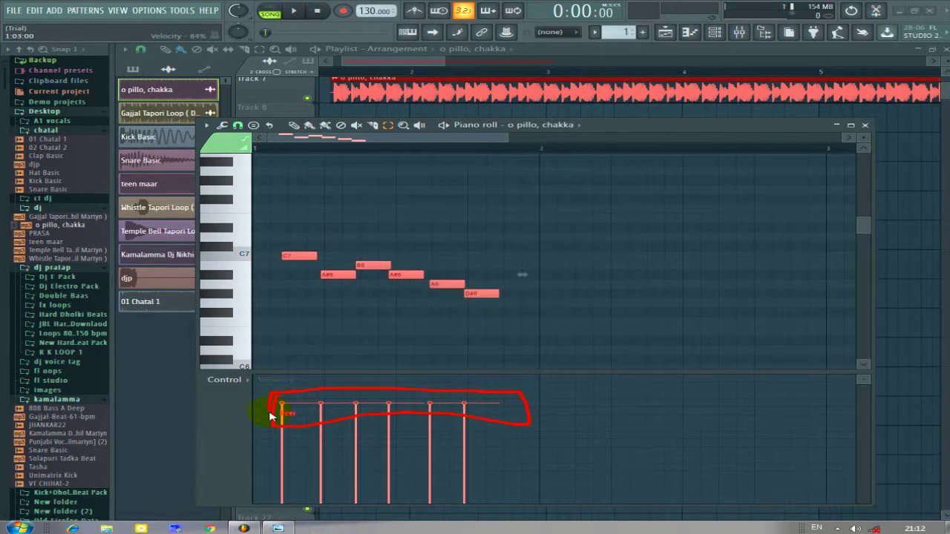
{"action": "mouse_move", "coordinate": [293, 243]}
{"action": "left_mouse_down"}
{"action": "mouse_move", "coordinate": [495, 257]}
{"action": "mouse_move", "coordinate": [509, 320]}
{"action": "mouse_move", "coordinate": [273, 313]}
{"action": "mouse_move", "coordinate": [258, 230]}
{"action": "mouse_move", "coordinate": [304, 238]}
{"action": "left_mouse_up"}
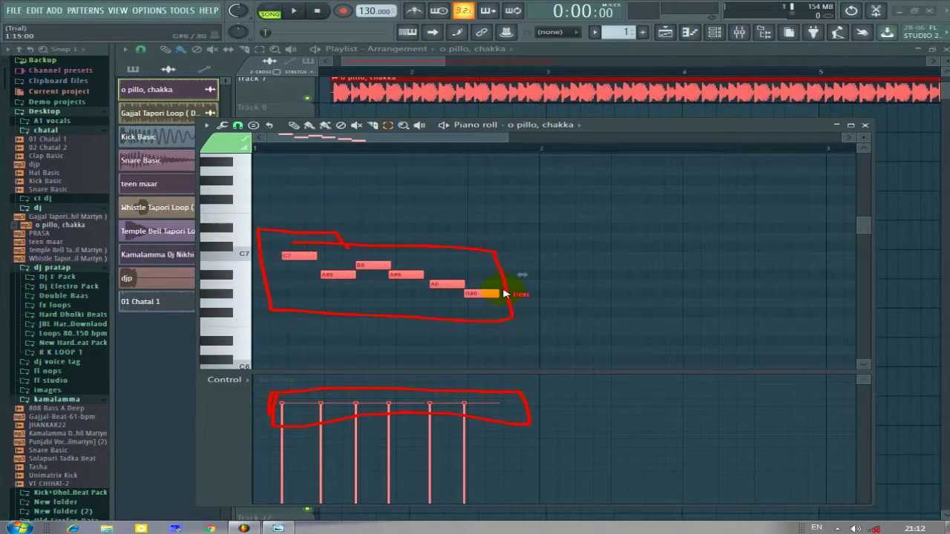
{"action": "key", "text": "Escape"}
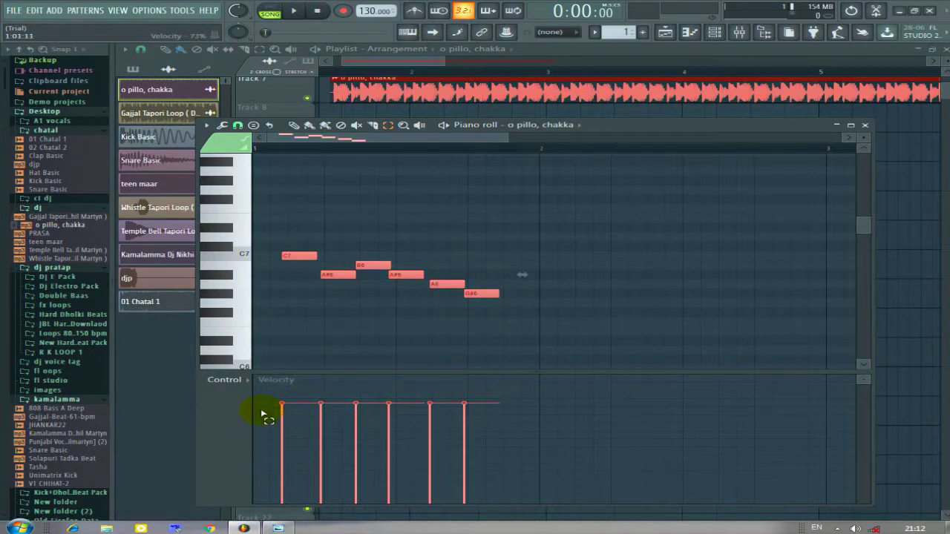
{"action": "left_click", "coordinate": [448, 127]}
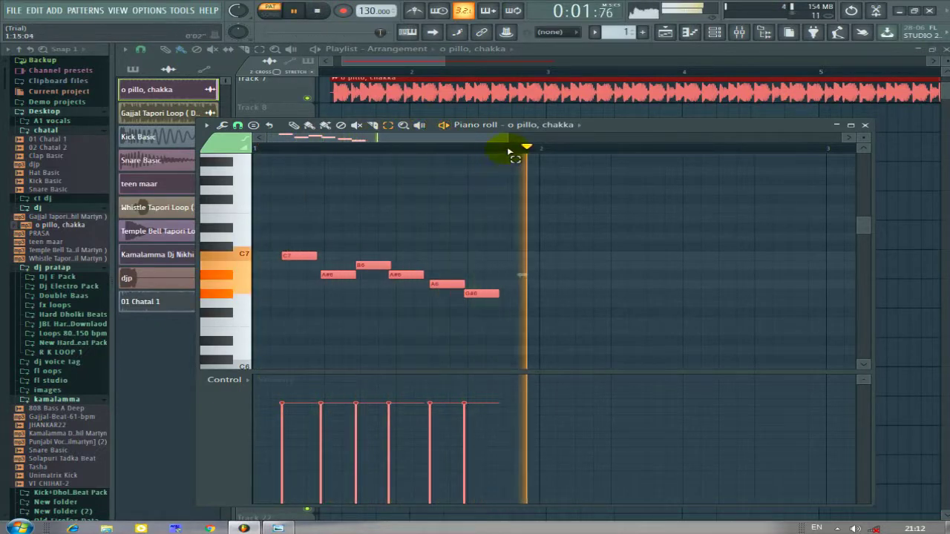
{"action": "left_click", "coordinate": [444, 126]}
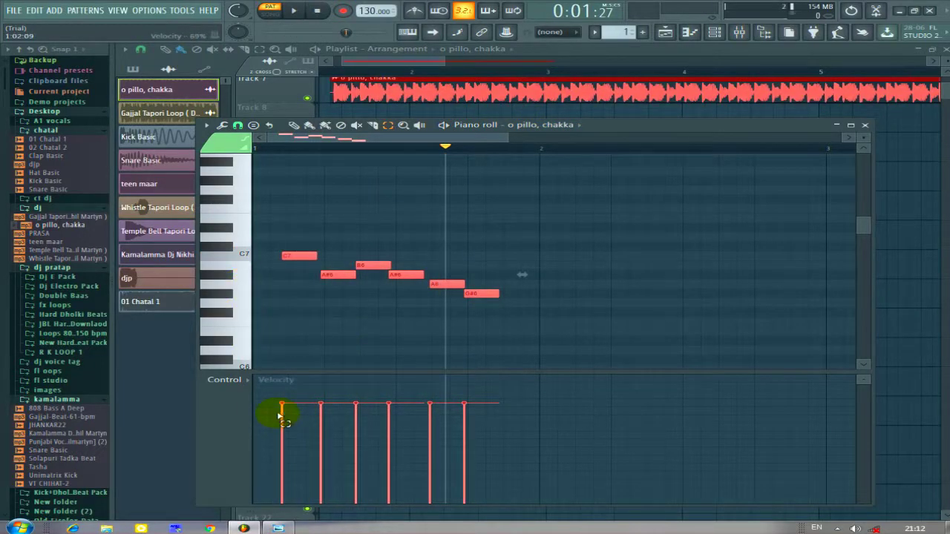
Raise the first note's velocity to the maximum and add one F4 and two G4 notes in the Kick piano roll.
{"action": "left_click_drag", "start_coordinate": [279, 406], "coordinate": [290, 363]}
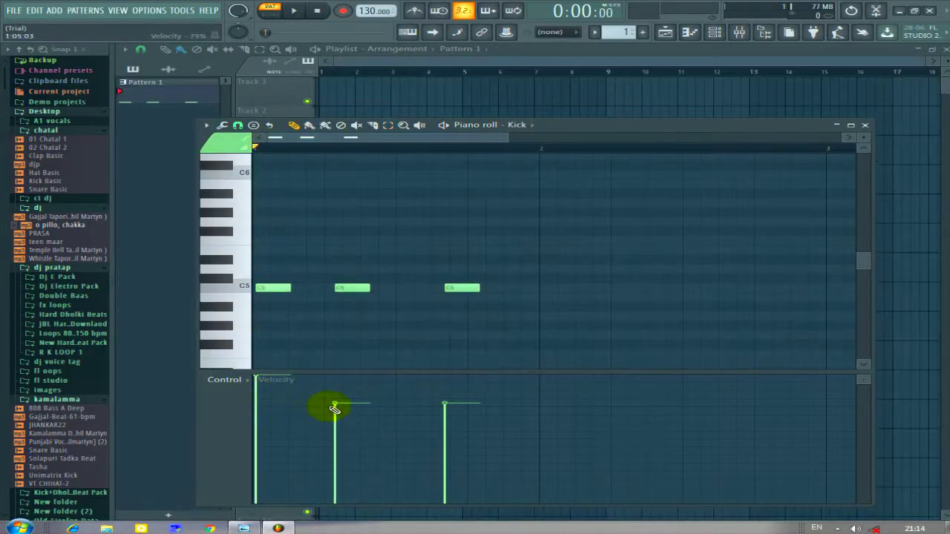
{"action": "left_click", "coordinate": [357, 353]}
{"action": "left_click", "coordinate": [441, 334]}
{"action": "left_click", "coordinate": [583, 334]}
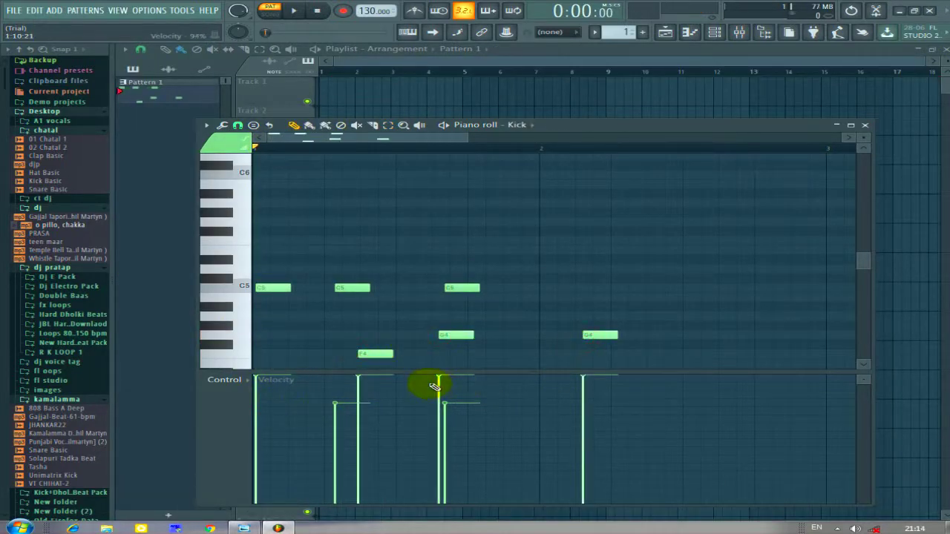
Adjust the velocities of the Kick notes in the piano roll's velocity lane.
{"action": "left_click", "coordinate": [450, 386]}
{"action": "left_click", "coordinate": [460, 424]}
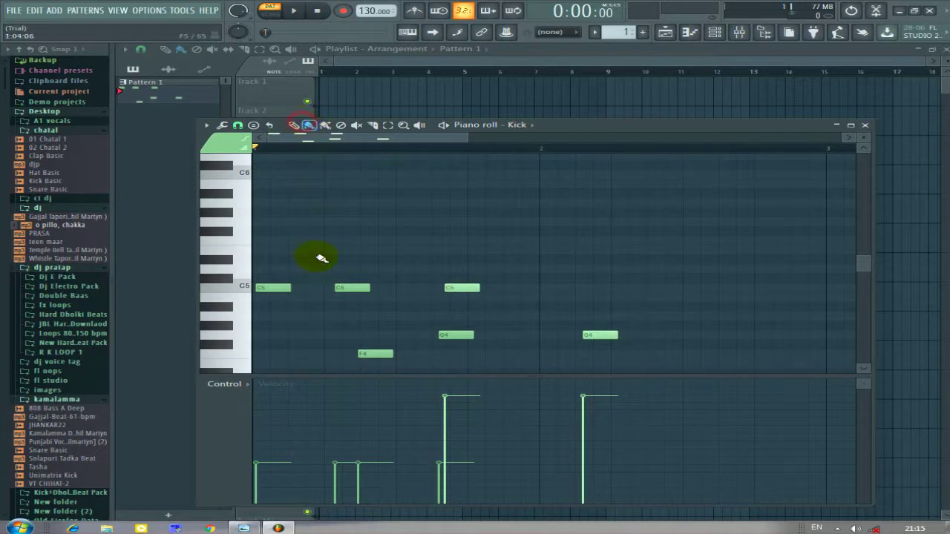
Paint the velocities of all Kick notes to one equal level near the maximum and play the pattern.
{"action": "mouse_move", "coordinate": [297, 414]}
{"action": "left_mouse_down"}
{"action": "mouse_move", "coordinate": [273, 406]}
{"action": "mouse_move", "coordinate": [486, 386]}
{"action": "mouse_move", "coordinate": [634, 403]}
{"action": "left_mouse_up"}
{"action": "mouse_move", "coordinate": [390, 482]}
{"action": "left_mouse_down"}
{"action": "mouse_move", "coordinate": [626, 483]}
{"action": "mouse_move", "coordinate": [256, 483]}
{"action": "left_mouse_up"}
{"action": "mouse_move", "coordinate": [257, 435]}
{"action": "left_mouse_down"}
{"action": "mouse_move", "coordinate": [609, 436]}
{"action": "mouse_move", "coordinate": [228, 411]}
{"action": "left_mouse_up"}
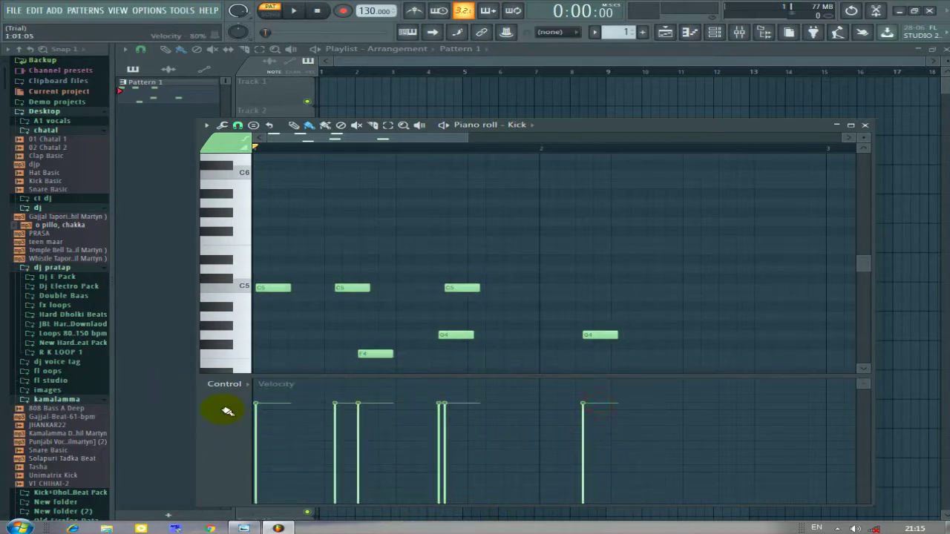
{"action": "left_click_drag", "start_coordinate": [271, 385], "coordinate": [586, 395]}
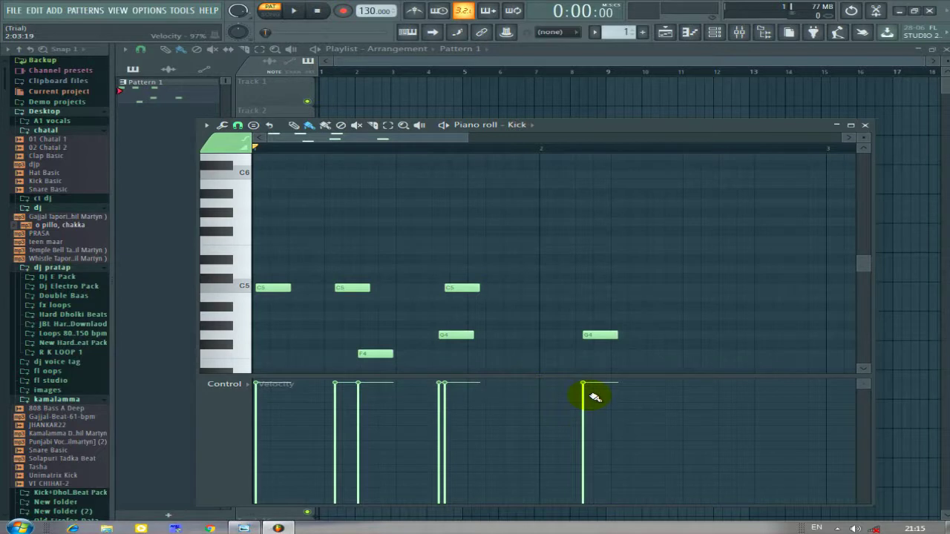
{"action": "left_click", "coordinate": [443, 125]}
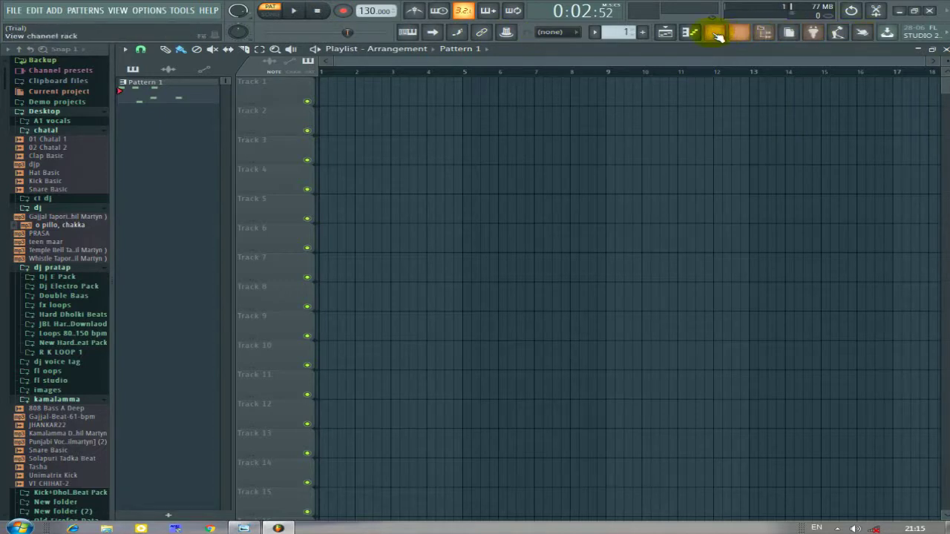
Add a short C5 note after the second C5 in the Kick piano roll and slice the second C5 into three pieces.
{"action": "left_click", "coordinate": [700, 33]}
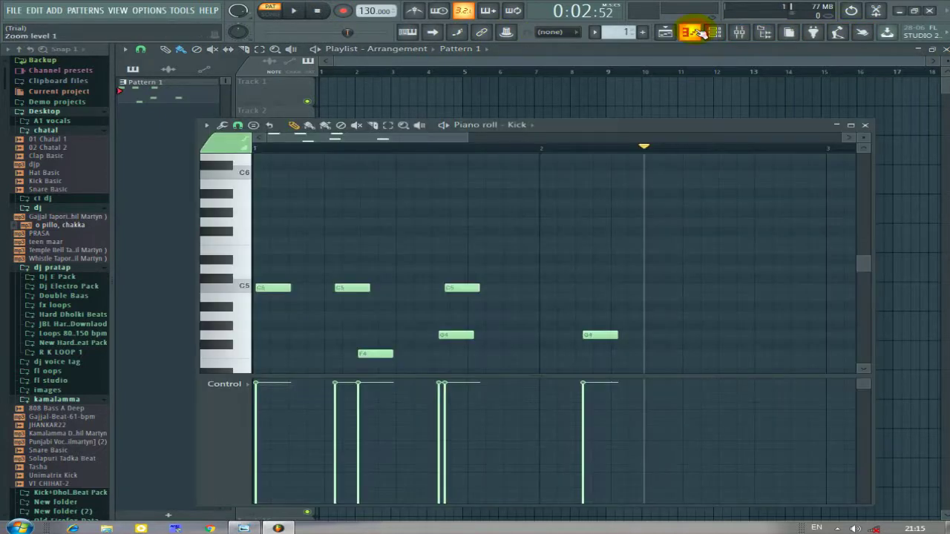
{"action": "left_click_drag", "start_coordinate": [544, 126], "coordinate": [561, 92]}
{"action": "left_click", "coordinate": [371, 253]}
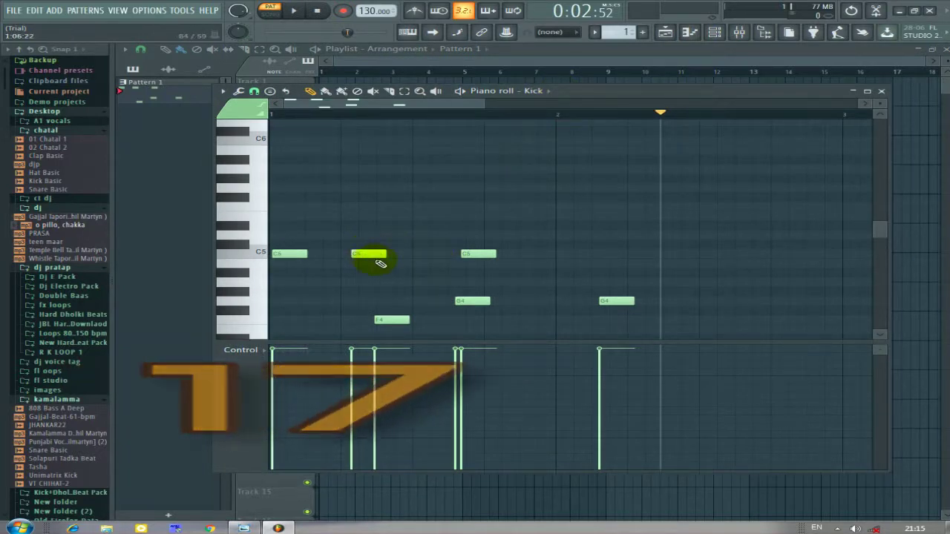
{"action": "left_click", "coordinate": [399, 255]}
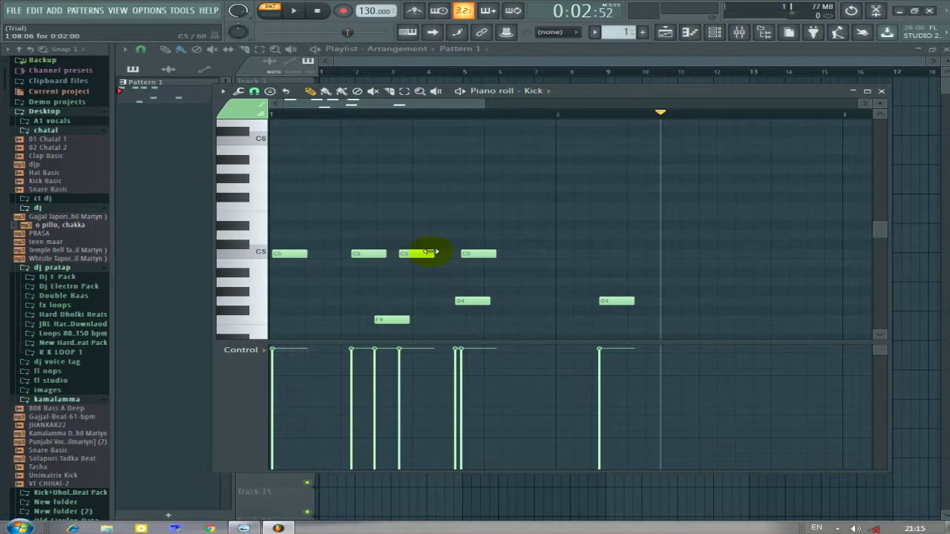
{"action": "left_click_drag", "start_coordinate": [430, 256], "coordinate": [413, 256]}
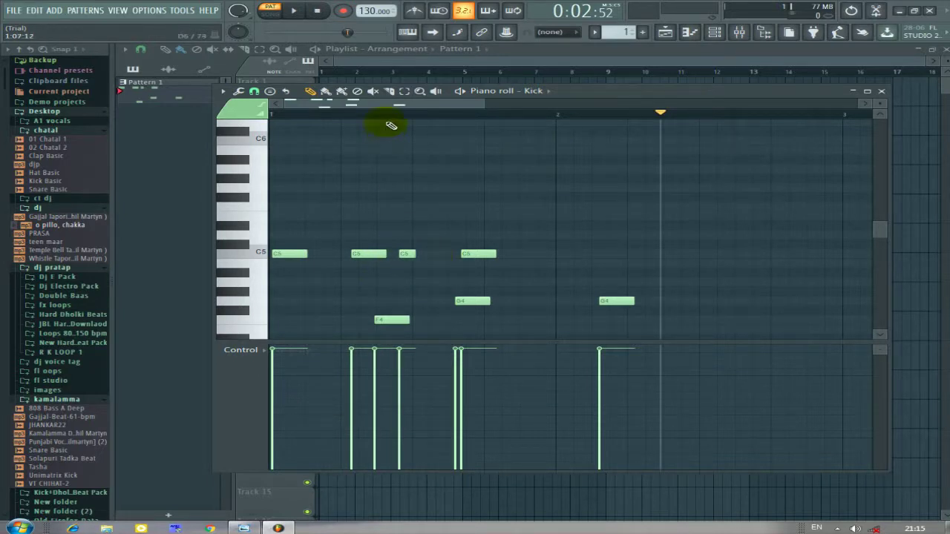
{"action": "left_click", "coordinate": [389, 91]}
{"action": "mouse_move", "coordinate": [366, 250]}
{"action": "left_mouse_down"}
{"action": "mouse_move", "coordinate": [370, 267]}
{"action": "mouse_move", "coordinate": [384, 197]}
{"action": "left_mouse_up"}
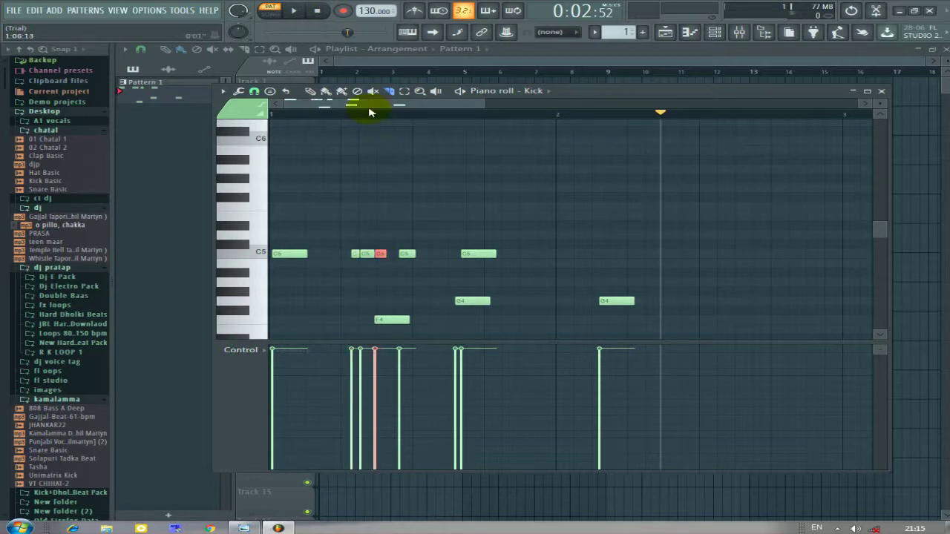
Select all notes in the Kick piano roll and open the Chopper for them.
{"action": "left_click", "coordinate": [325, 91]}
{"action": "key", "text": "alt+u"}
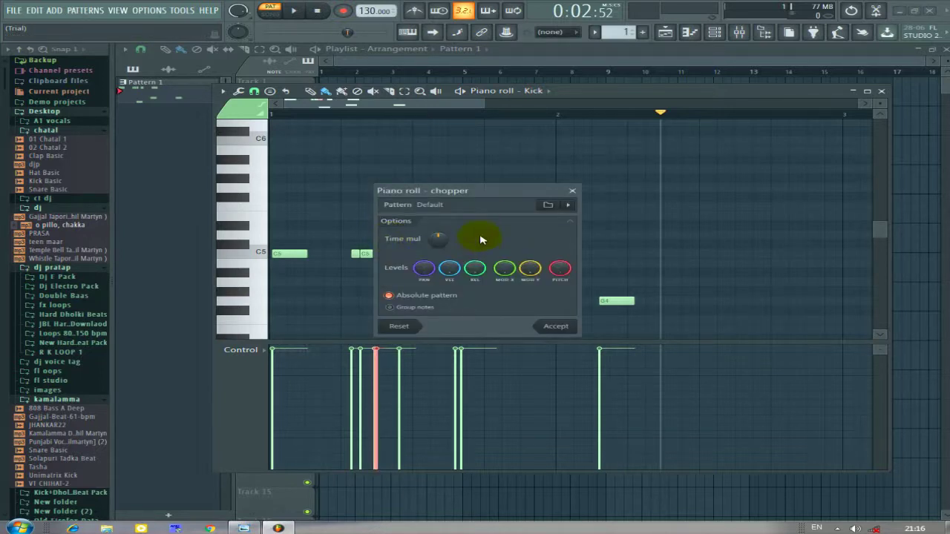
{"action": "left_click_drag", "start_coordinate": [505, 193], "coordinate": [790, 136]}
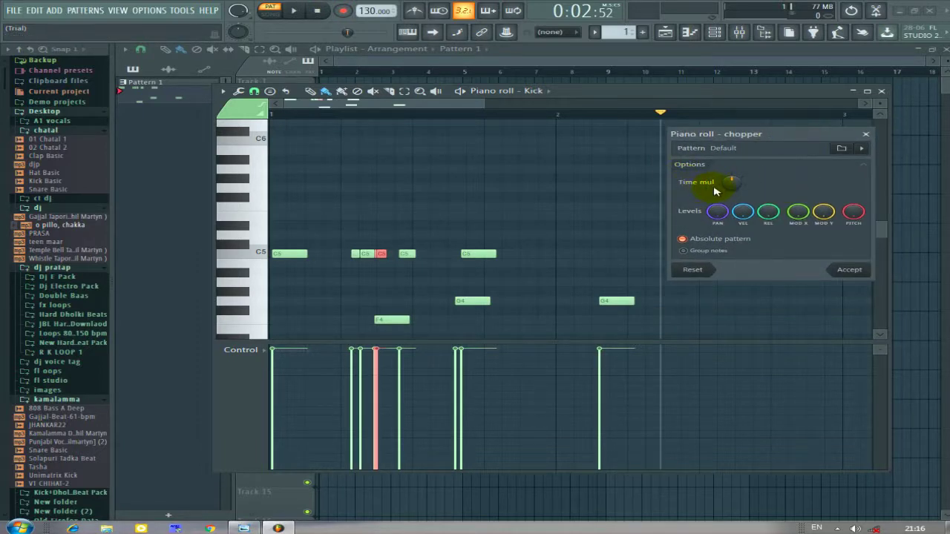
{"action": "left_click_drag", "start_coordinate": [296, 186], "coordinate": [684, 341]}
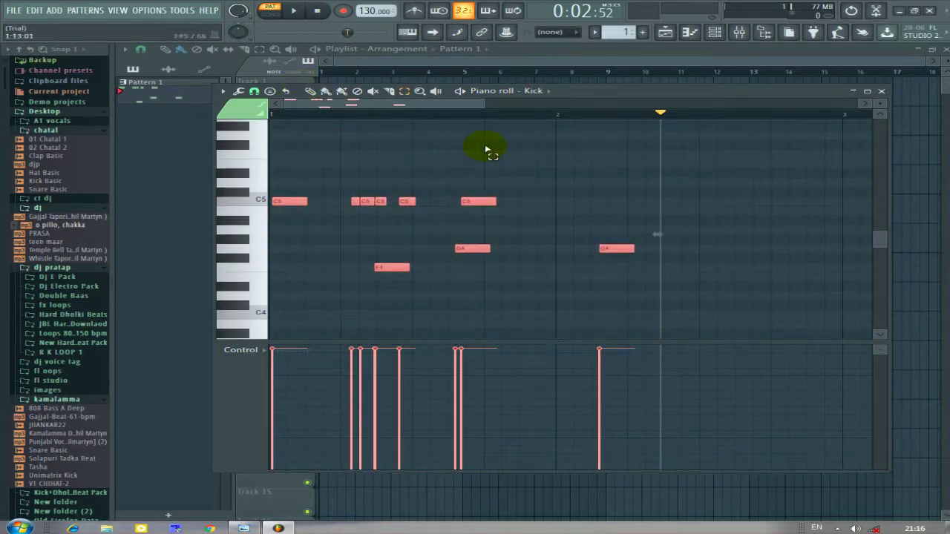
{"action": "key", "text": "ctrl+u"}
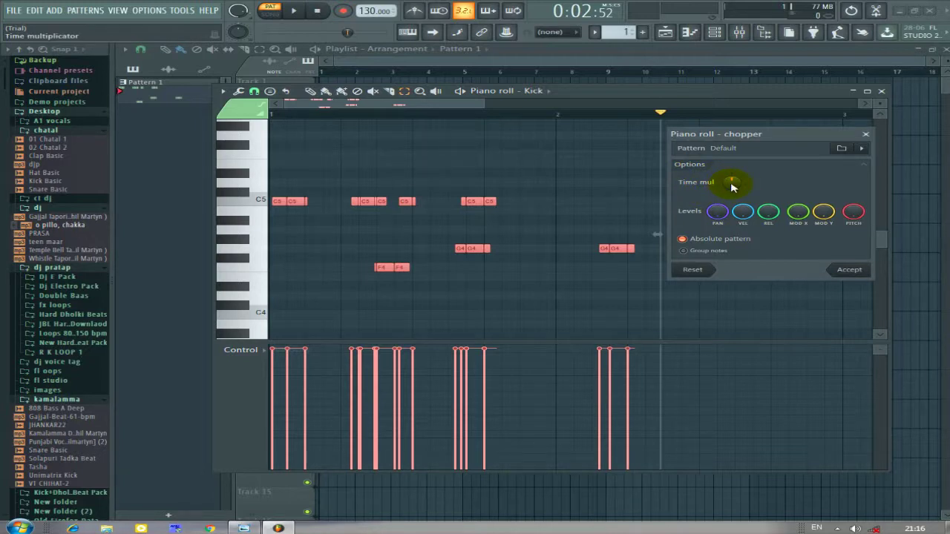
Try different Chopper time multipliers on the selected Kick notes, from coarse to very fine slices.
{"action": "scroll", "coordinate": [731, 187], "scroll_direction": "up", "scroll_amount": 2}
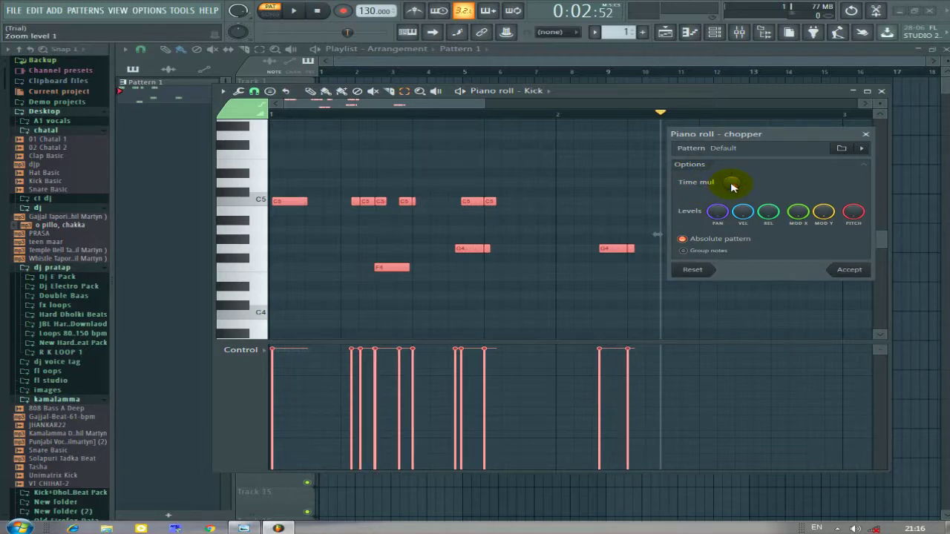
{"action": "scroll", "coordinate": [730, 187], "scroll_direction": "down", "scroll_amount": 2}
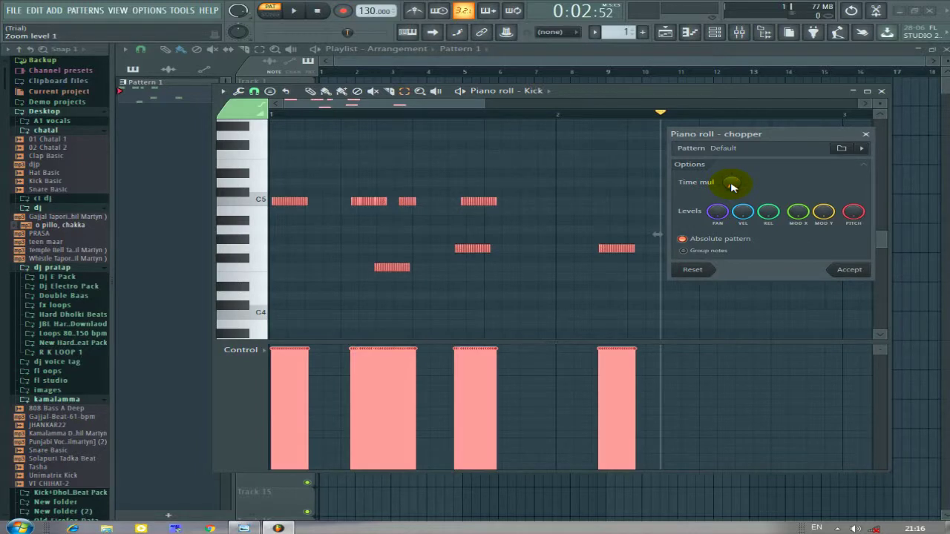
{"action": "scroll", "coordinate": [731, 187], "scroll_direction": "up", "scroll_amount": 1}
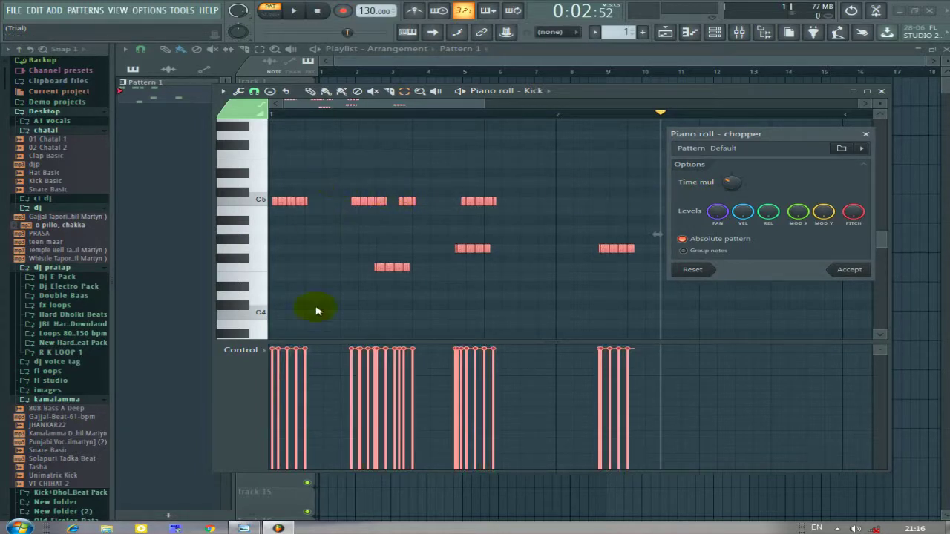
{"action": "scroll", "coordinate": [735, 185], "scroll_direction": "down", "scroll_amount": 2}
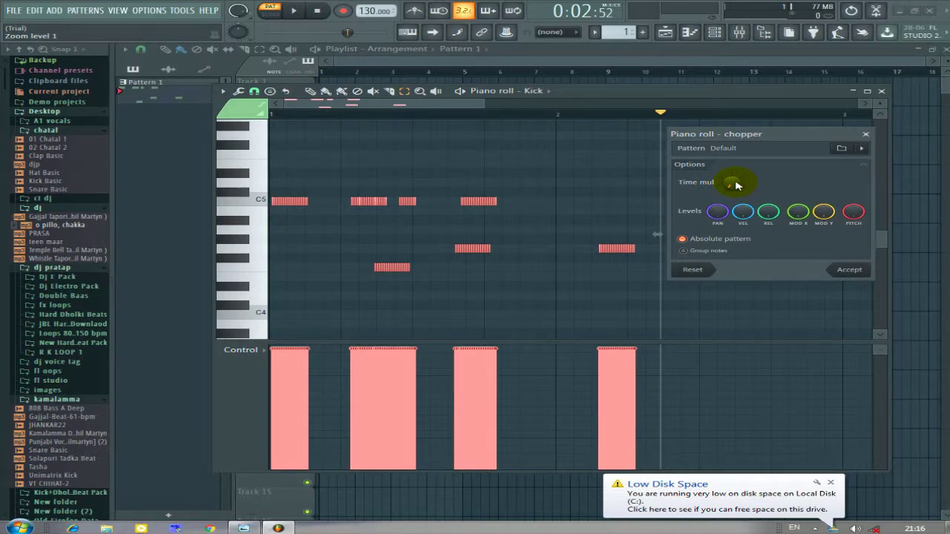
{"action": "scroll", "coordinate": [736, 186], "scroll_direction": "up", "scroll_amount": 10}
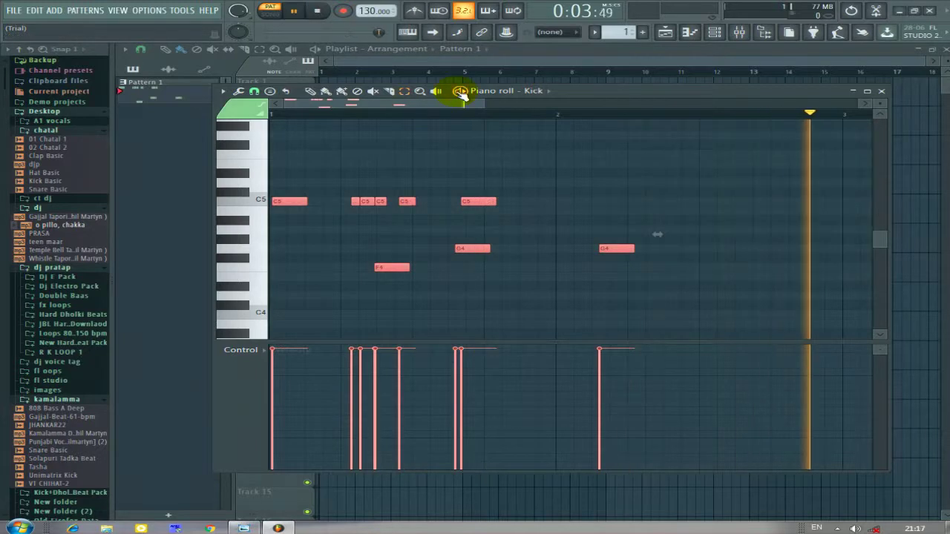
Stop the Kick pattern's playback and close its piano roll.
{"action": "left_click", "coordinate": [461, 93]}
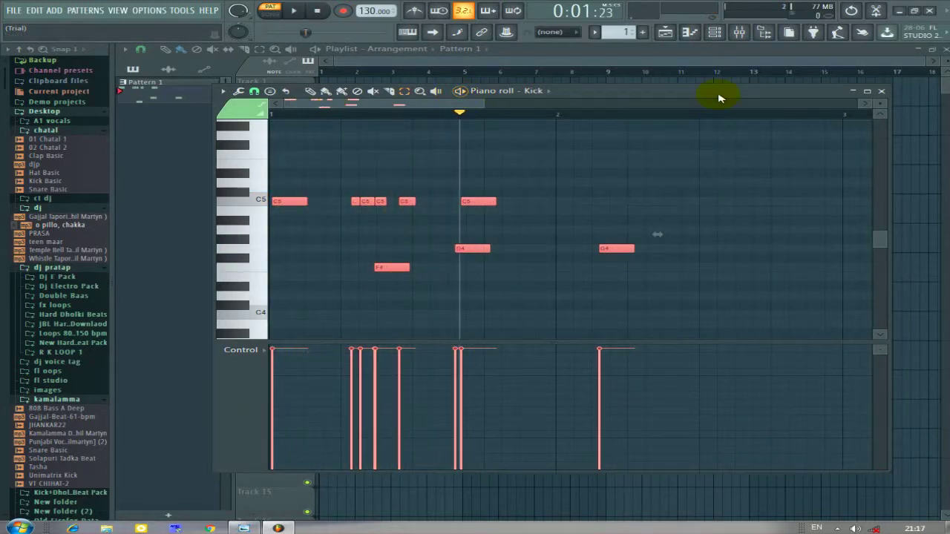
{"action": "left_click", "coordinate": [882, 91]}
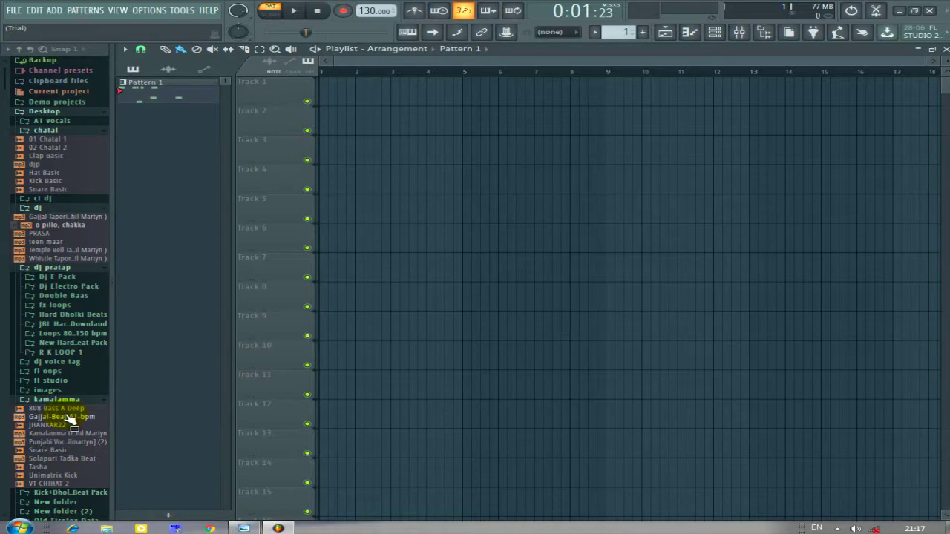
{"action": "left_click", "coordinate": [851, 502]}
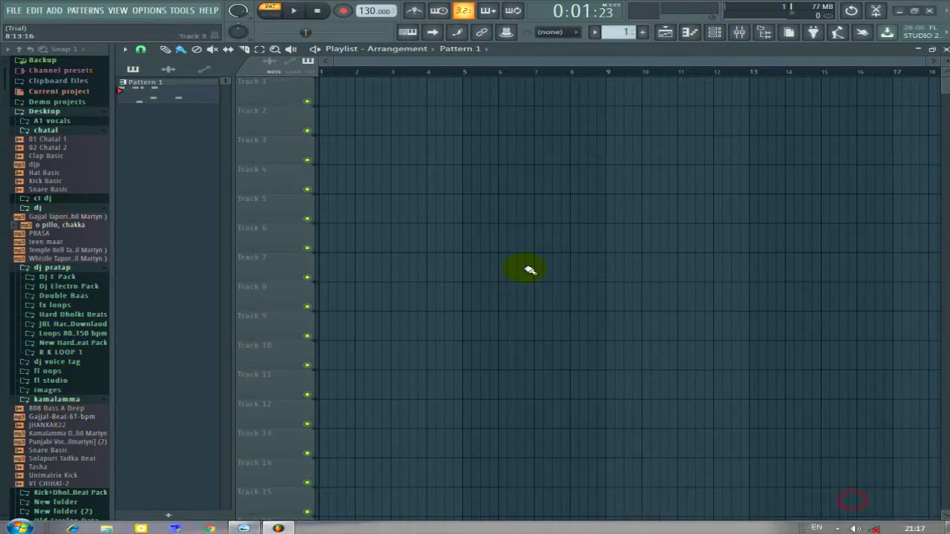
Place "o pillo, chakka" at bar 1 on Track 7 and play it briefly in song mode.
{"action": "left_click_drag", "start_coordinate": [46, 225], "coordinate": [384, 291]}
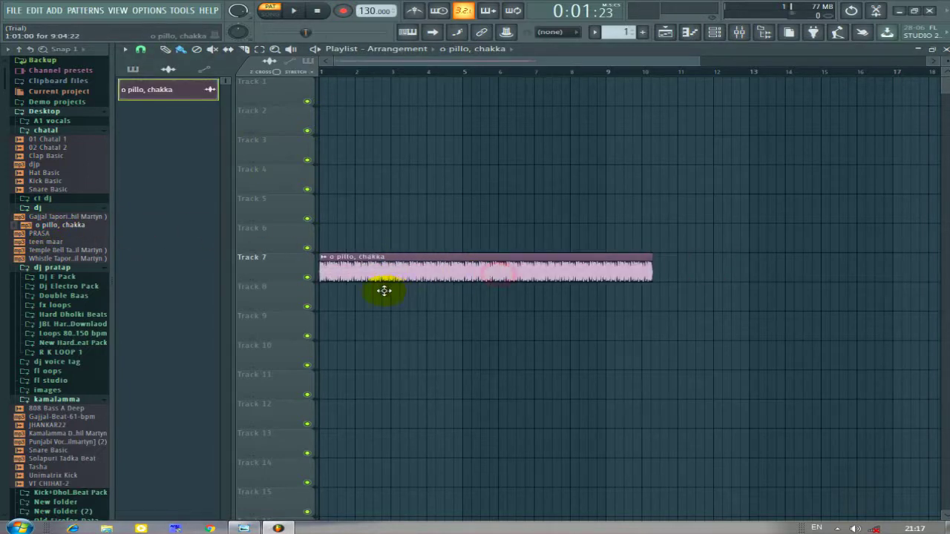
{"action": "left_click", "coordinate": [271, 10]}
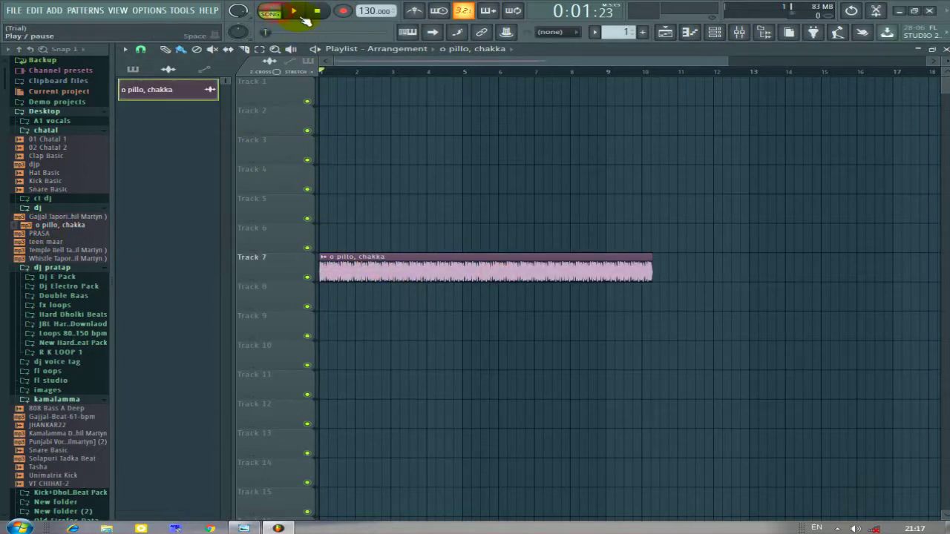
{"action": "left_click", "coordinate": [303, 16]}
{"action": "left_click", "coordinate": [302, 17]}
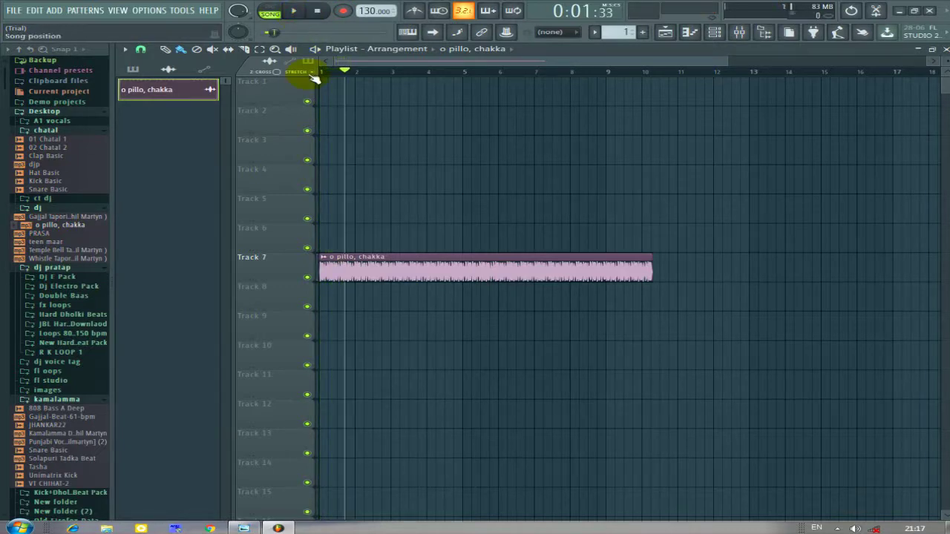
Show the keyboard picture in Windows Photo Viewer, return to FL Studio, and play and stop the song.
{"action": "left_click", "coordinate": [245, 528]}
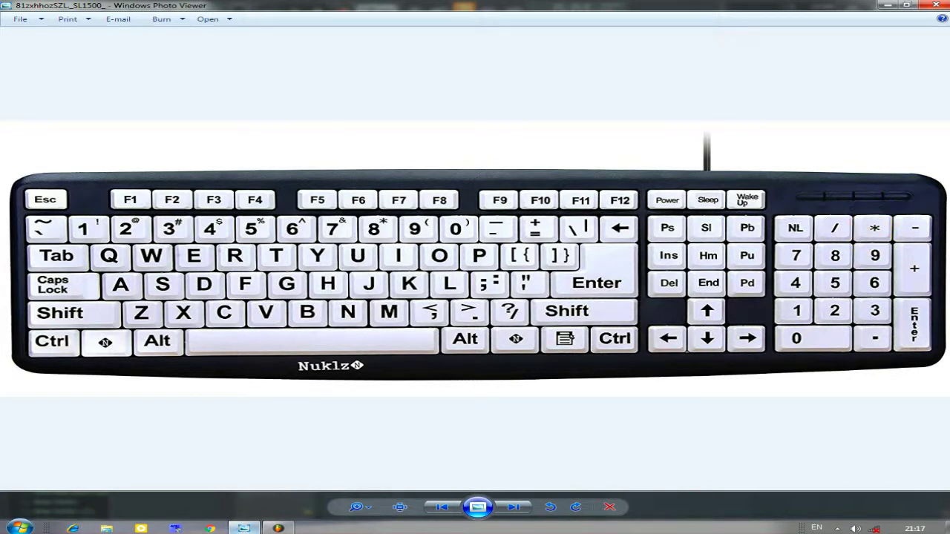
{"action": "left_click", "coordinate": [278, 528]}
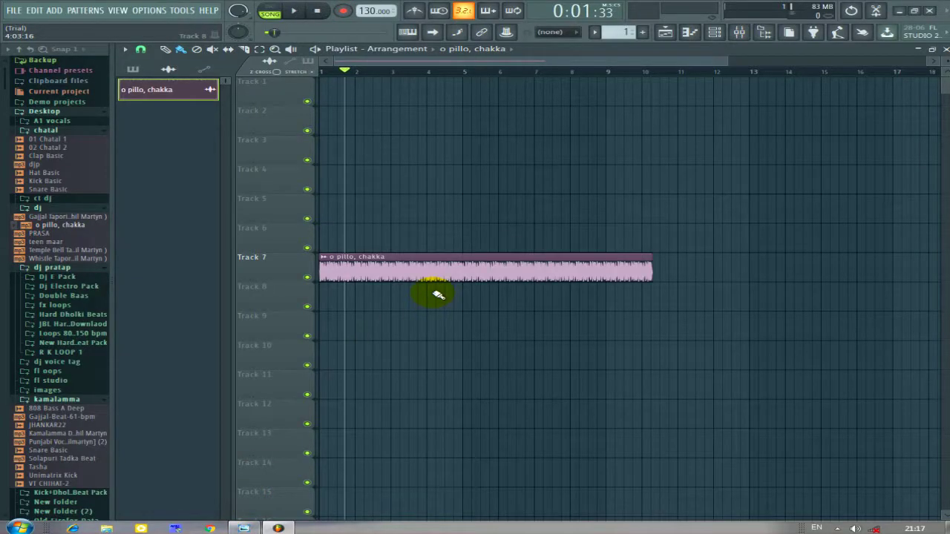
{"action": "key", "text": "space"}
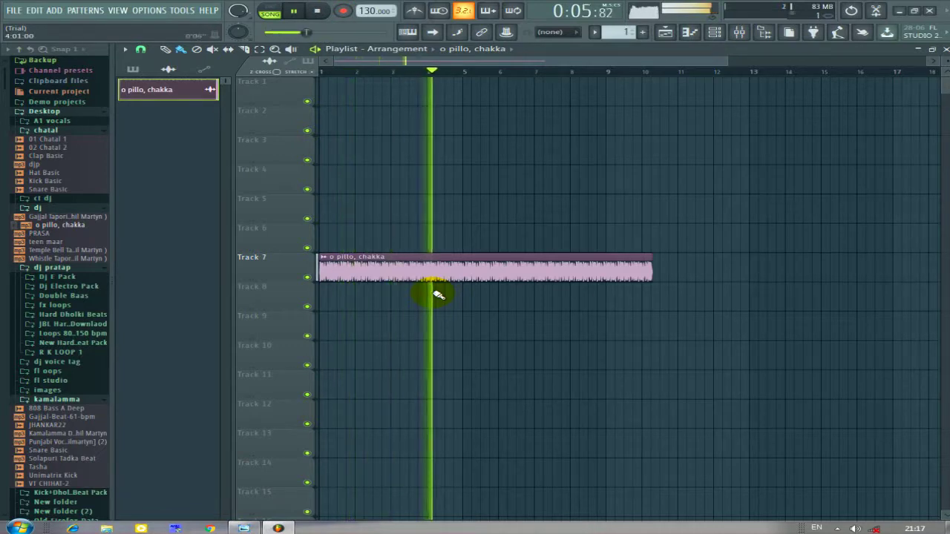
{"action": "key", "text": "space"}
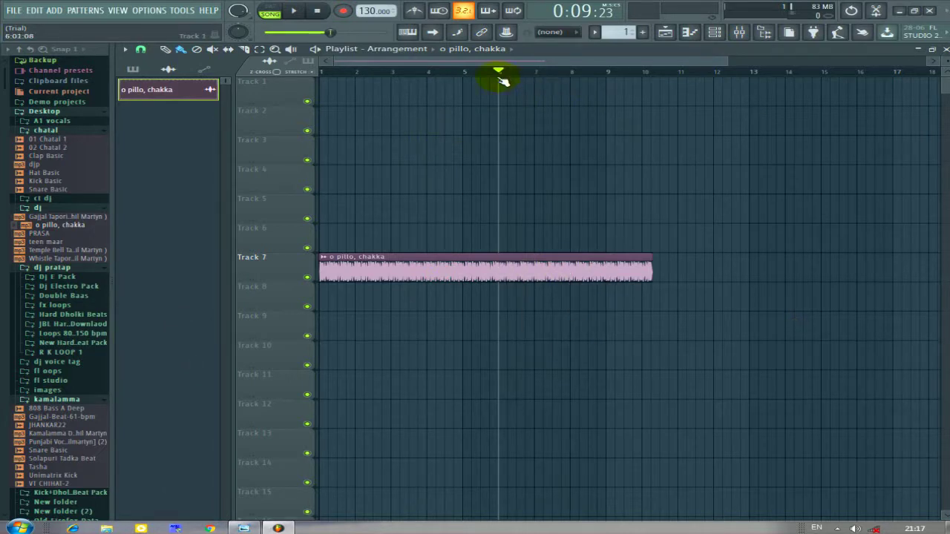
Advance the song position bar by bar through the clip on Track 7.
{"action": "key", "text": "KP_Multiply"}
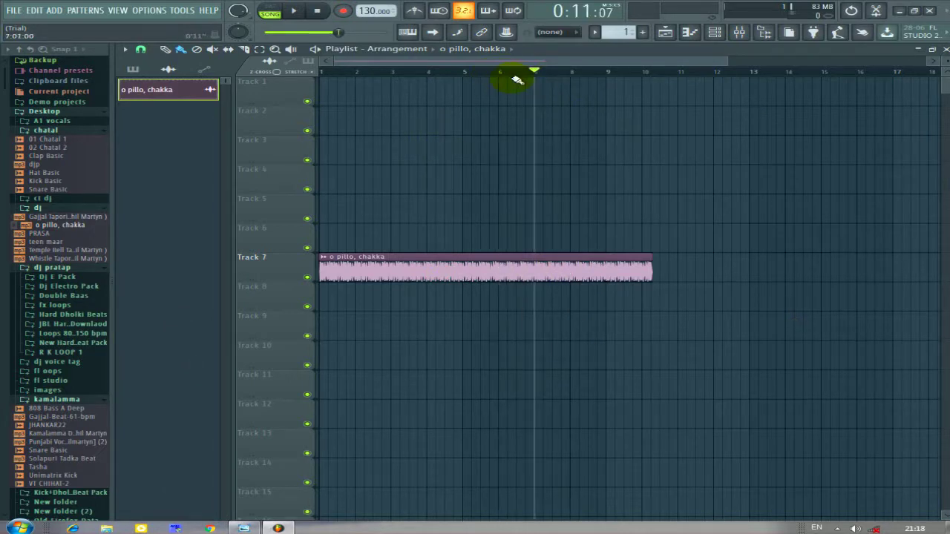
{"action": "key", "text": "KP_Multiply"}
{"action": "key", "text": "KP_Multiply"}
{"action": "key", "text": "KP_Multiply"}
{"action": "key", "text": "KP_Multiply"}
{"action": "key", "text": "KP_Multiply"}
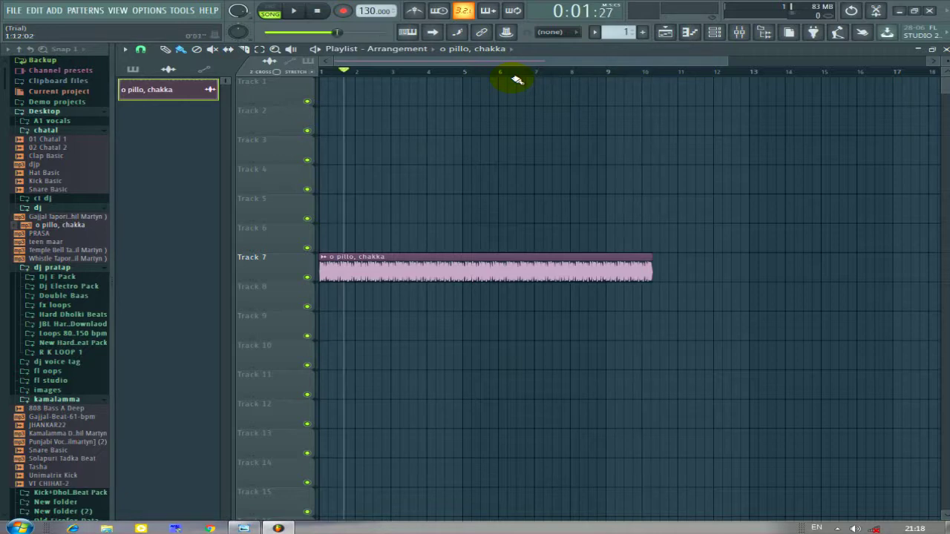
{"action": "key", "text": "KP_Multiply"}
{"action": "key", "text": "KP_Multiply"}
{"action": "key", "text": "KP_Multiply"}
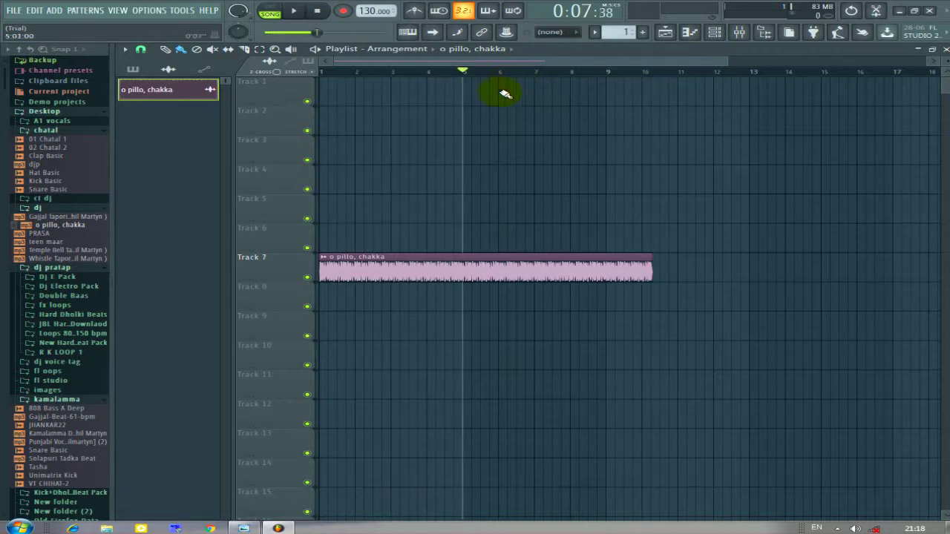
Check the numeric keypad in the Windows Photo Viewer keyboard picture, return to FL Studio, and step the song position back to bar 1.
{"action": "left_click", "coordinate": [241, 528]}
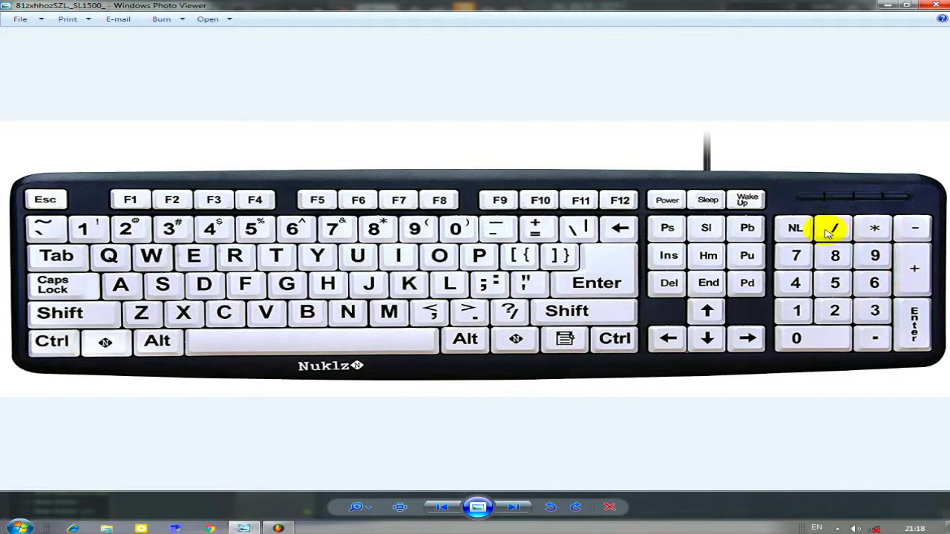
{"action": "left_click", "coordinate": [239, 529]}
{"action": "key", "text": "KP_Multiply"}
{"action": "key", "text": "KP_Multiply"}
{"action": "key", "text": "KP_Divide"}
{"action": "key", "text": "KP_Divide"}
{"action": "key", "text": "KP_Divide"}
{"action": "key", "text": "KP_Divide"}
{"action": "key", "text": "KP_Divide"}
{"action": "key", "text": "KP_Divide"}
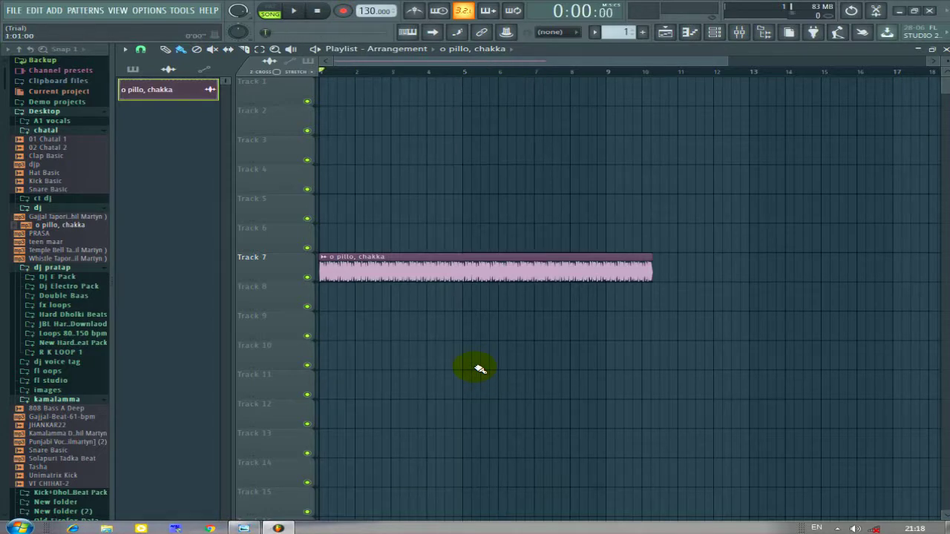
Play and stop the song from the start, and delete the "o pillo, chakka" clip from Track 7.
{"action": "key", "text": "space"}
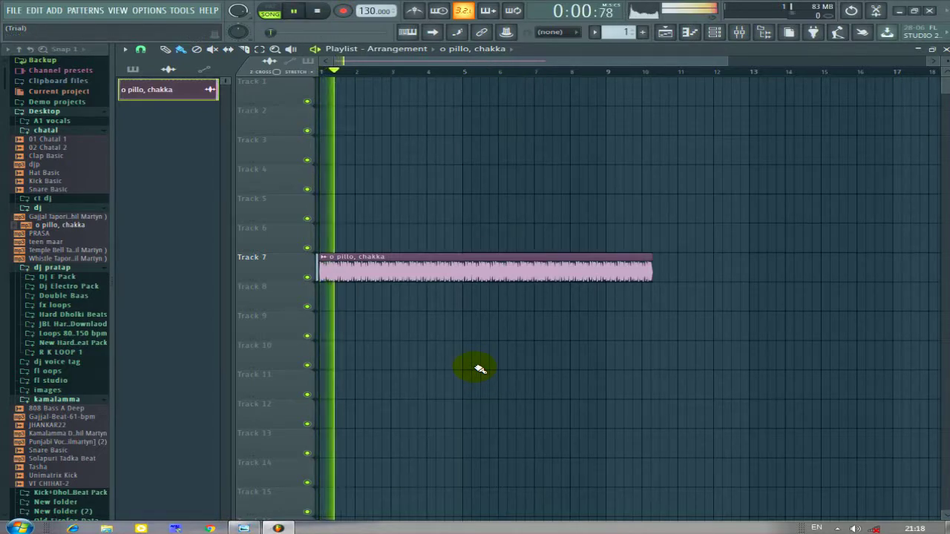
{"action": "key", "text": "space"}
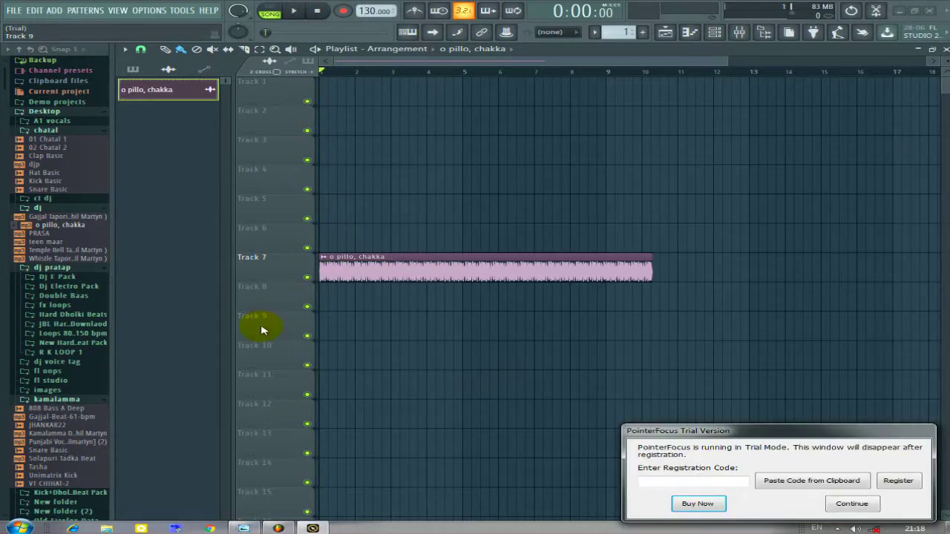
{"action": "left_click", "coordinate": [874, 504]}
{"action": "right_click", "coordinate": [591, 267]}
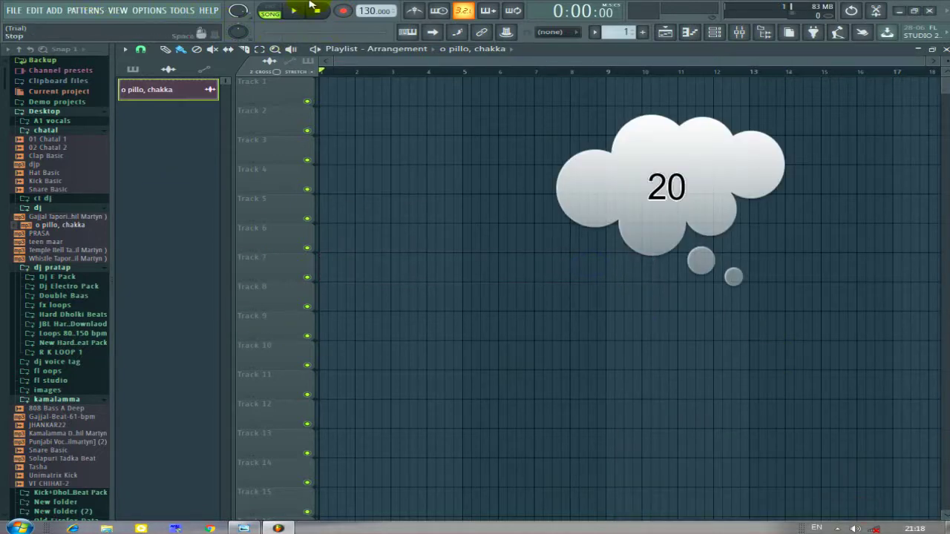
Toggle between song and pattern mode, and place the "o pillo, chakka" clip on Track 8 at about bar 5.
{"action": "left_click", "coordinate": [280, 11]}
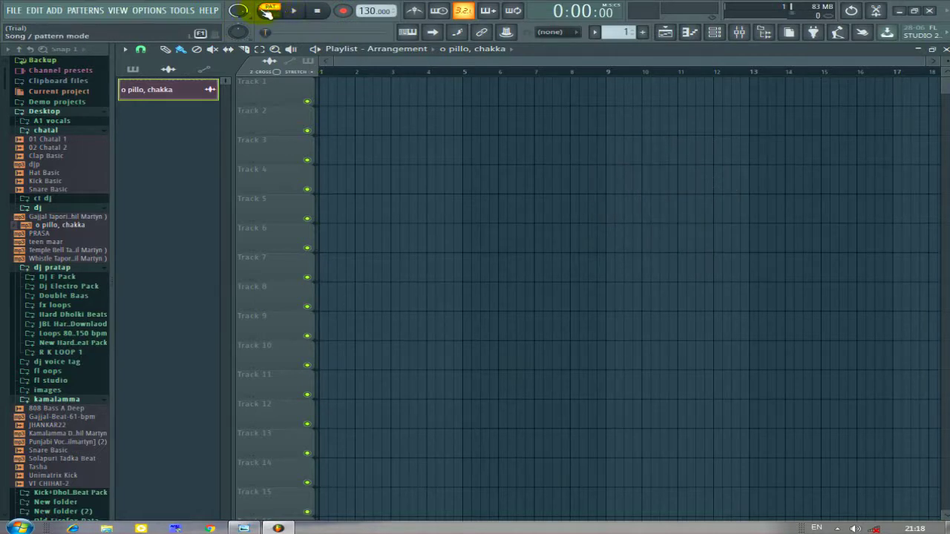
{"action": "left_click", "coordinate": [274, 14]}
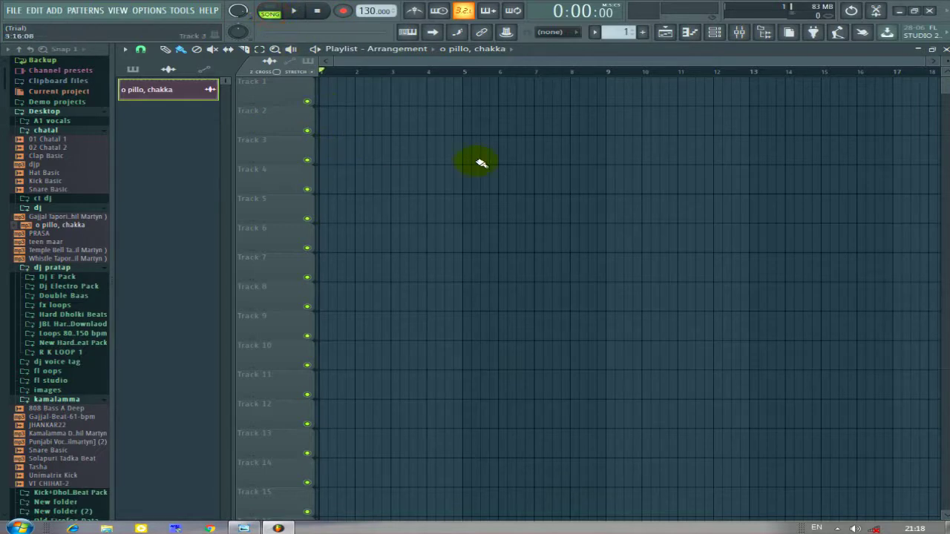
{"action": "left_click", "coordinate": [470, 303]}
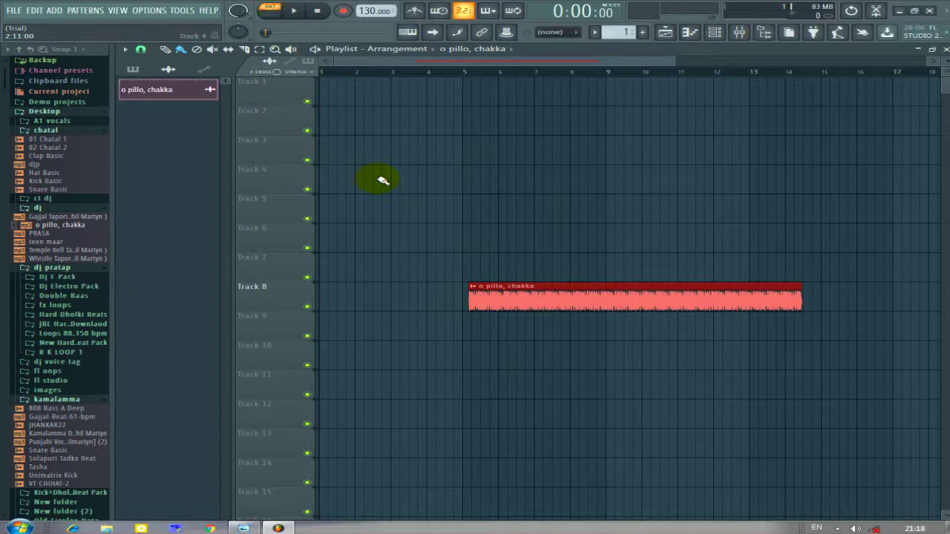
{"action": "key", "text": "l"}
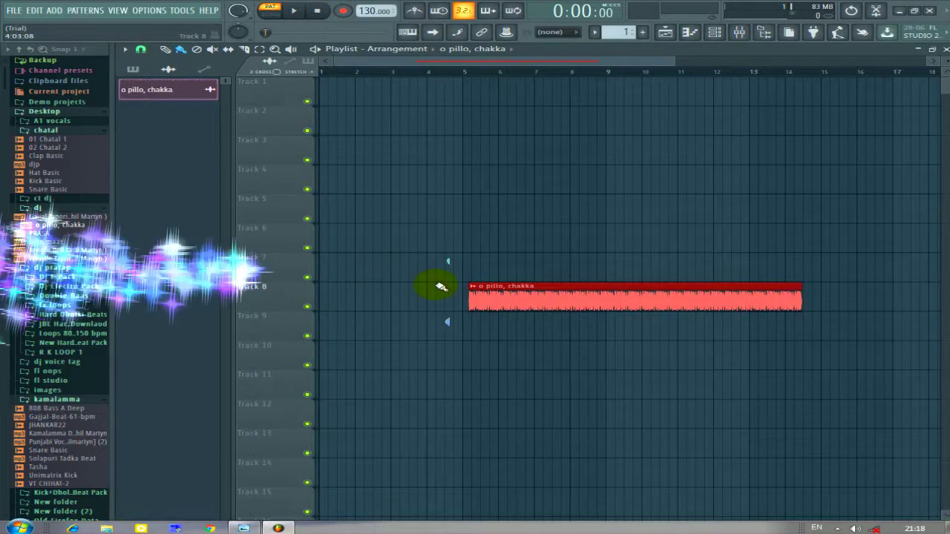
Delete the "o pillo, chakka" clip from Track 8 and switch the playlist focus from audio clips to pattern clips.
{"action": "right_click", "coordinate": [485, 301]}
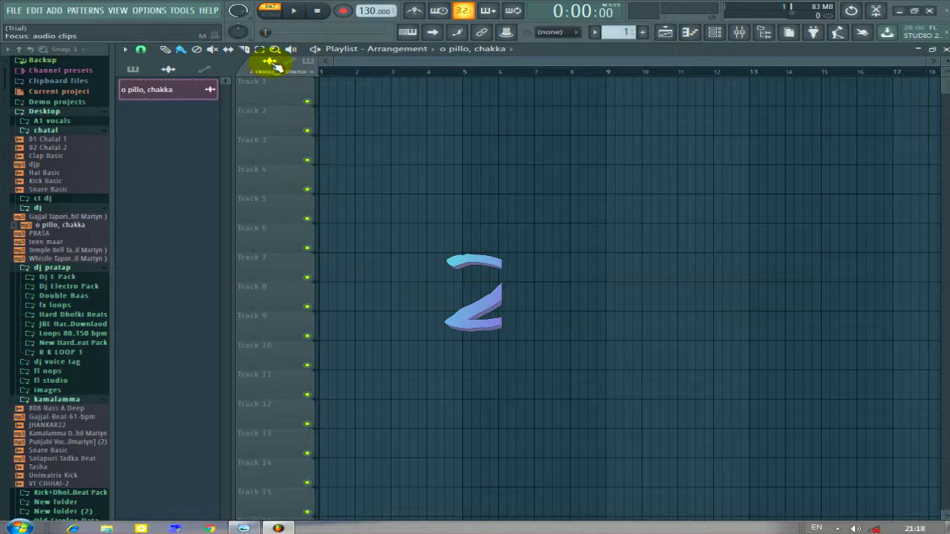
{"action": "left_click", "coordinate": [309, 63]}
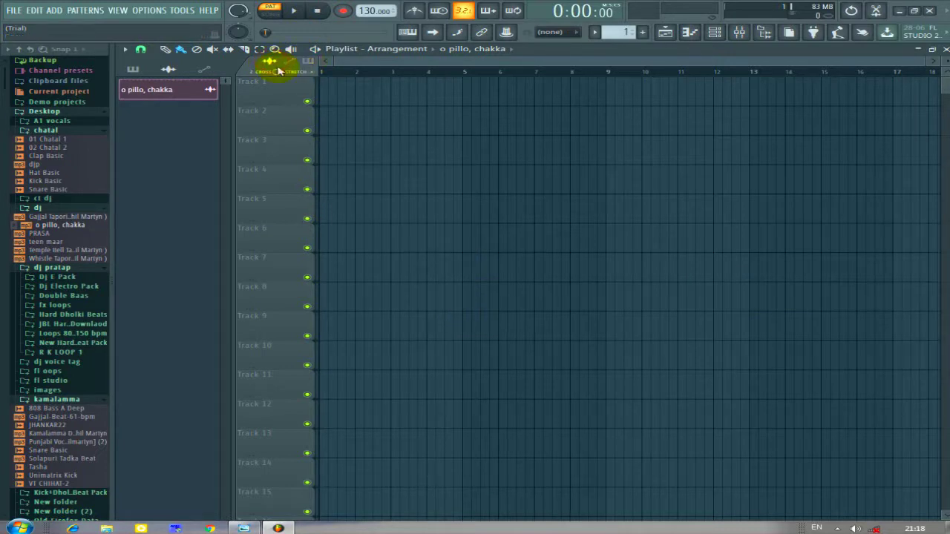
{"action": "left_click", "coordinate": [289, 62]}
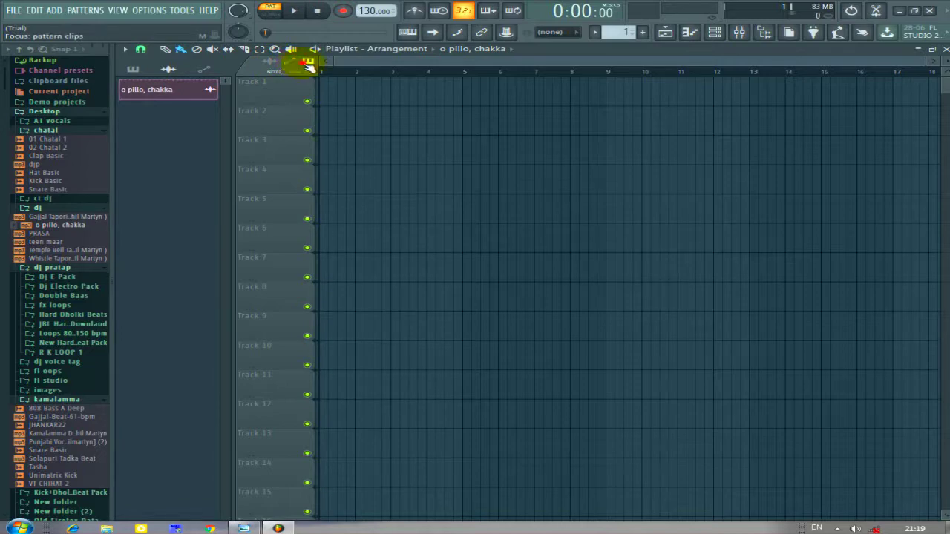